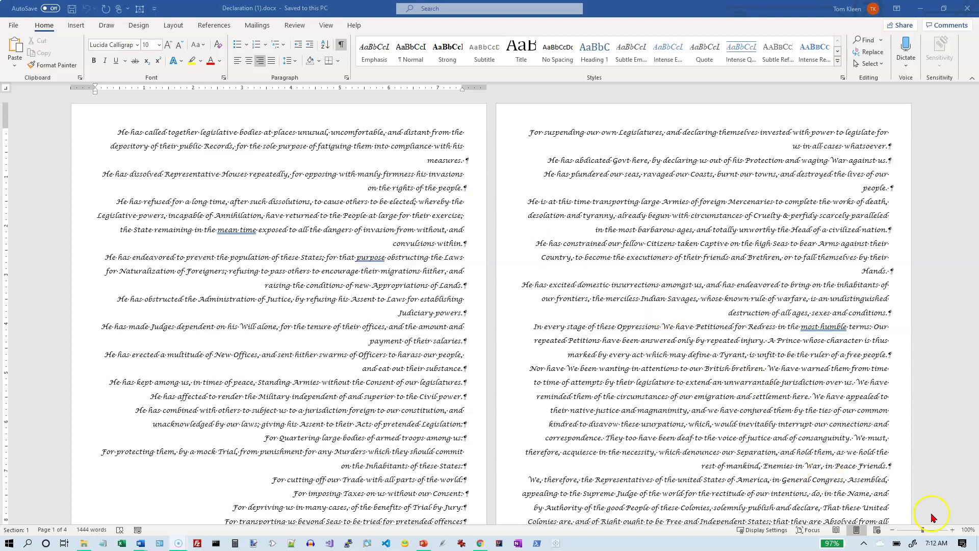
Step: Zoom the document view in to 180% so one page fills the window
left_click(952, 531)
left_click(953, 531)
left_click(952, 531)
left_click(952, 531)
left_click(953, 531)
left_click(953, 531)
left_click(952, 531)
left_click(952, 530)
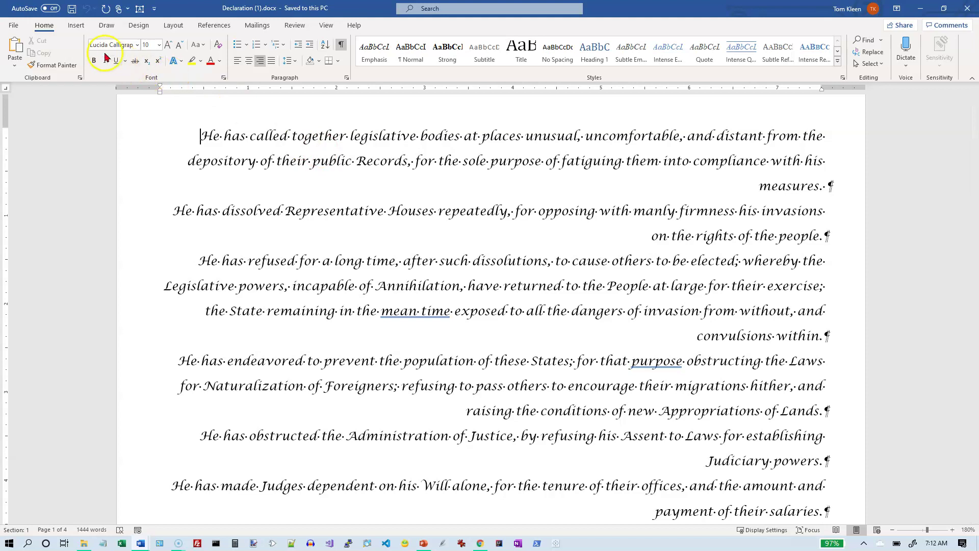
Step: Save a copy to the Desktop named 'Declaration-' followed by the author's full name
left_click(23, 31)
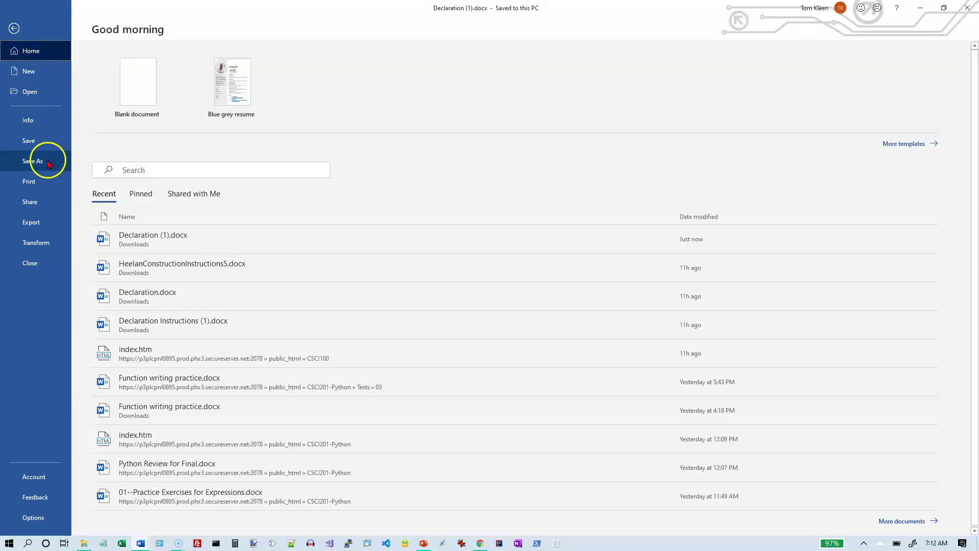
left_click(48, 162)
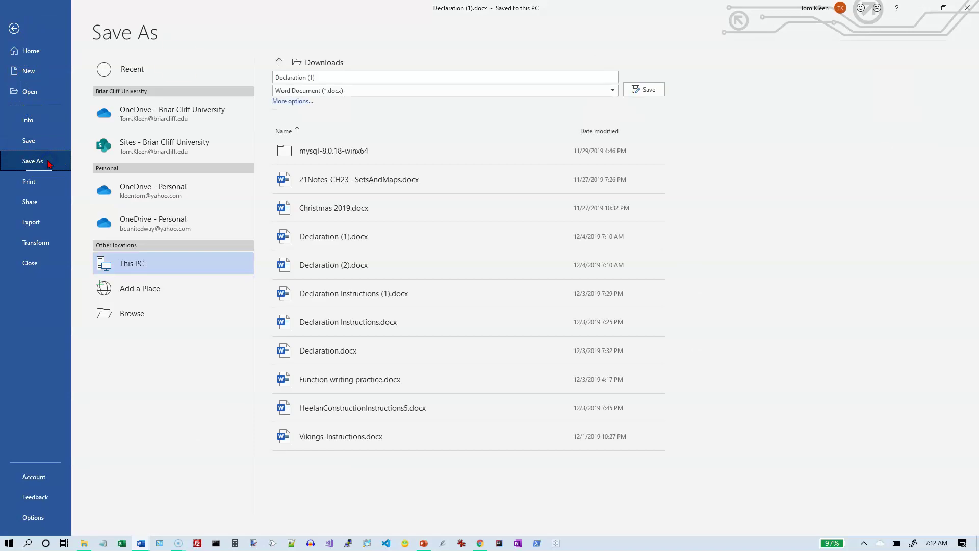
left_click(326, 78)
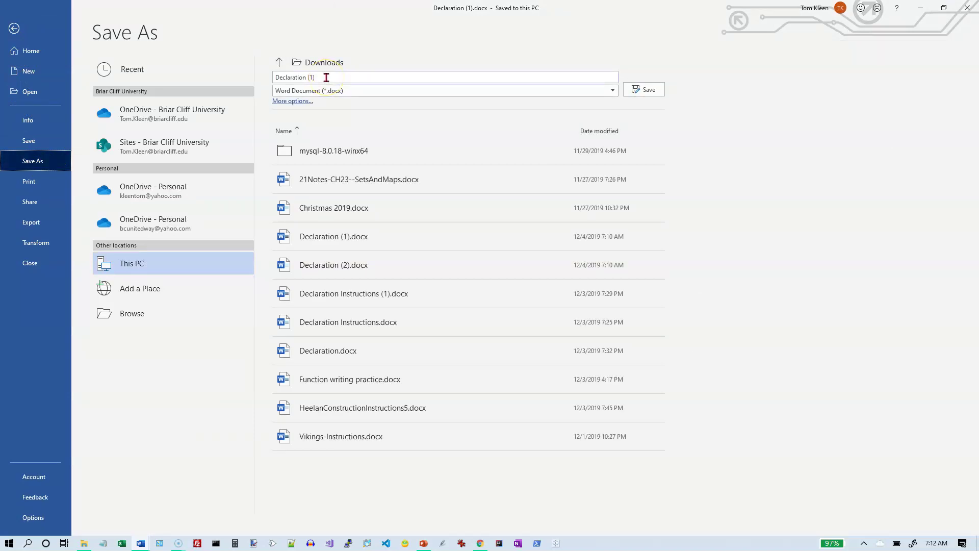
left_click(144, 318)
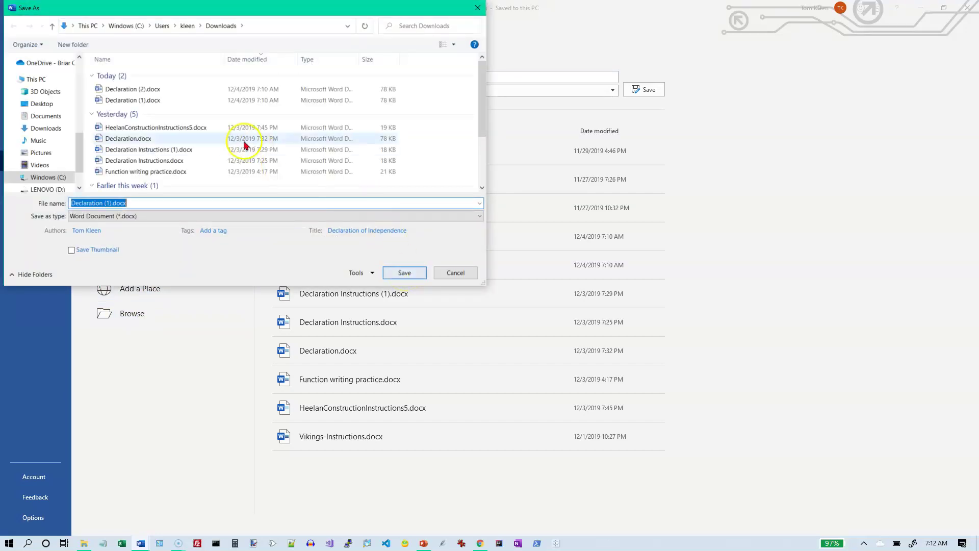
left_click(56, 104)
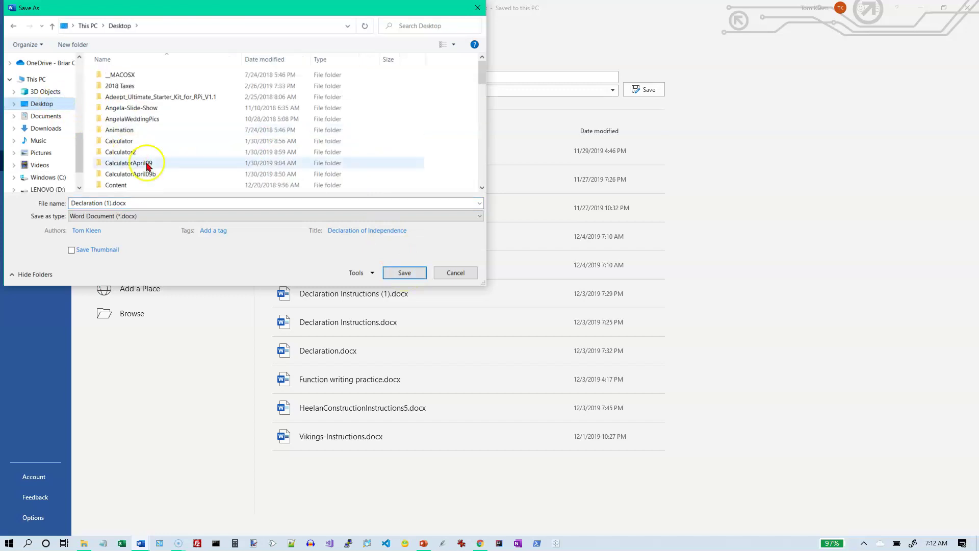
left_click(131, 203)
left_click(135, 204)
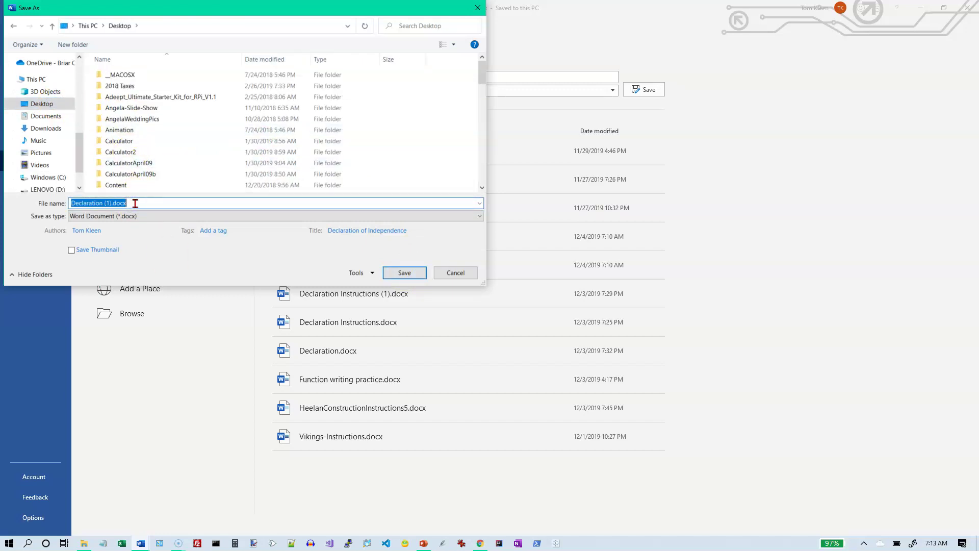
left_click(136, 204)
key("BackSpace")
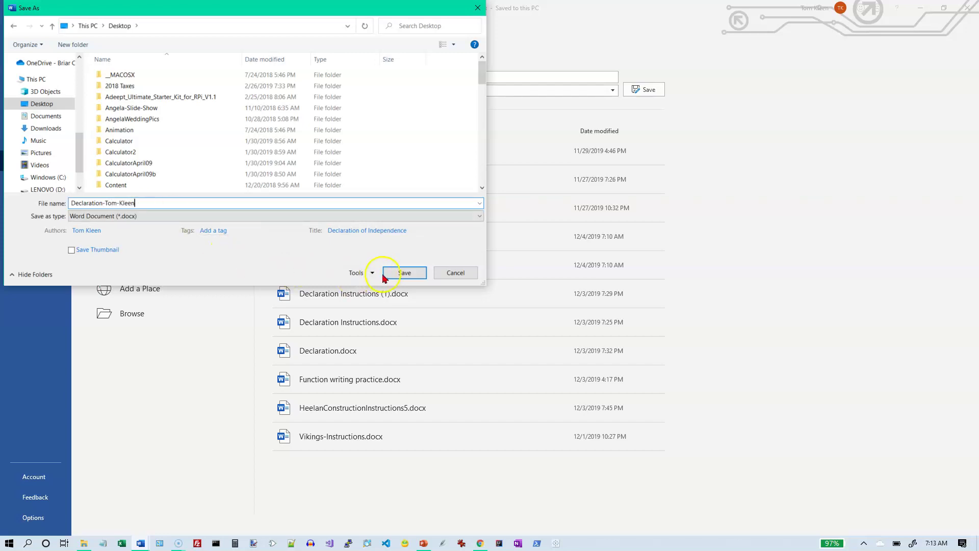
left_click(406, 272)
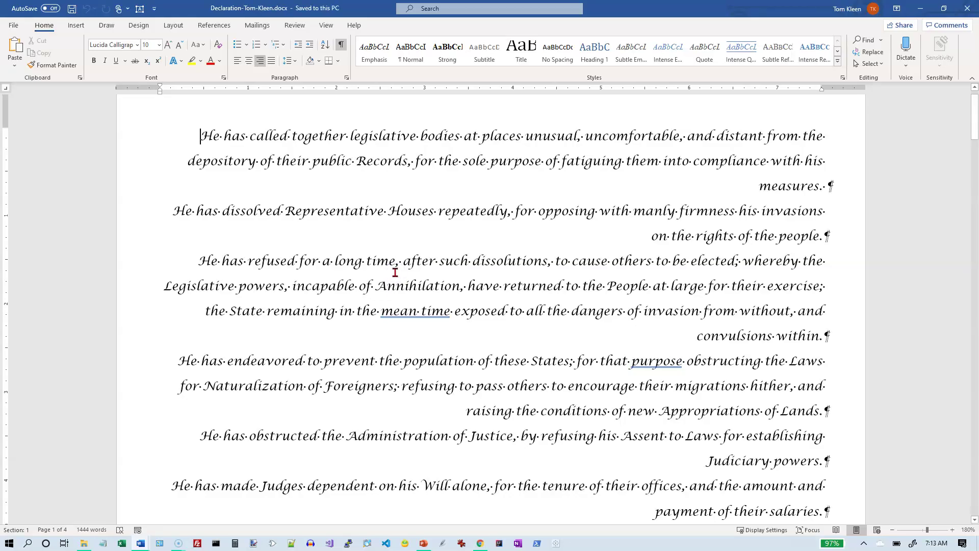
Step: Select the whole document and apply Normal 1-inch margins on every side
left_click(360, 310)
left_click(408, 279)
key("ctrl+a")
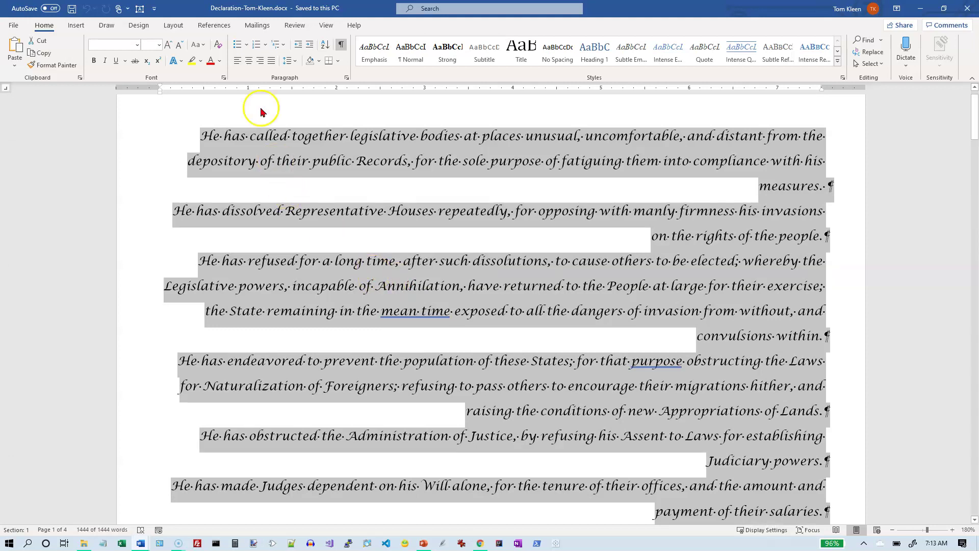
left_click(179, 30)
left_click(19, 66)
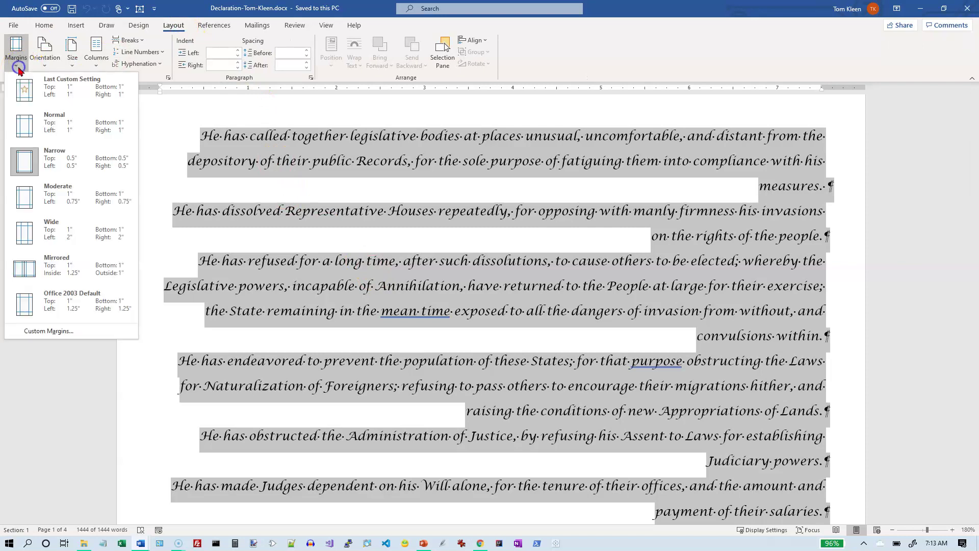
left_click(25, 125)
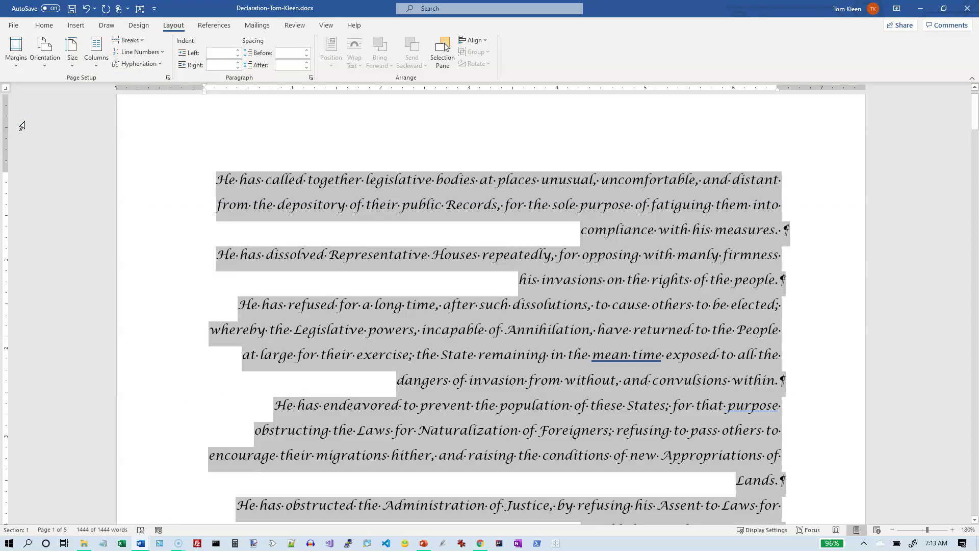
left_click(50, 28)
Step: Format all the text as 12-point Times New Roman, left-aligned, with 1.15 line spacing
left_click(138, 50)
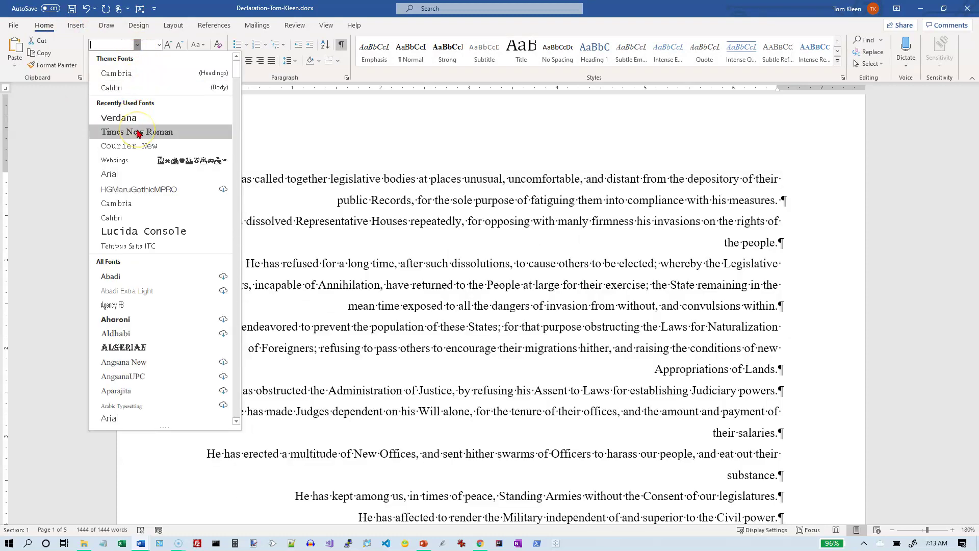
left_click(137, 132)
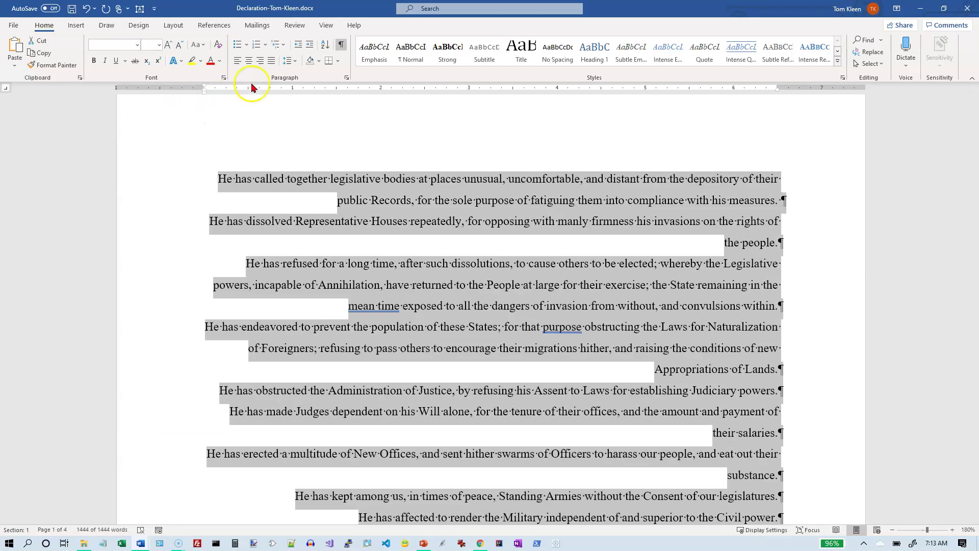
left_click(295, 62)
left_click(295, 63)
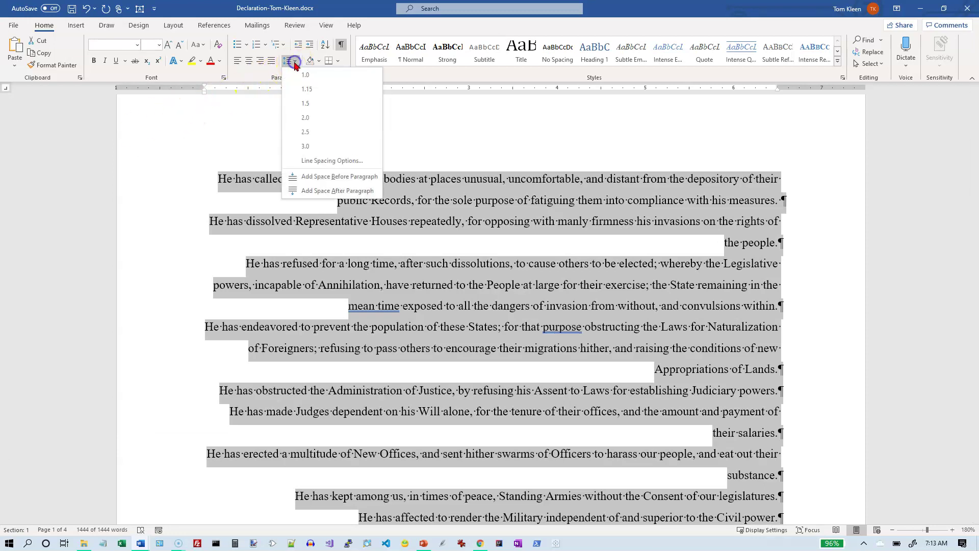
left_click(304, 89)
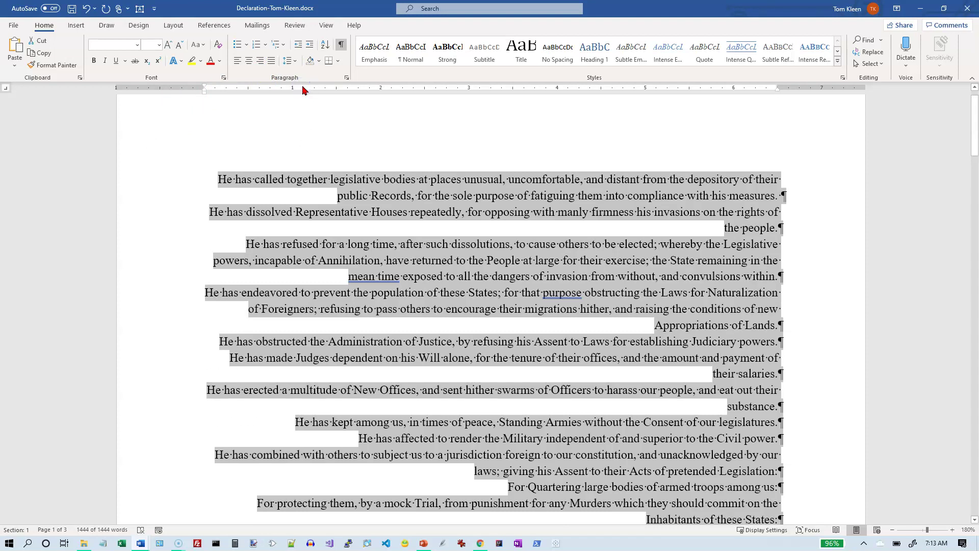
left_click(238, 61)
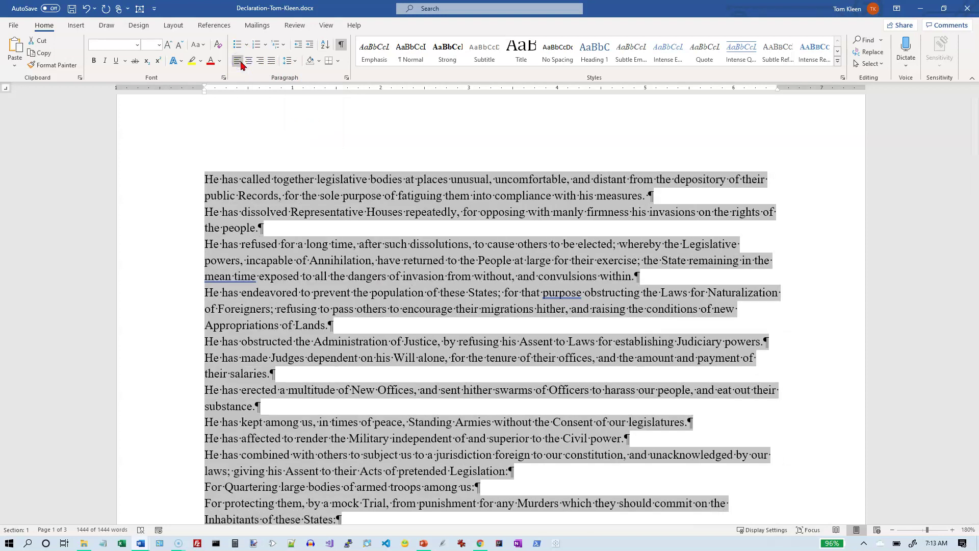
left_click(160, 46)
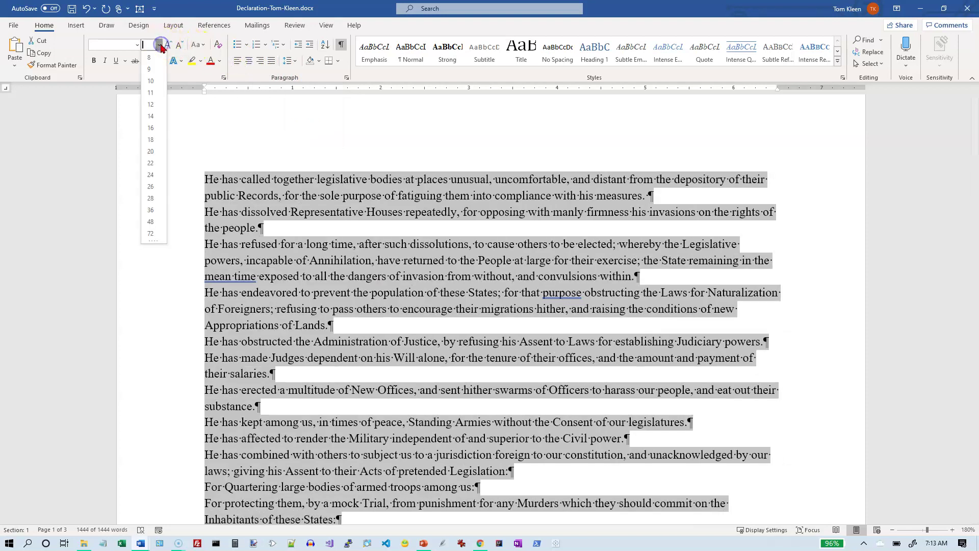
left_click(150, 105)
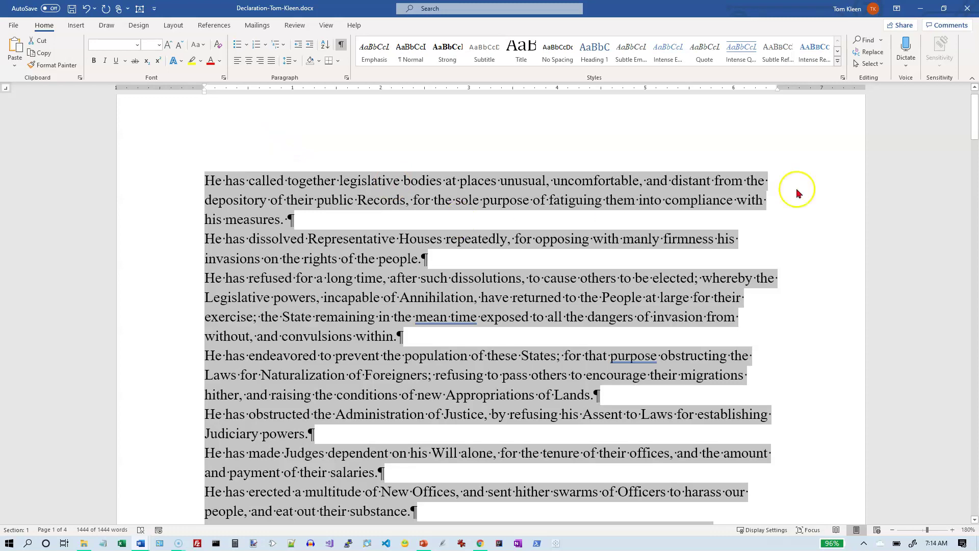
Step: Move the magenta 'When in the Course of human events' passage before the first grievance
left_click_drag(970, 135, 974, 384)
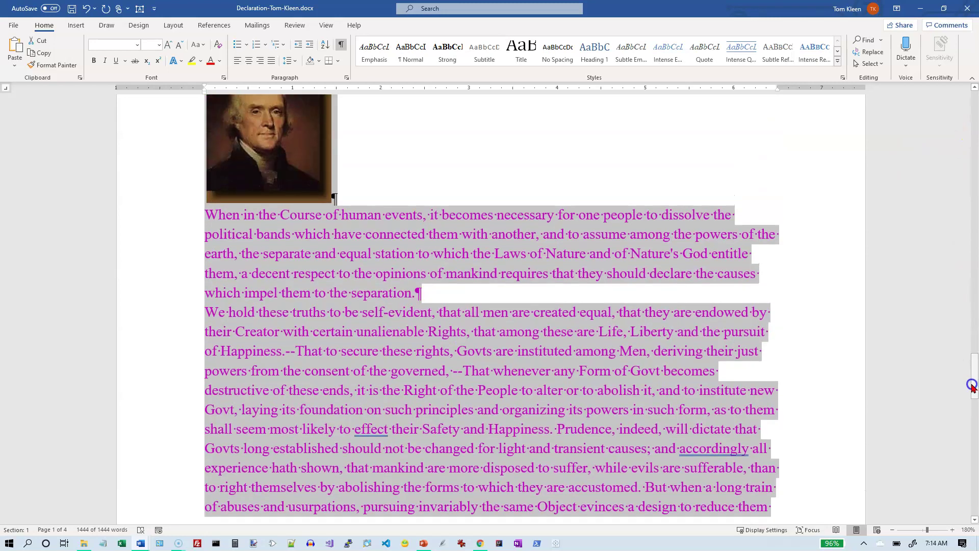
left_click(367, 213)
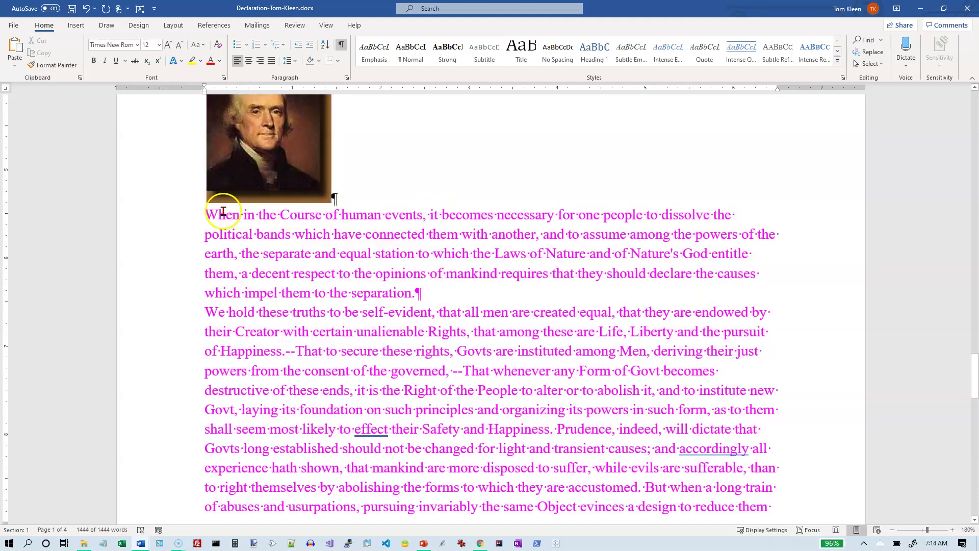
left_click_drag(207, 211, 491, 162)
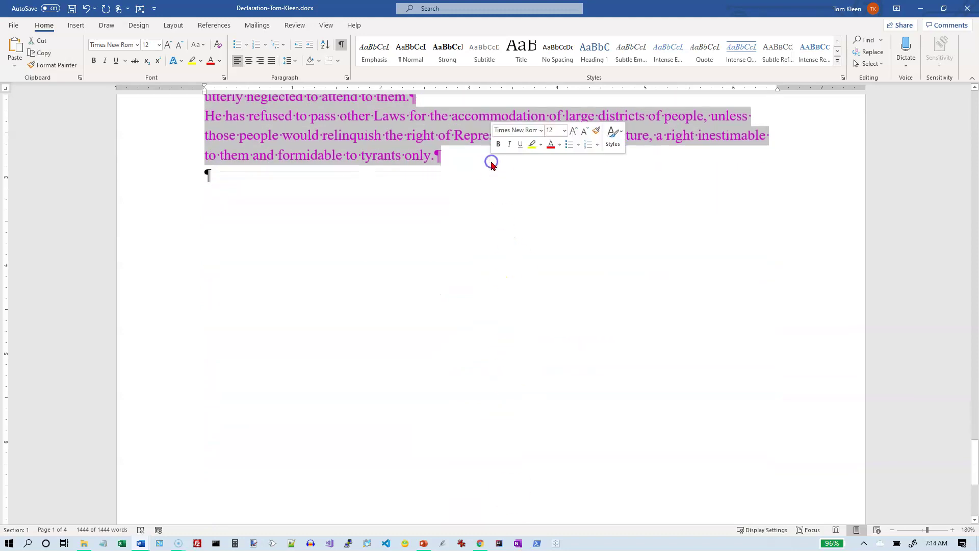
key("Delete")
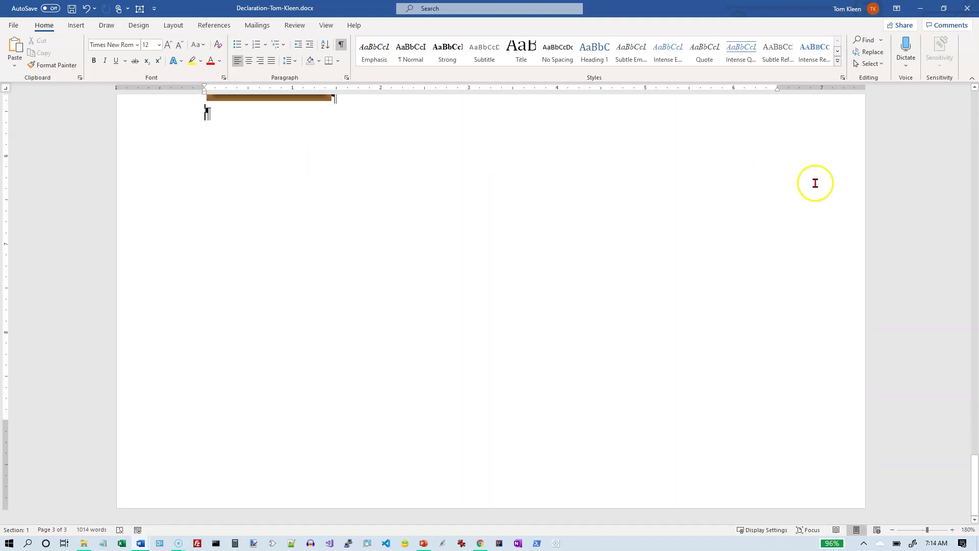
left_click(975, 109)
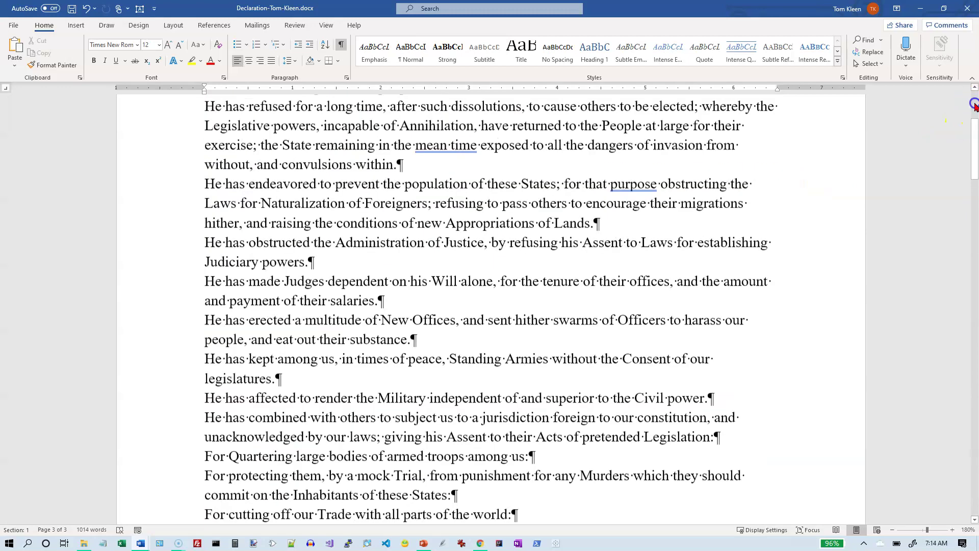
left_click(206, 196)
key("ctrl+v")
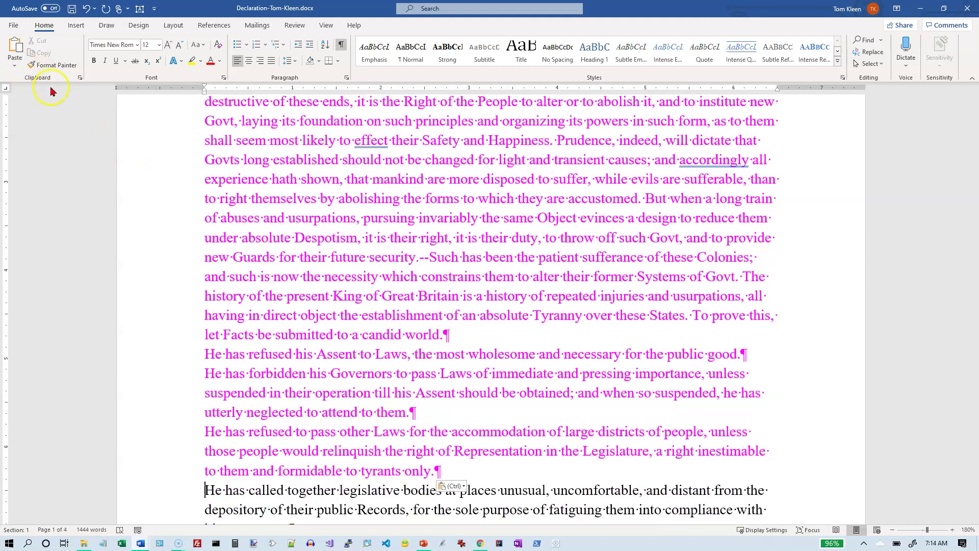
Step: Place the caret just before the 'Begin section 2 here' placeholder
left_click(329, 230)
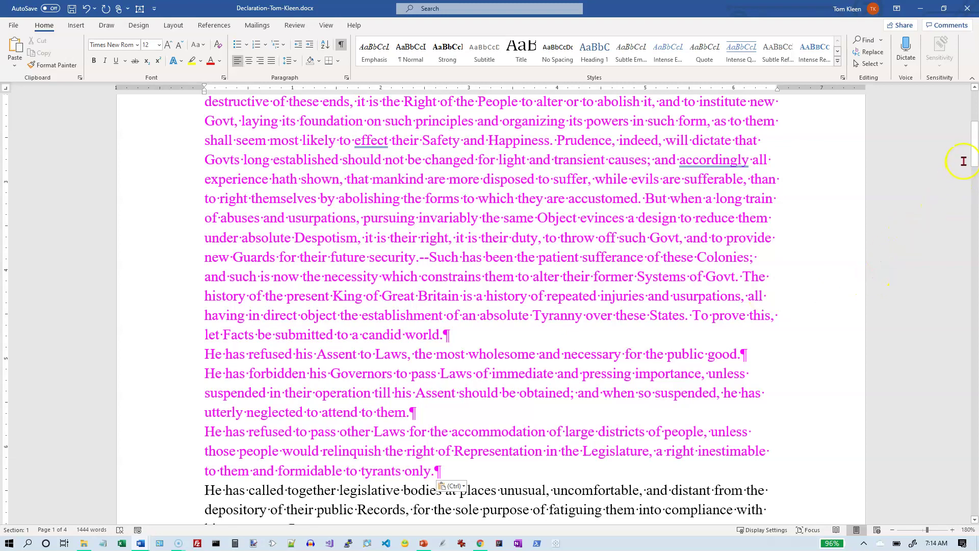
left_click_drag(974, 152, 968, 378)
left_click(207, 299)
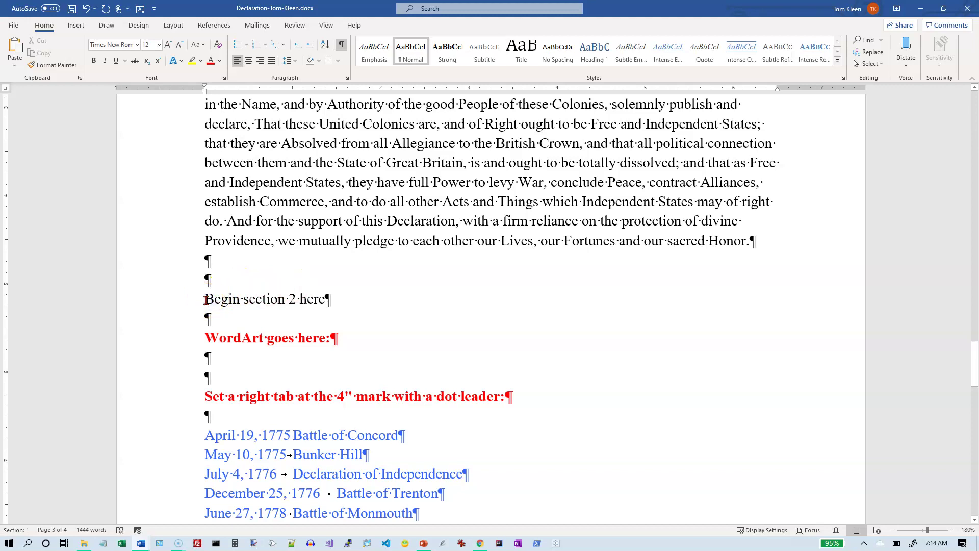
Step: Insert a next-page section break before 'Begin section 2 here', then return to the first paragraph
left_click(179, 30)
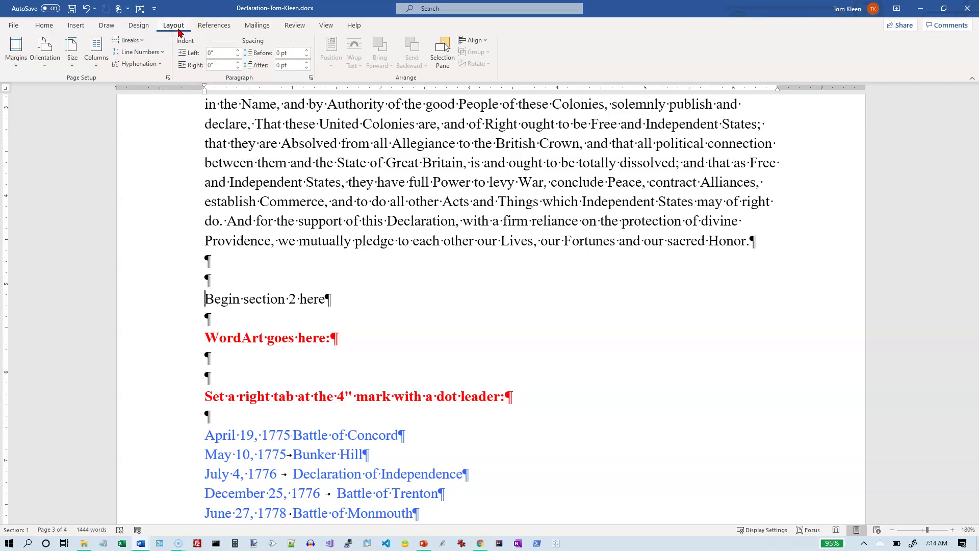
left_click(138, 41)
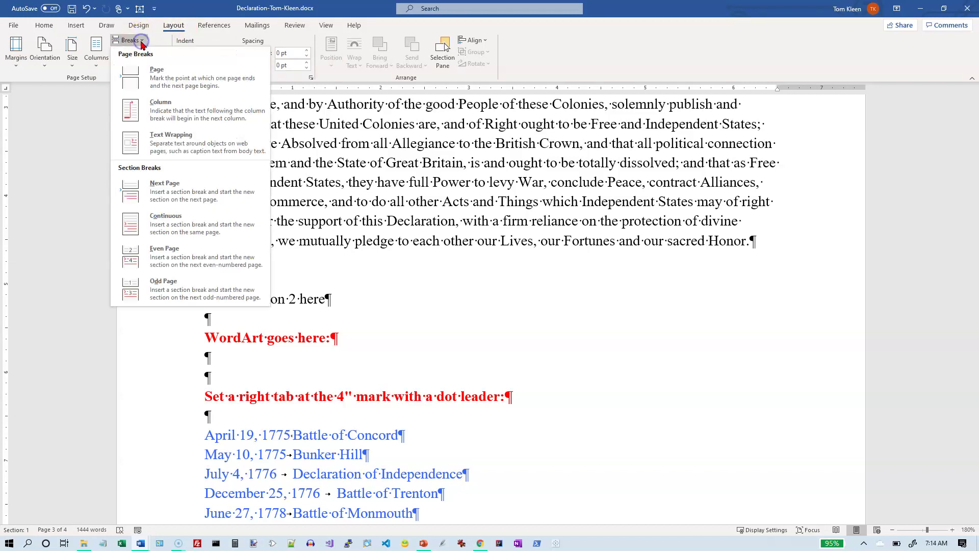
left_click(168, 189)
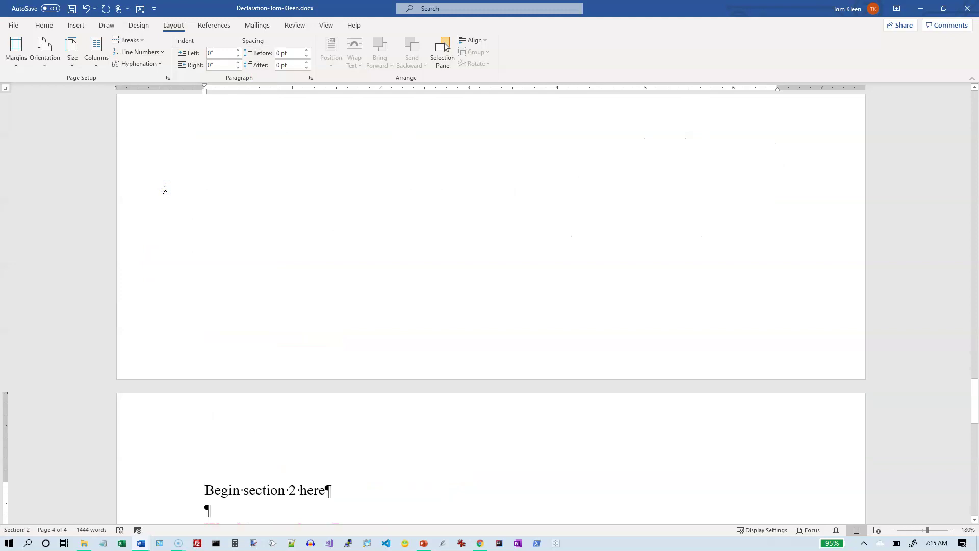
left_click(975, 108)
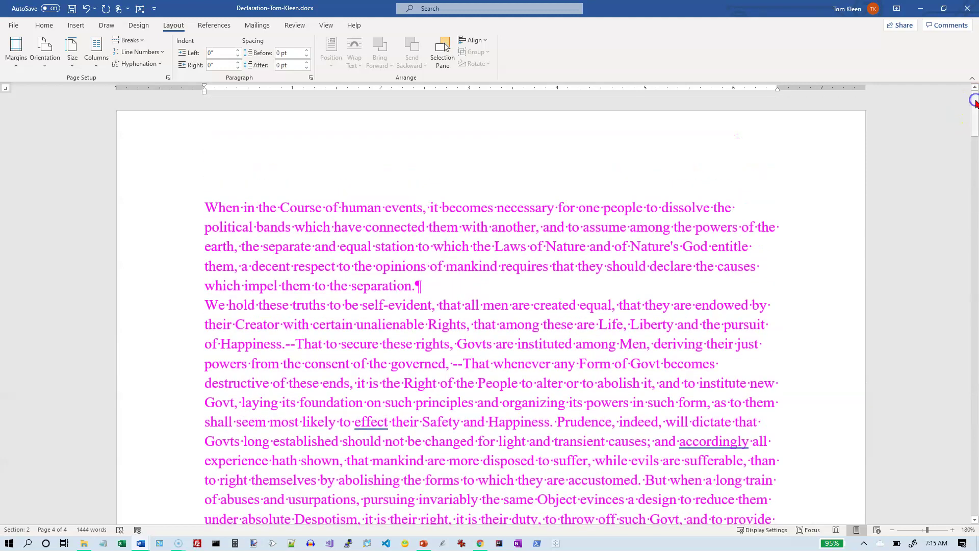
left_click(205, 208)
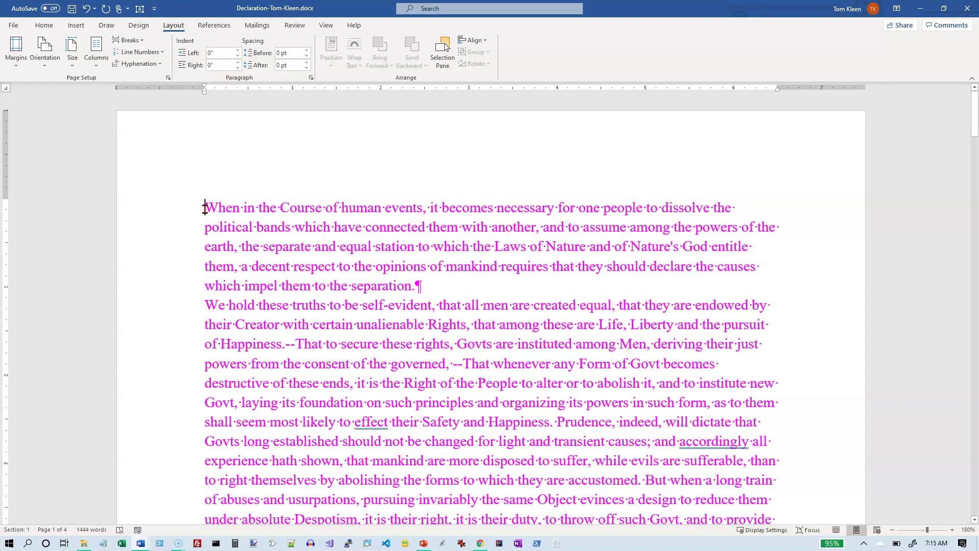
Step: Insert the built-in Facet cover page titled 'DECLARATION OF INDEPENDENCE' at the front
left_click(210, 187)
left_click(83, 25)
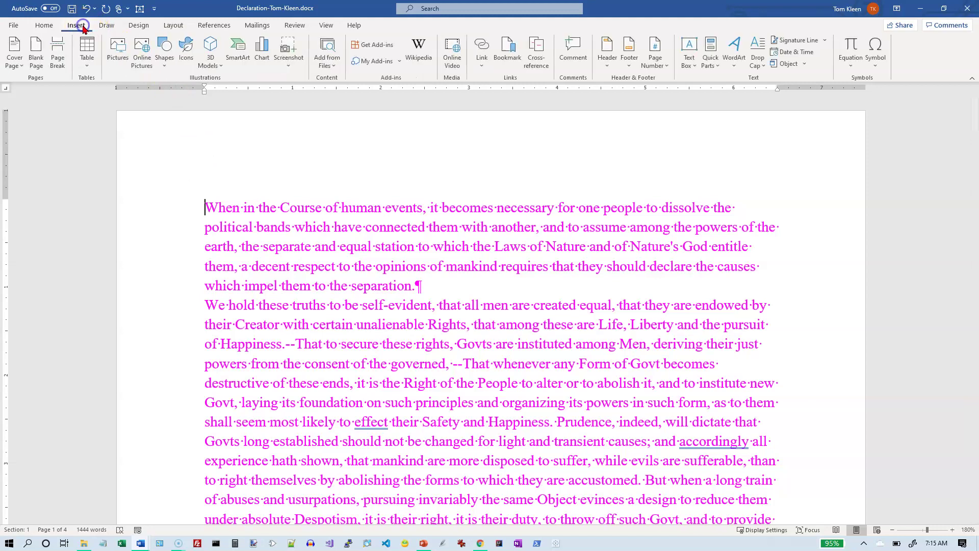
left_click(17, 66)
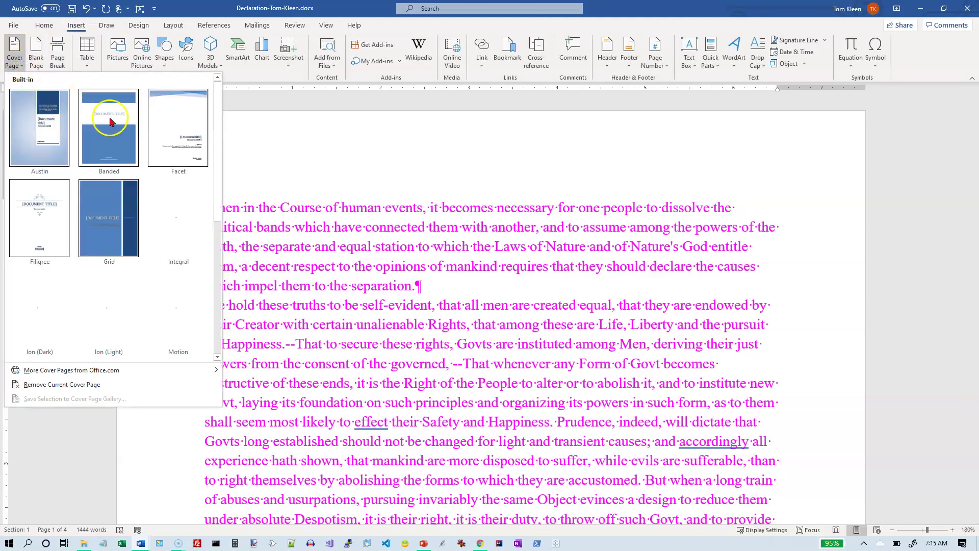
left_click(166, 130)
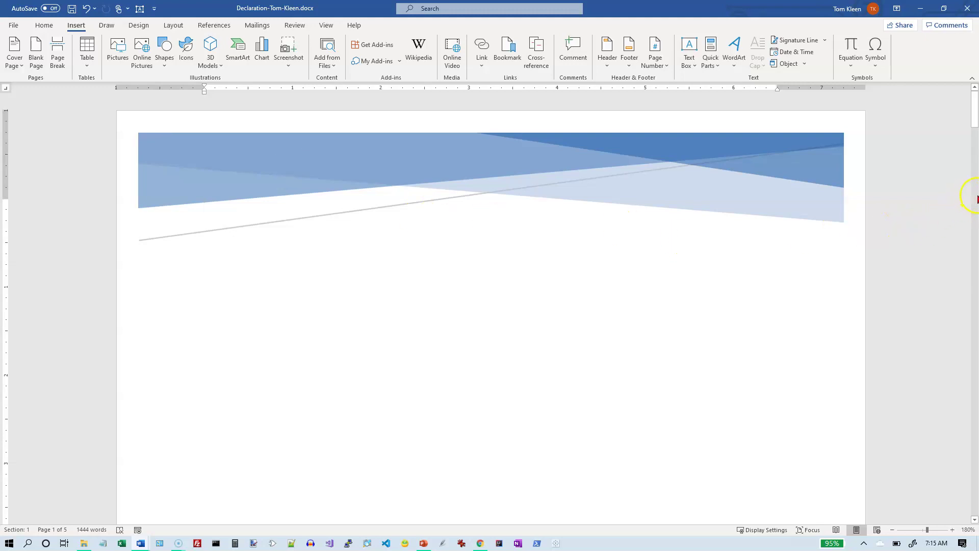
scroll(973, 197, "down", 10)
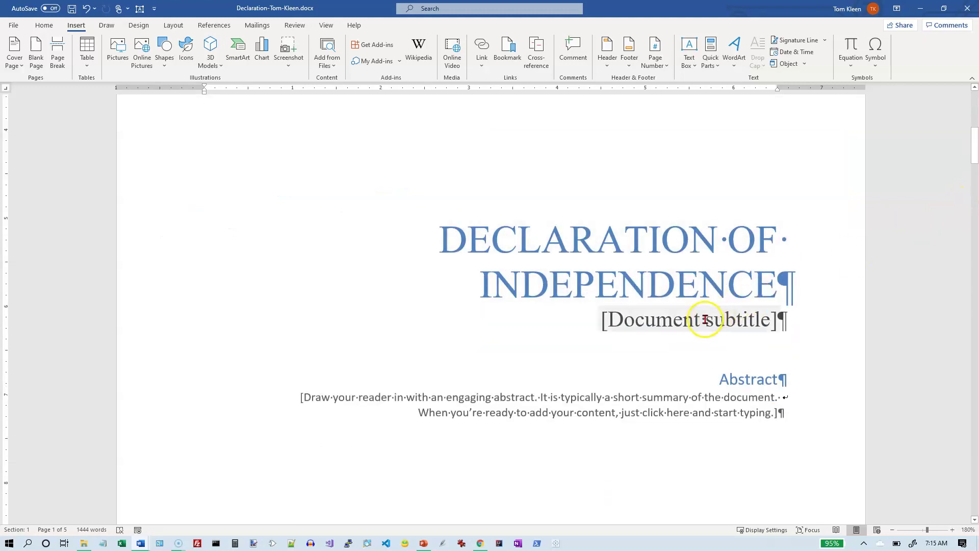
Step: Delete the subtitle placeholder and the Abstract text box from the cover page
left_click(705, 320)
left_click(612, 302)
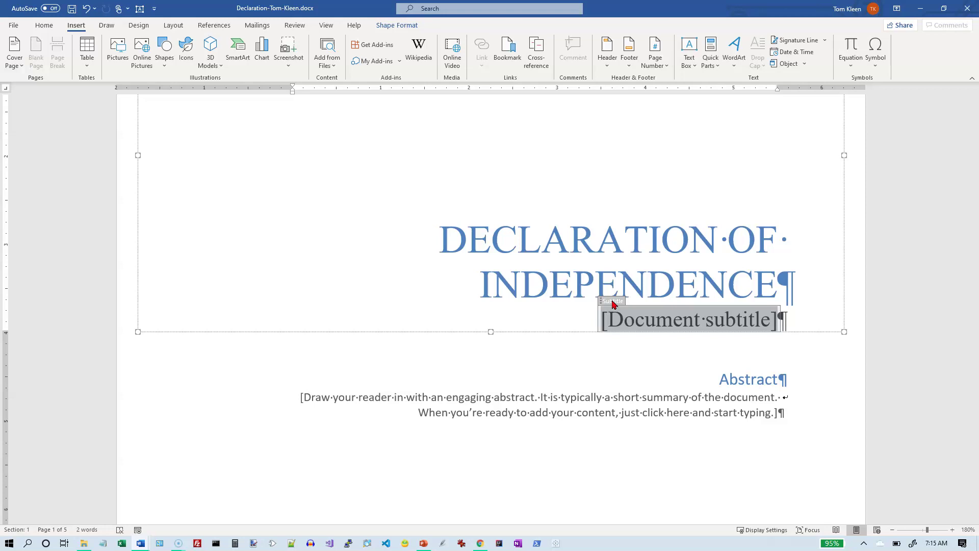
key("Delete")
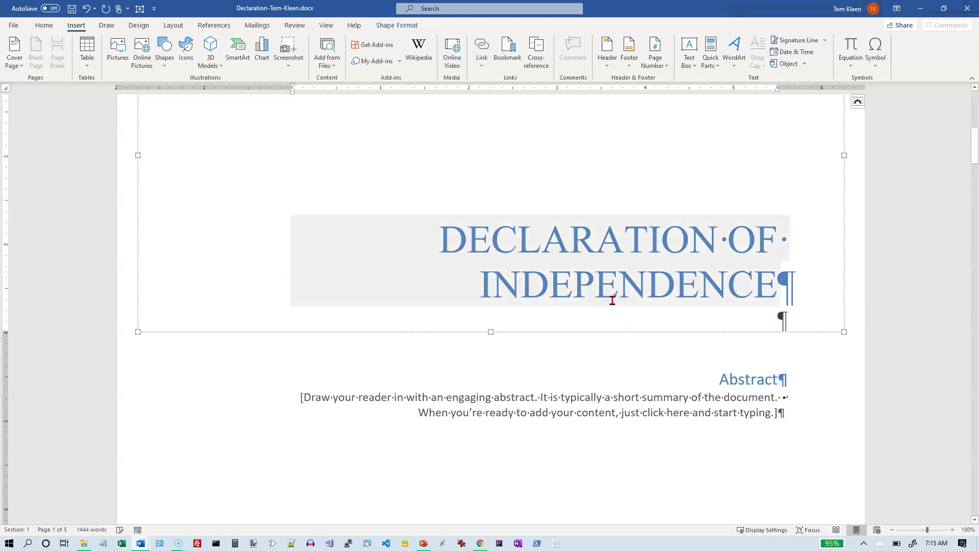
left_click(723, 384)
left_click(688, 384)
left_click(675, 367)
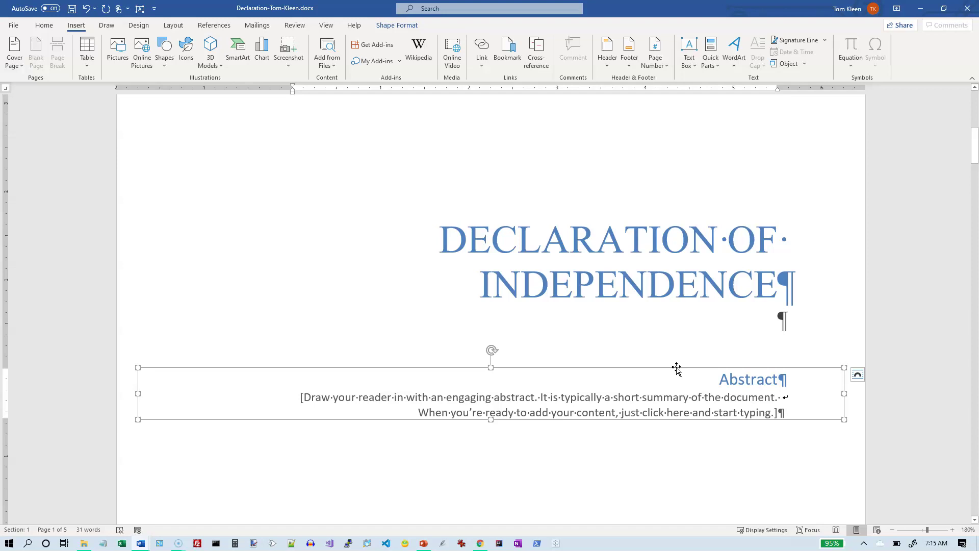
key("Delete")
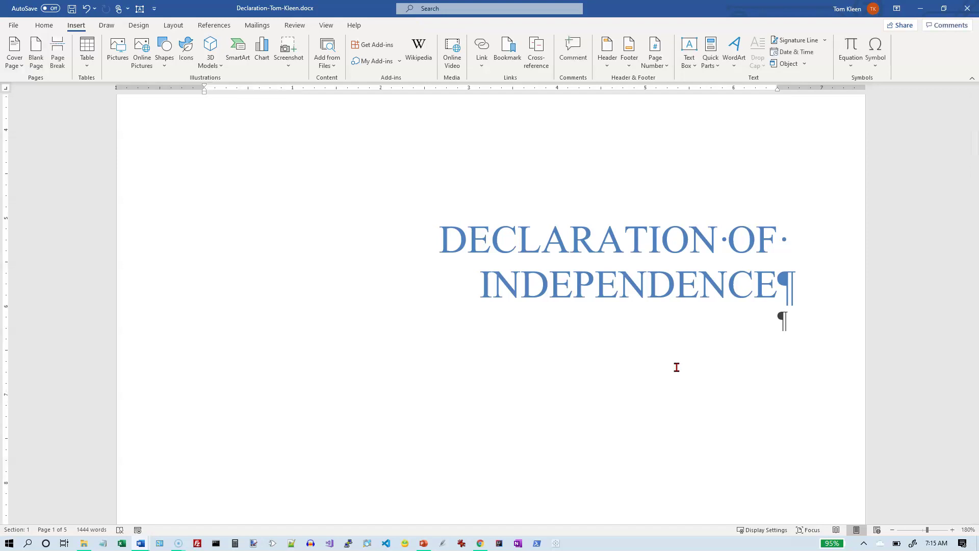
Step: Remove the [Email address] placeholder, leaving an empty line below the author's name
scroll(675, 369, "down", 4)
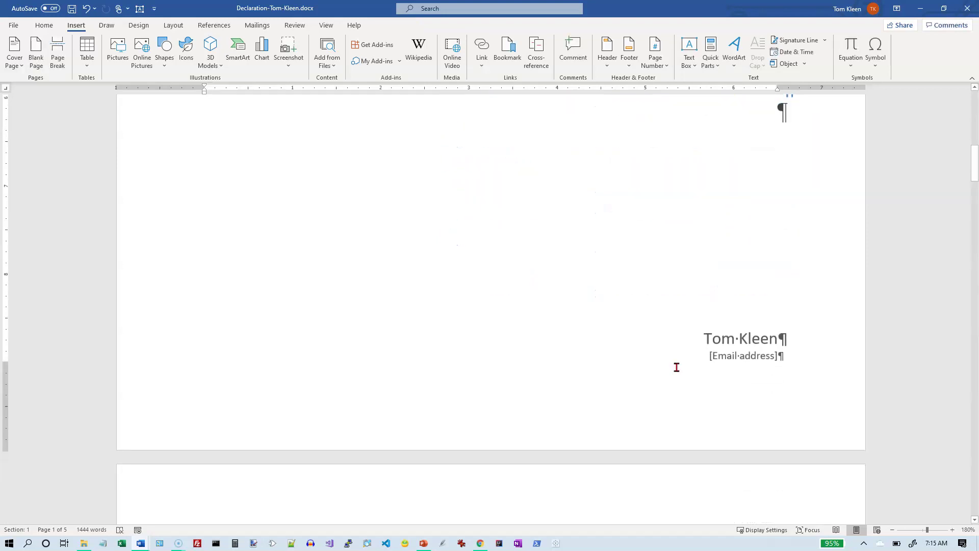
left_click(726, 355)
left_click_drag(727, 355, 717, 341)
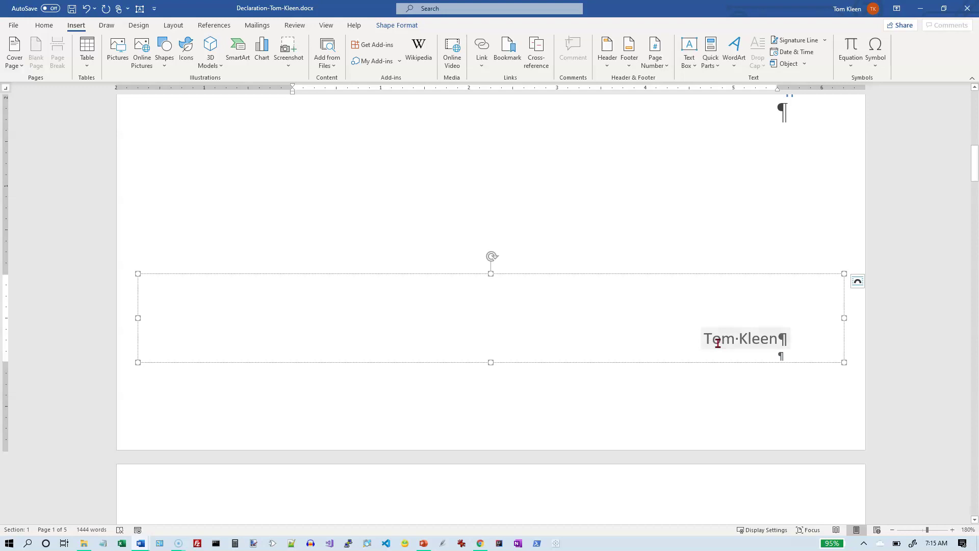
left_click_drag(717, 342, 778, 339)
left_click(771, 356)
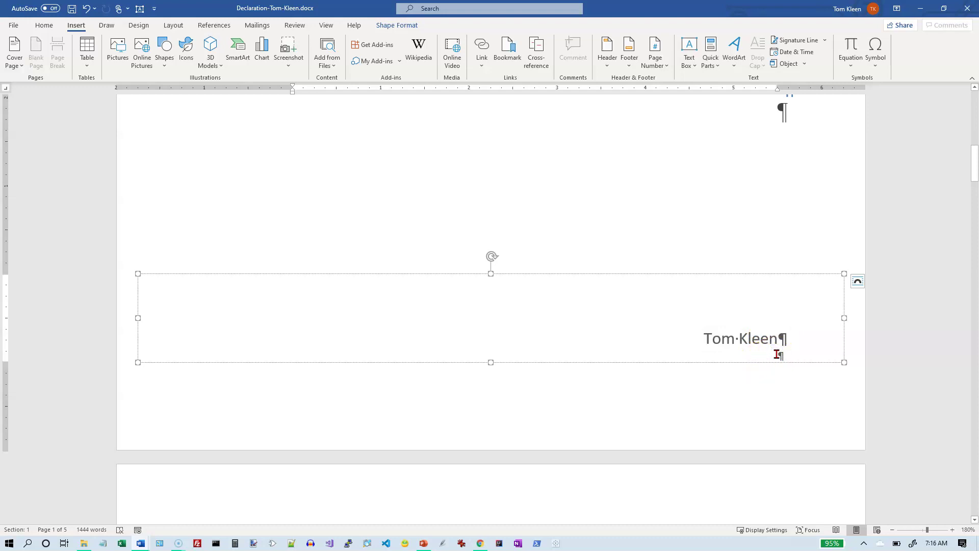
left_click(672, 310)
left_click_drag(489, 243, 448, 217)
Step: Insert a Date field reading 12/4/2019 in the default format beneath the author's name
left_click(721, 68)
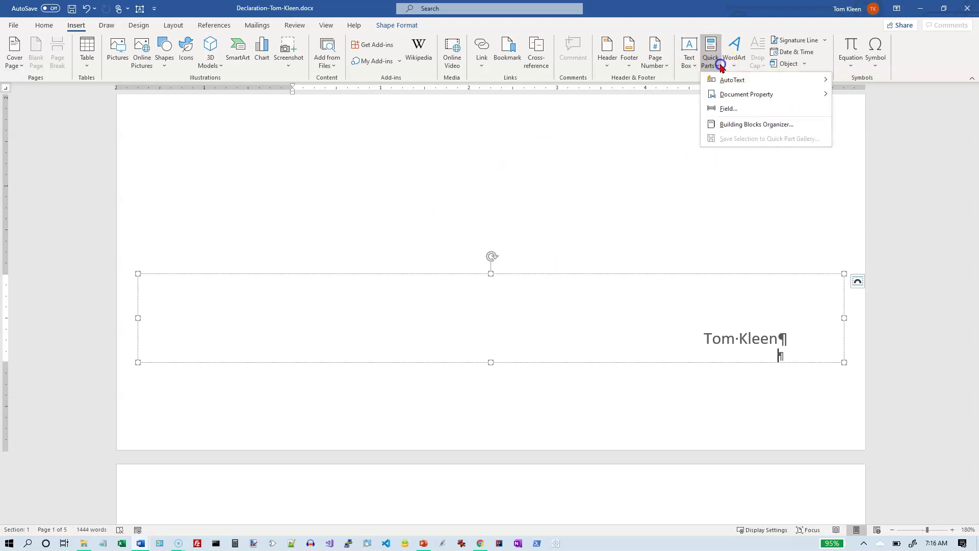
left_click(733, 109)
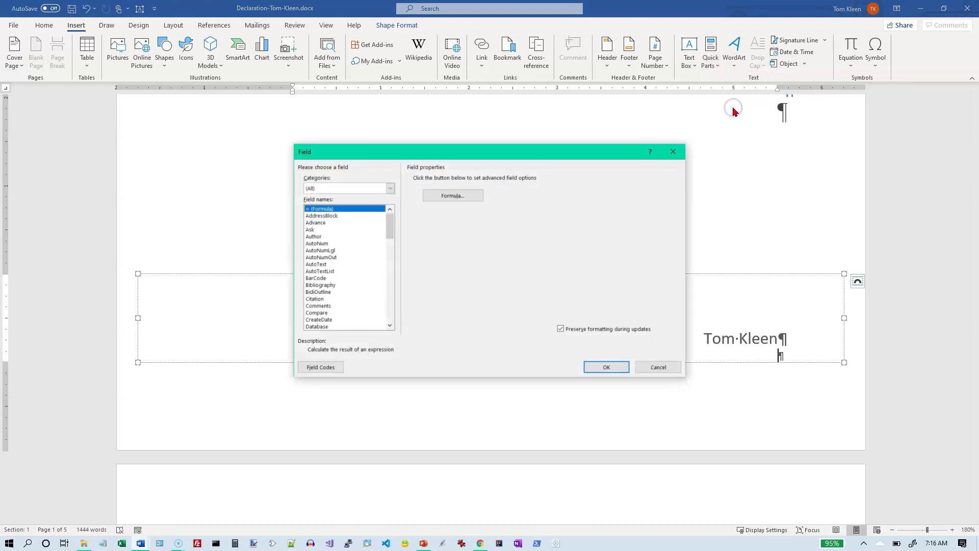
left_click(389, 276)
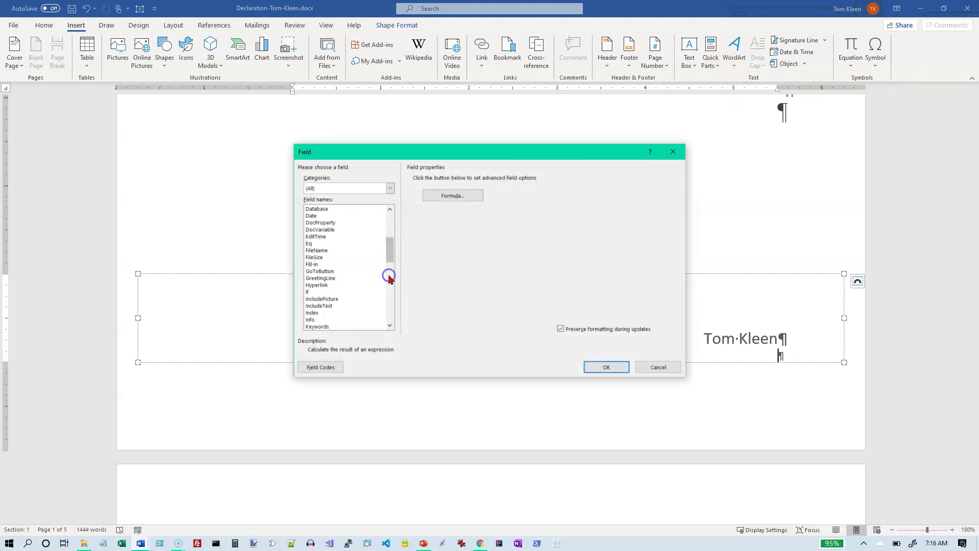
left_click(316, 216)
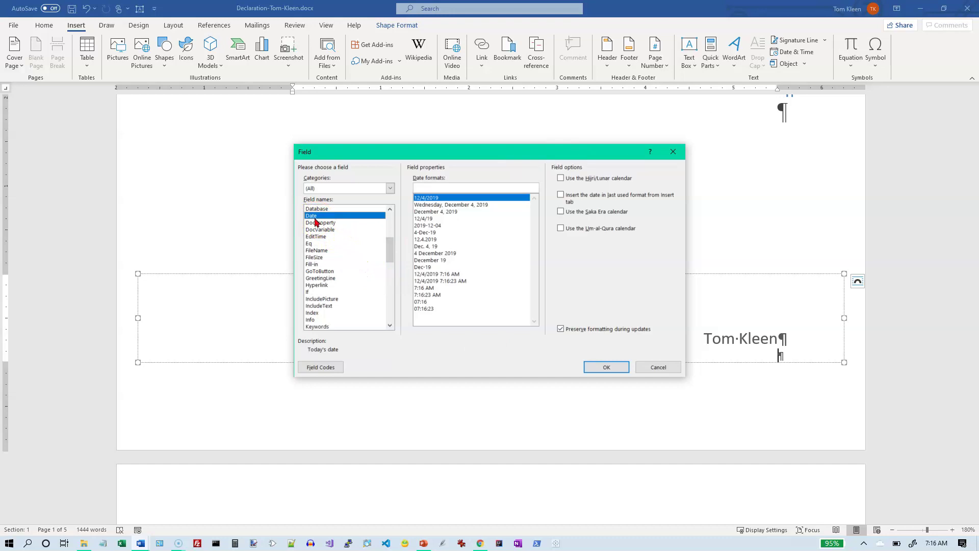
left_click(606, 366)
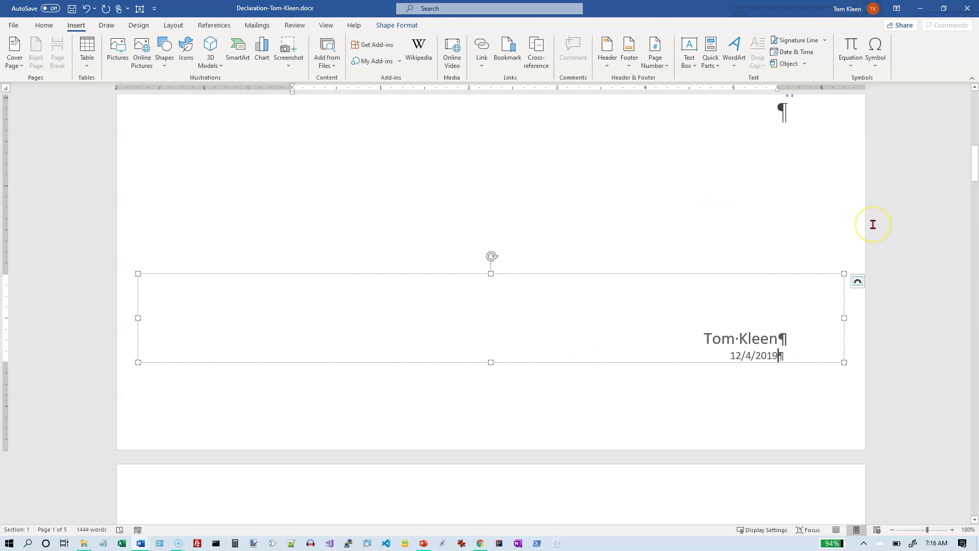
Step: Select the body paragraphs and give them a first-line indent using the ruler
left_click_drag(973, 163, 975, 209)
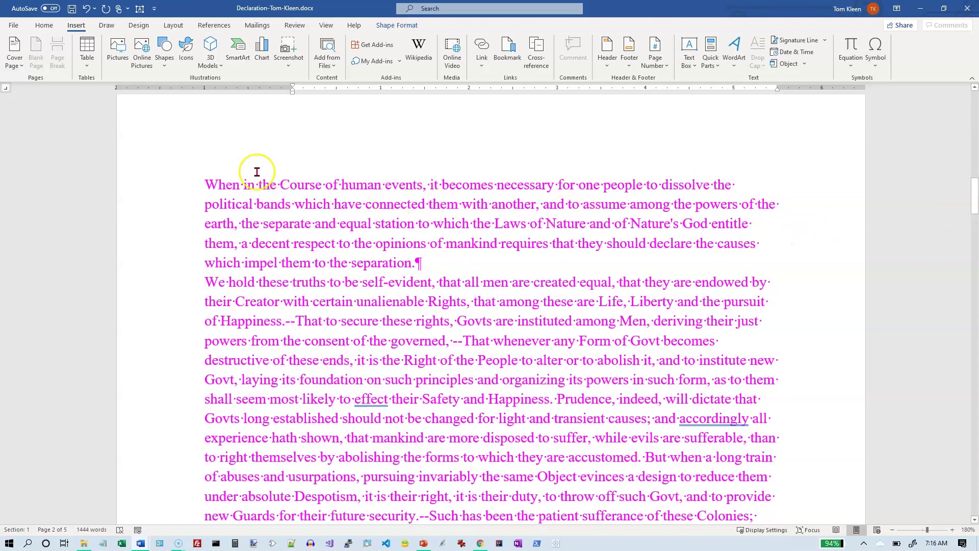
left_click_drag(203, 180, 322, 171)
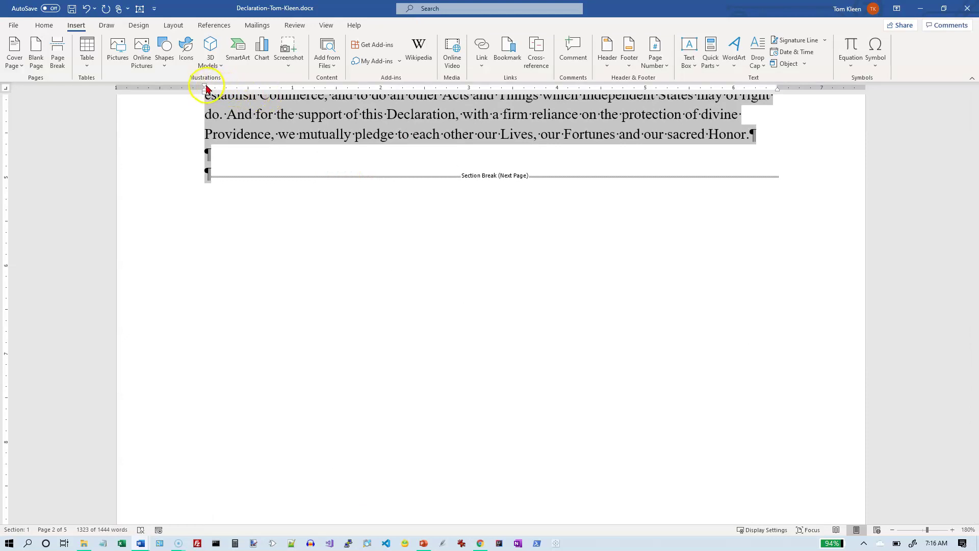
mouse_move(206, 88)
left_mouse_down()
mouse_move(225, 83)
mouse_move(228, 98)
left_mouse_up()
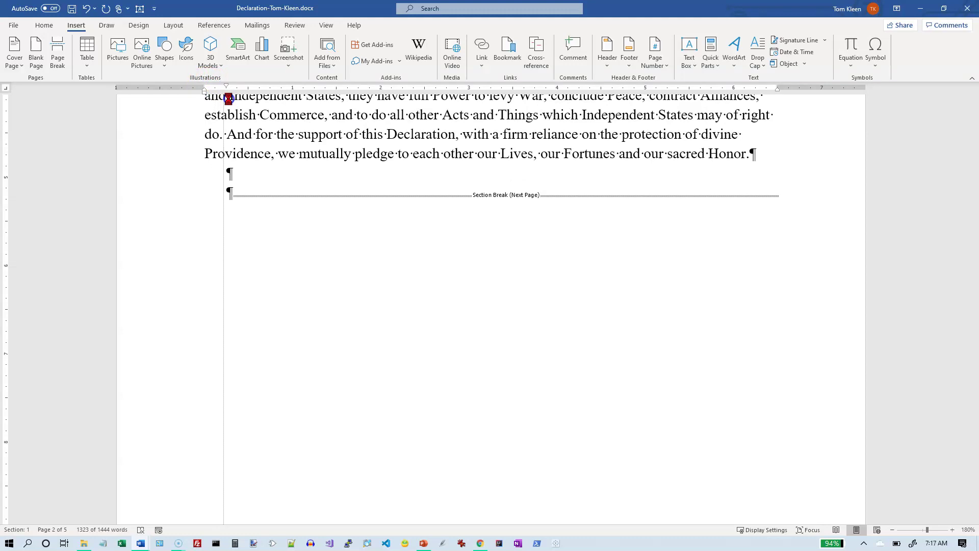
left_click_drag(229, 98, 228, 101)
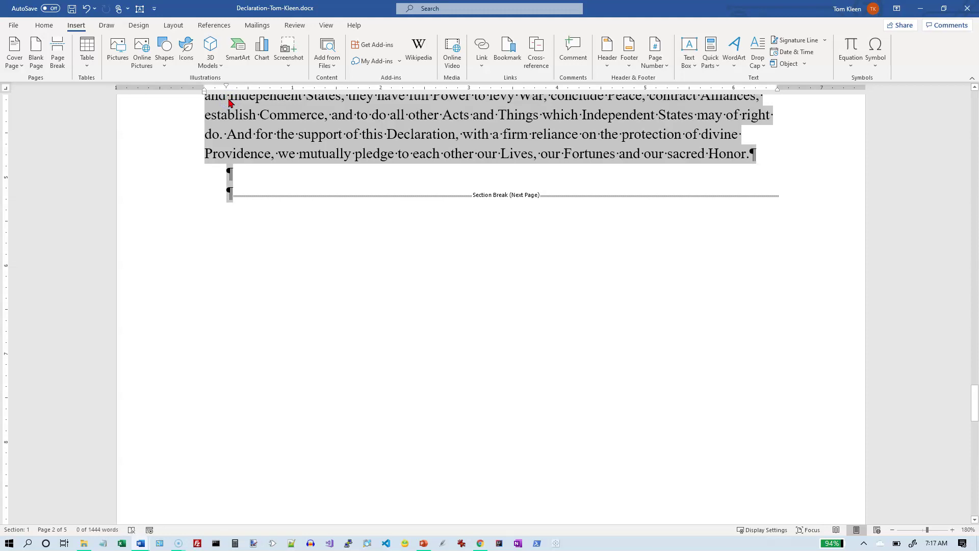
Step: Set 6 pt of spacing before each selected body paragraph
left_click(44, 26)
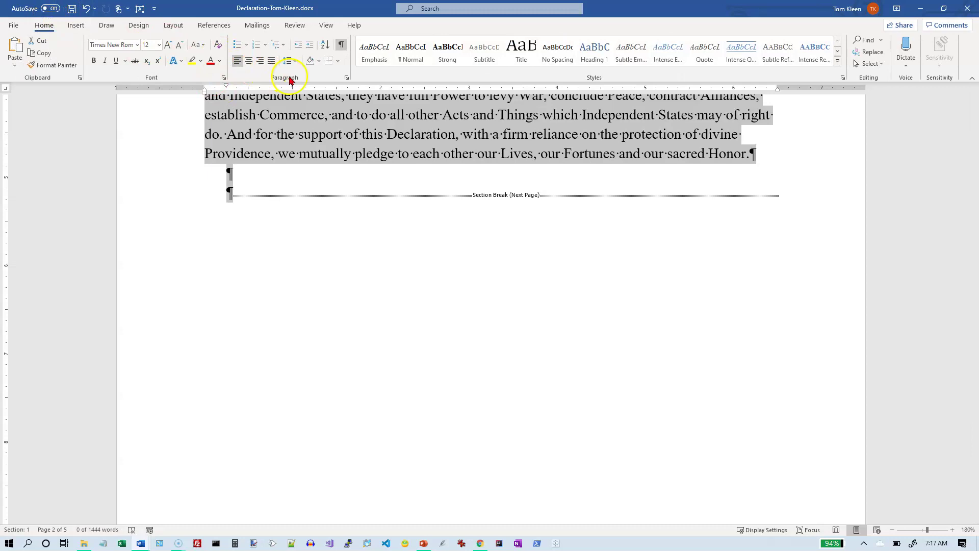
left_click(175, 26)
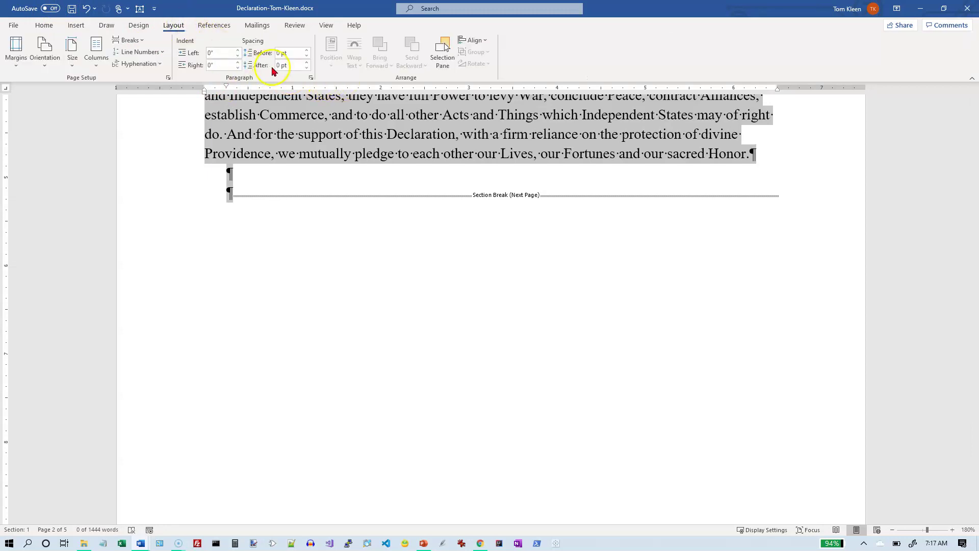
left_click(307, 51)
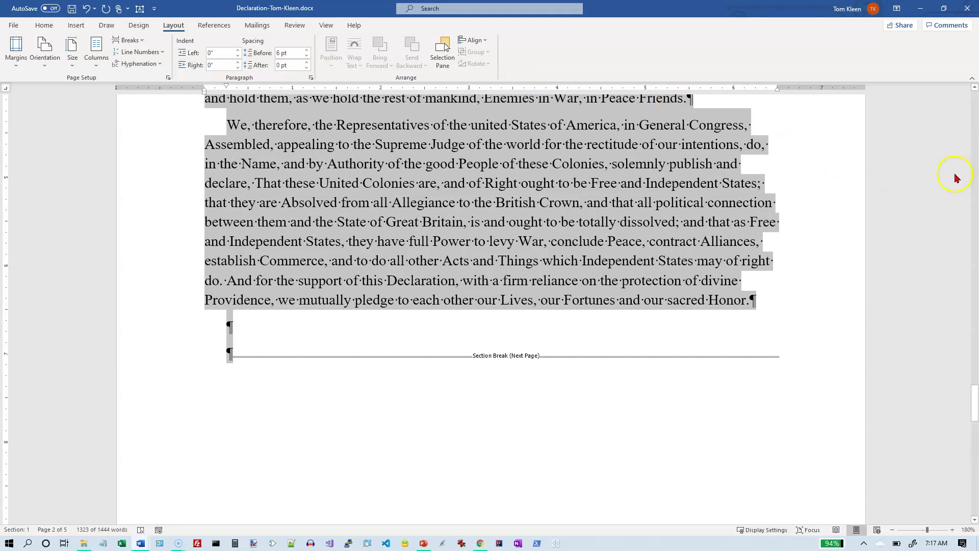
left_click_drag(975, 109, 974, 104)
left_click_drag(977, 244, 973, 214)
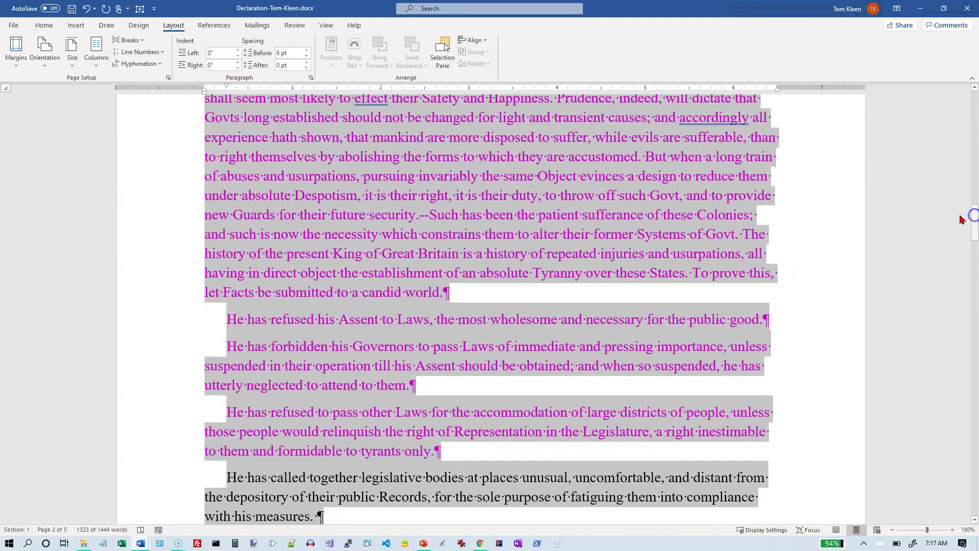
Step: Turn the three paragraphs beginning 'He has' into a bulleted list
left_click(397, 304)
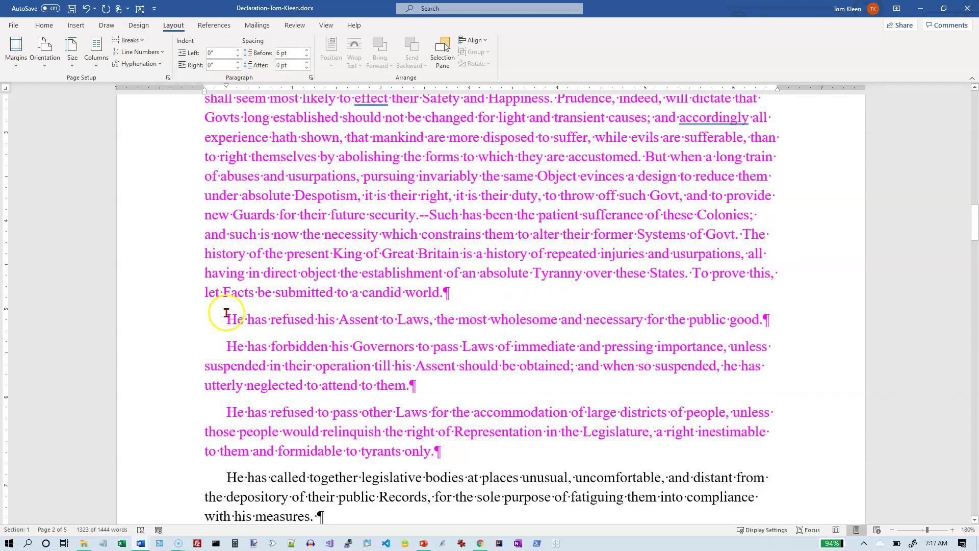
left_click_drag(169, 325, 154, 450)
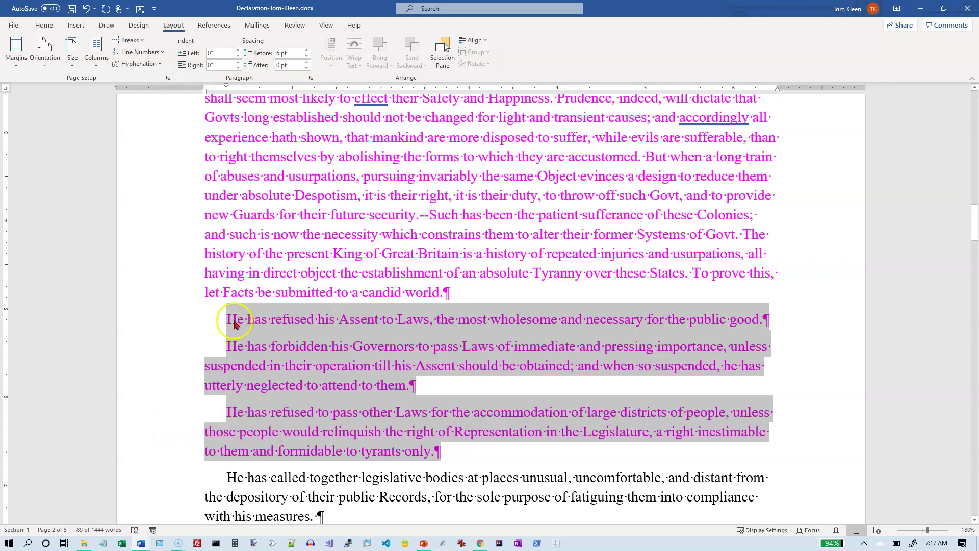
left_click(44, 26)
left_click(236, 49)
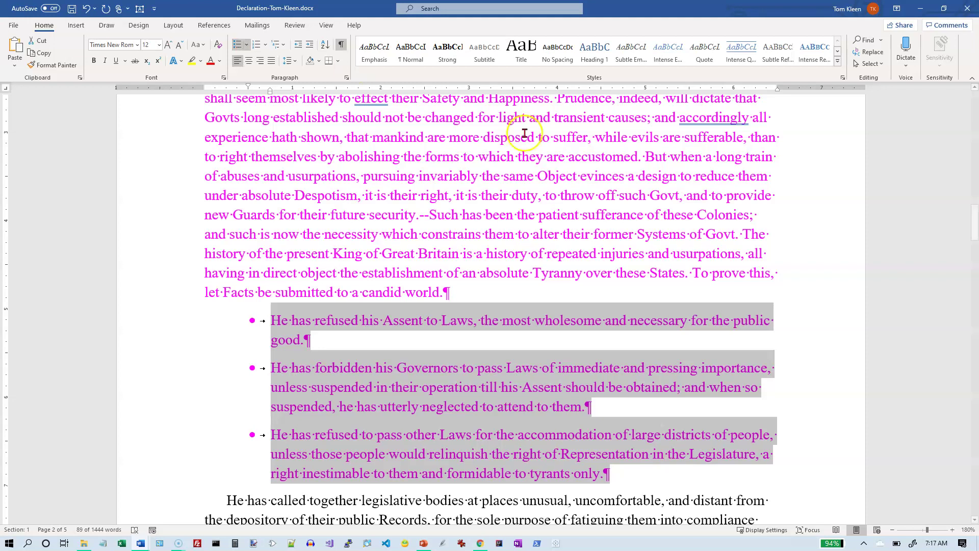
Step: Scroll back up to the opening 'When in the Course of human events' paragraph
left_click(975, 102)
left_click(975, 144)
left_click_drag(974, 148, 975, 202)
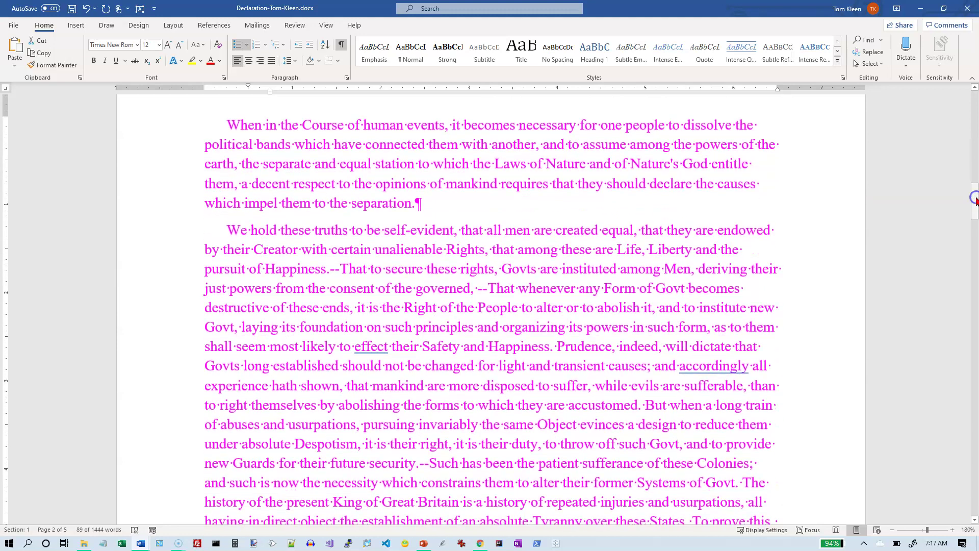
Step: Set the opening paragraph's line spacing to 2.0
left_click(557, 145)
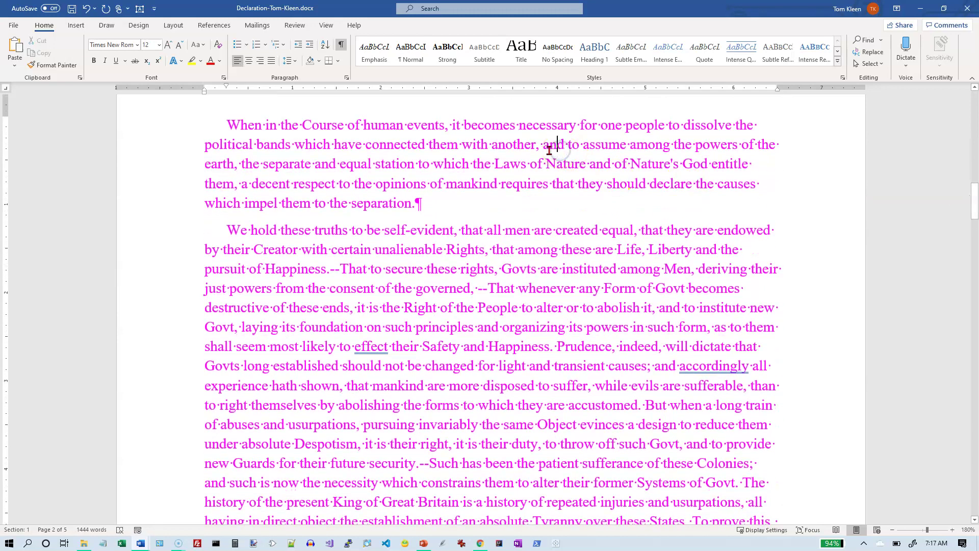
left_click(290, 60)
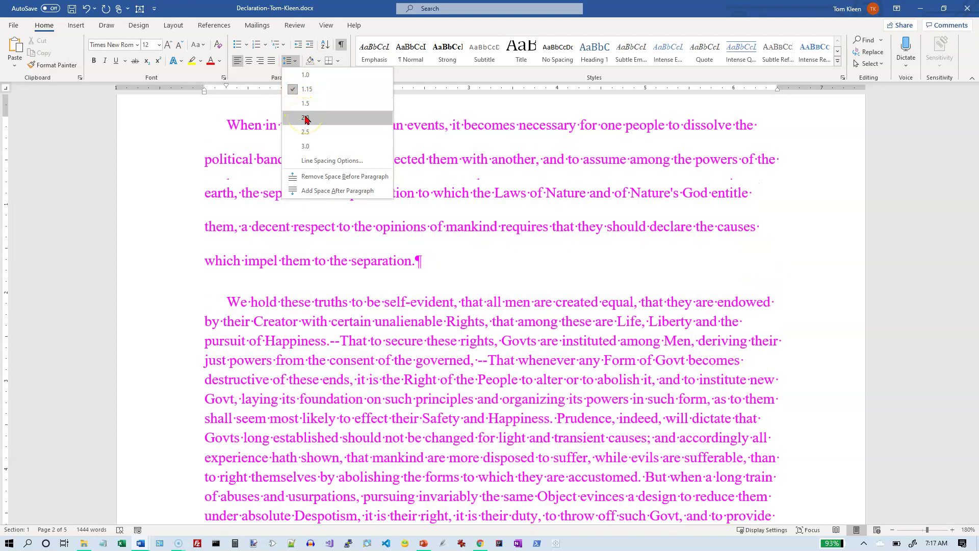
left_click(305, 117)
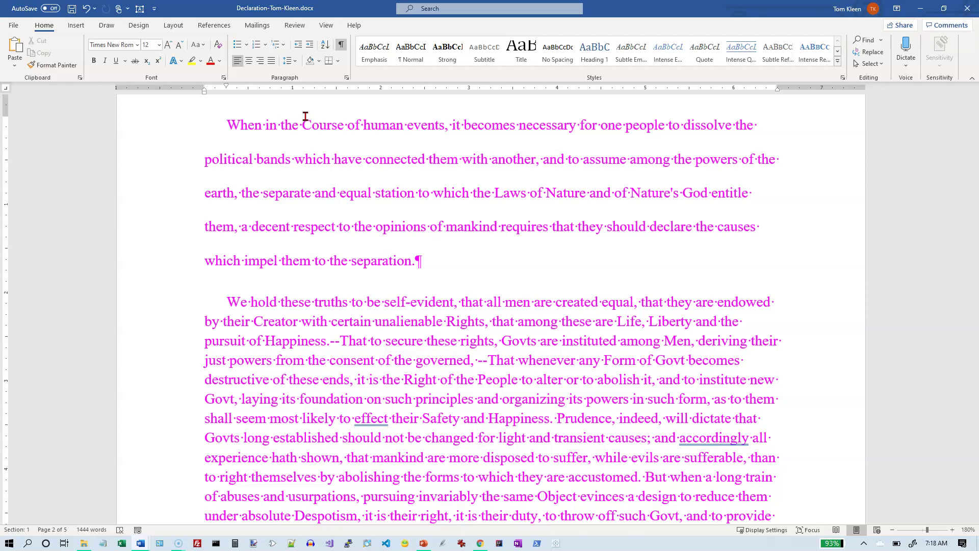
Step: Look through the Design, Layout and Insert ribbon tabs
left_click(138, 27)
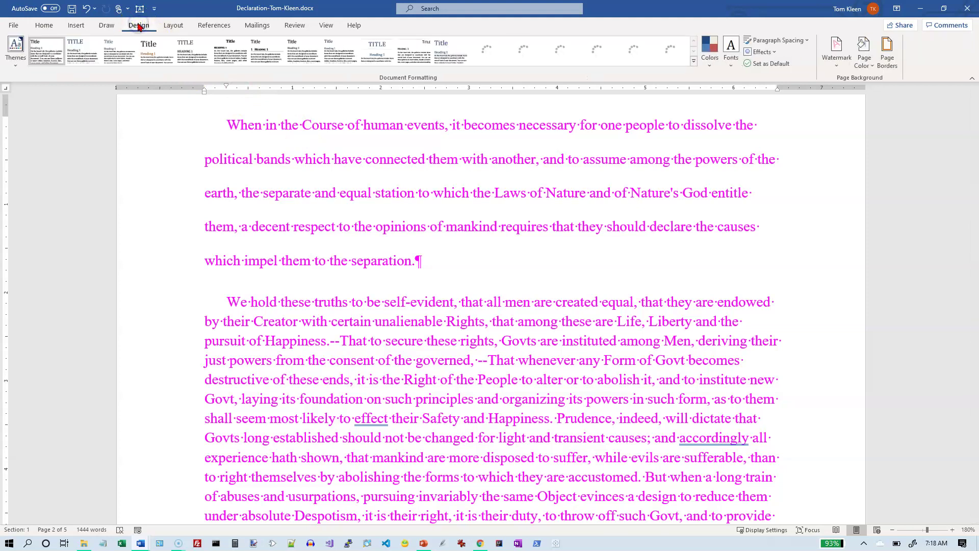
left_click(174, 25)
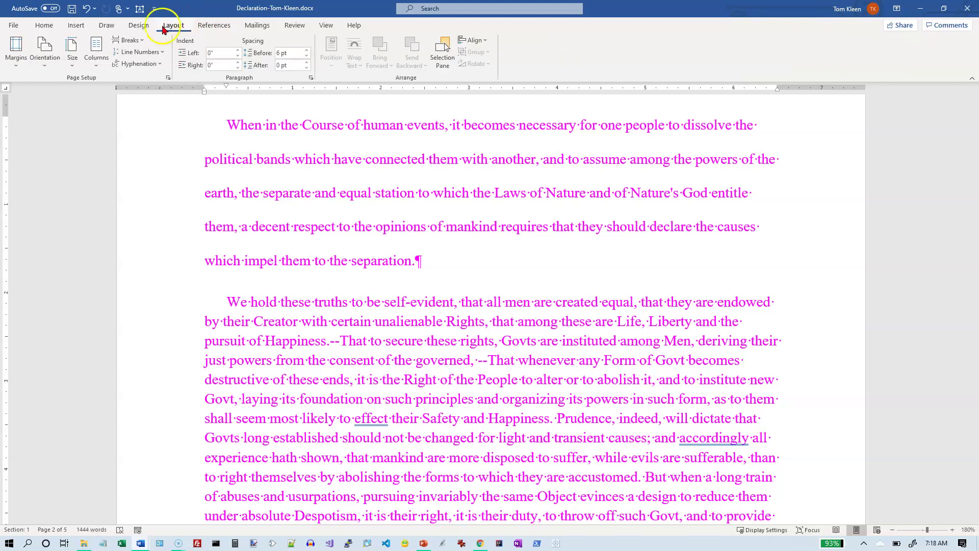
left_click(76, 26)
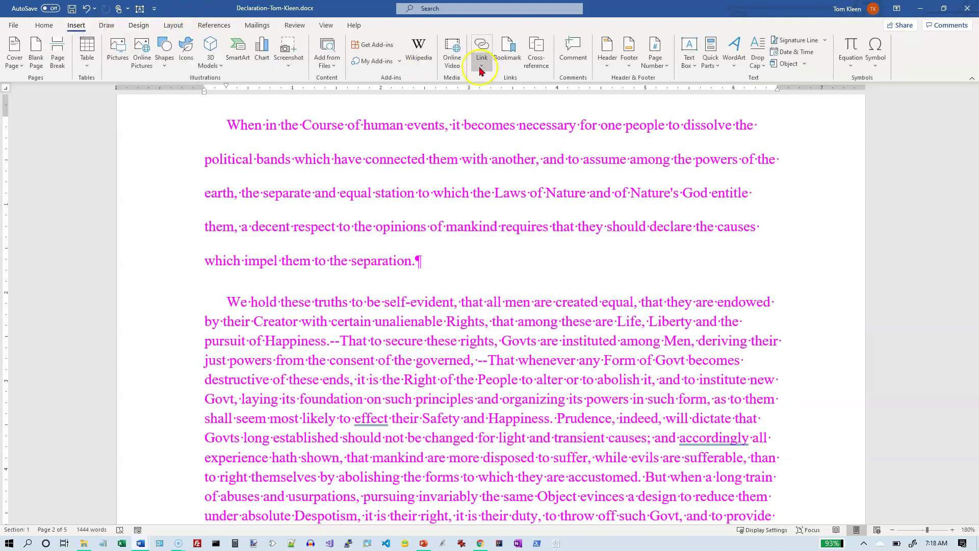
Step: Make the opening 'W' a Dropped capital, then move into the 'We hold' paragraph
left_click(765, 66)
left_click(785, 109)
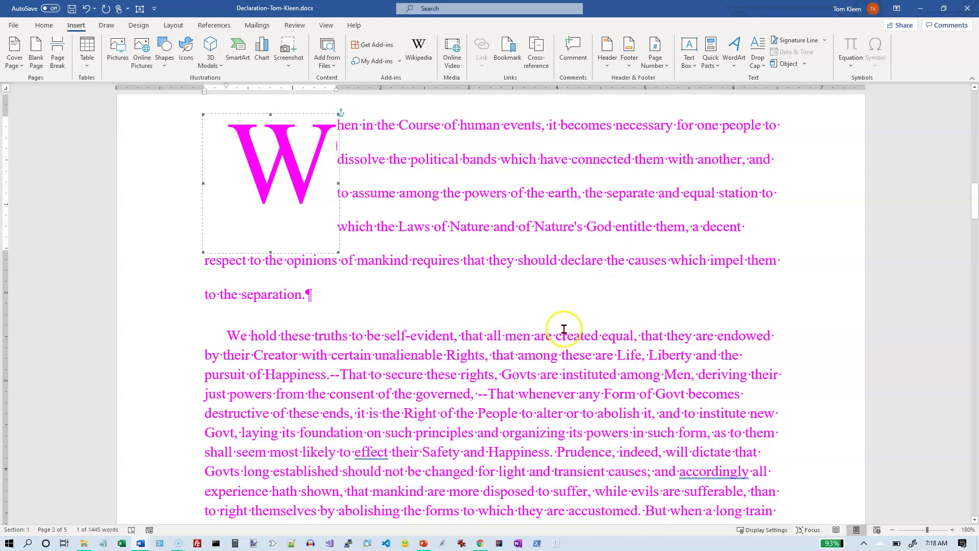
scroll(546, 373, "down", 3)
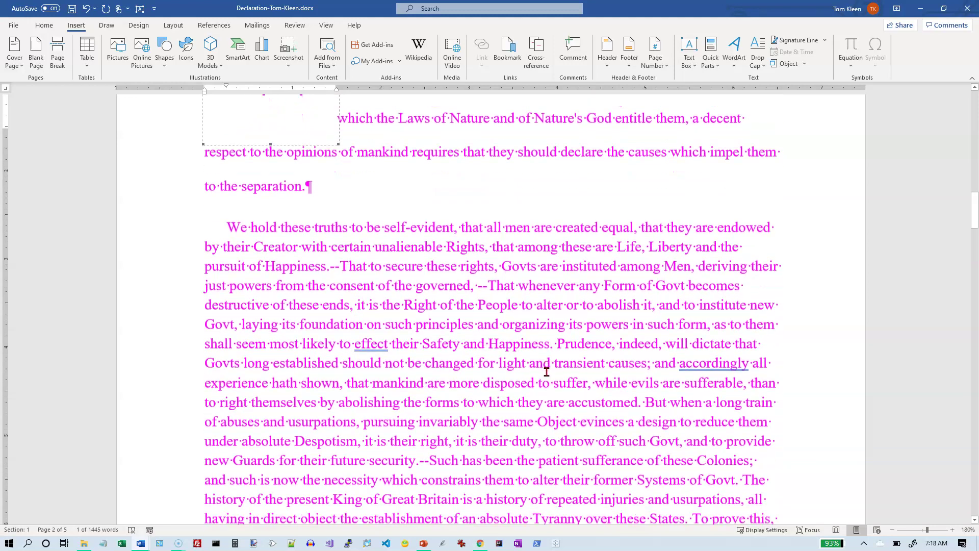
left_click(524, 323)
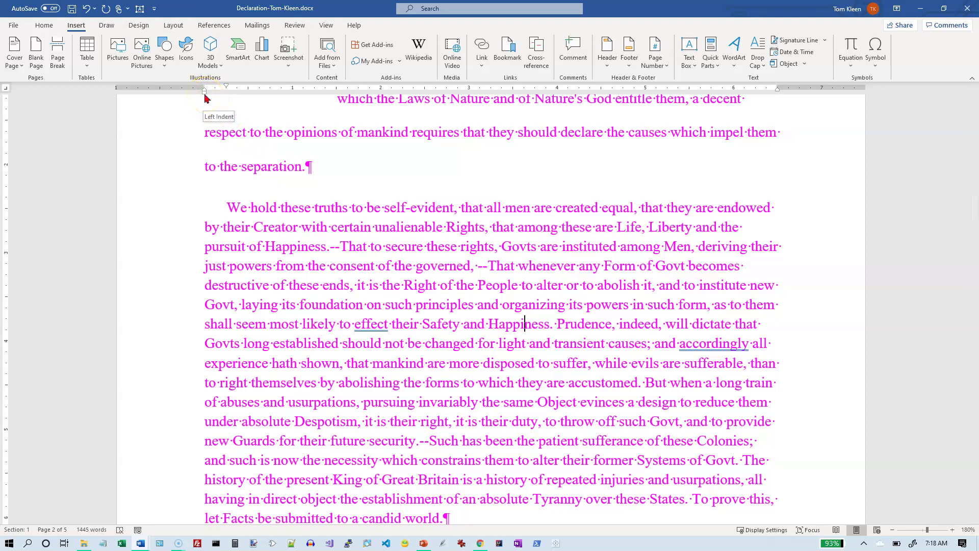
Step: Indent the 'We hold these truths' paragraph from both sides on the ruler and justify it
left_click_drag(205, 96, 246, 96)
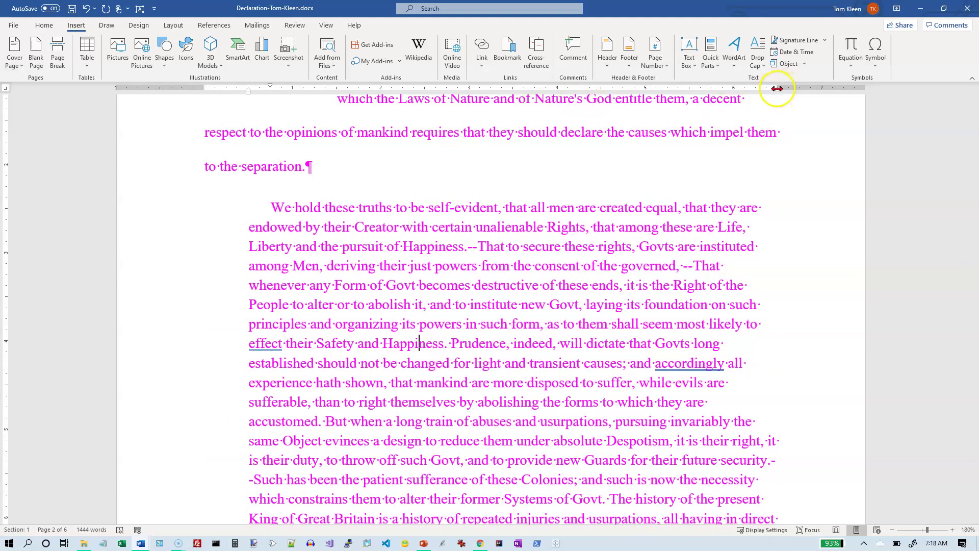
left_click_drag(775, 94, 734, 95)
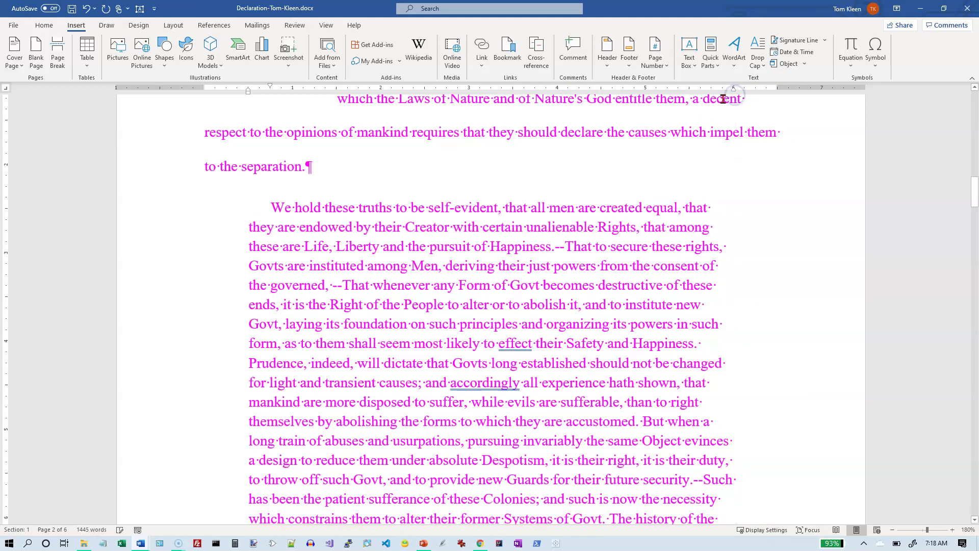
left_click(44, 25)
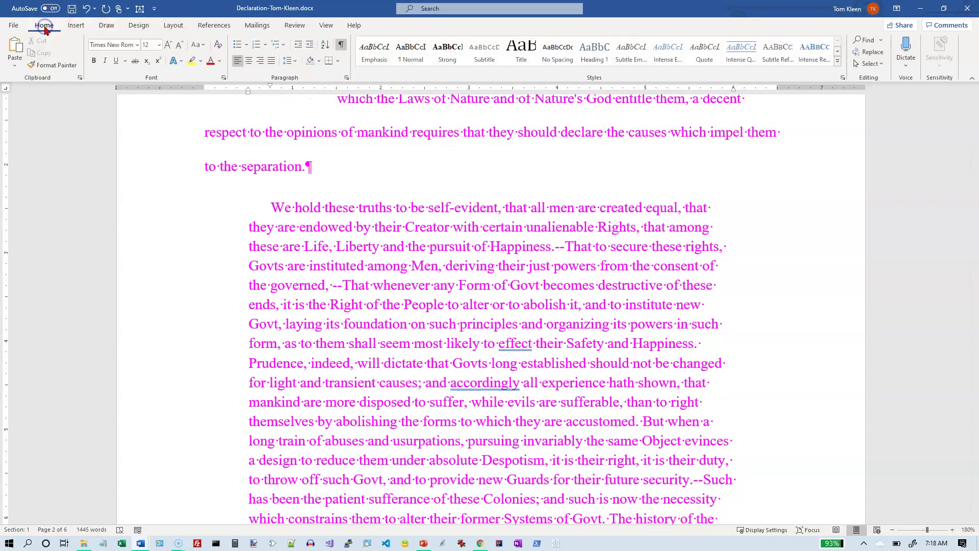
left_click(273, 61)
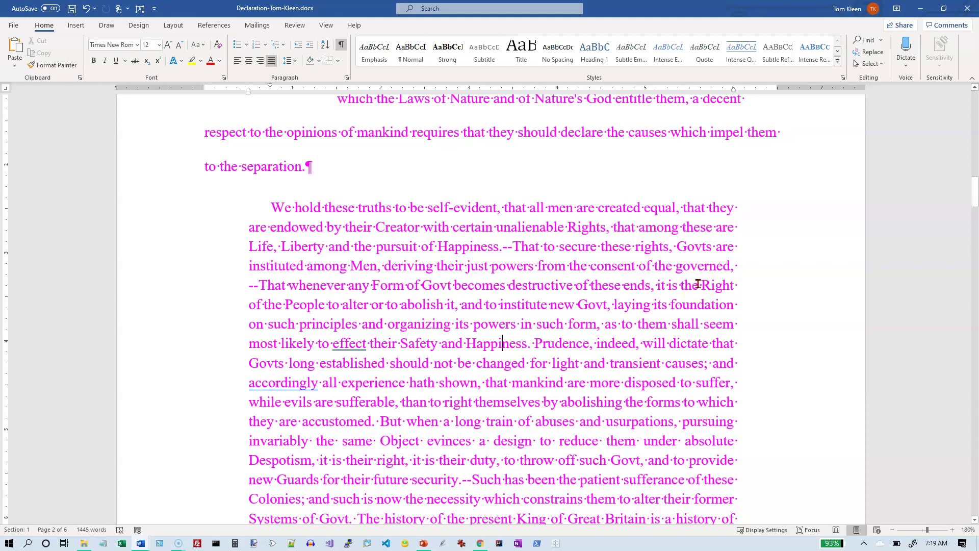
left_click(975, 144)
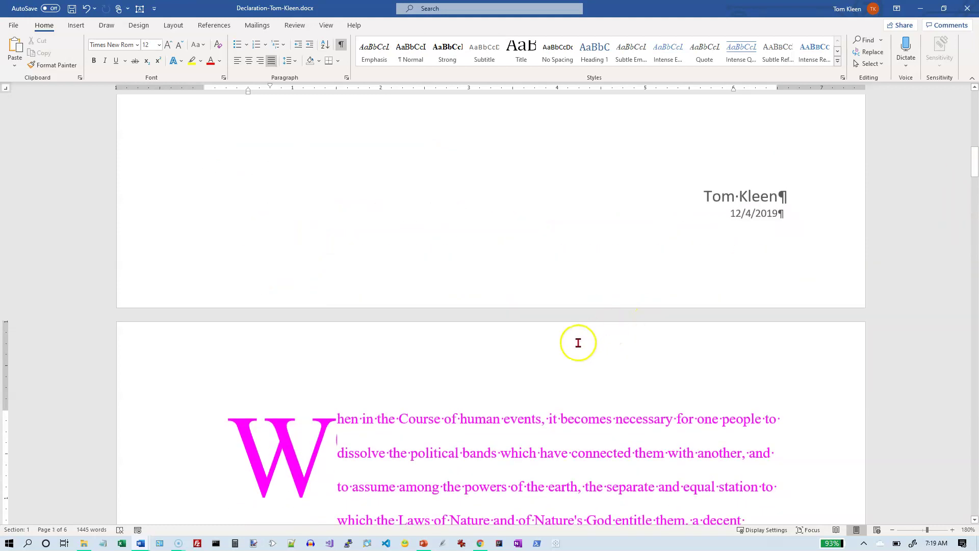
Step: Open the page 2 header and type the author's name at the right tab stop
double_click(561, 345)
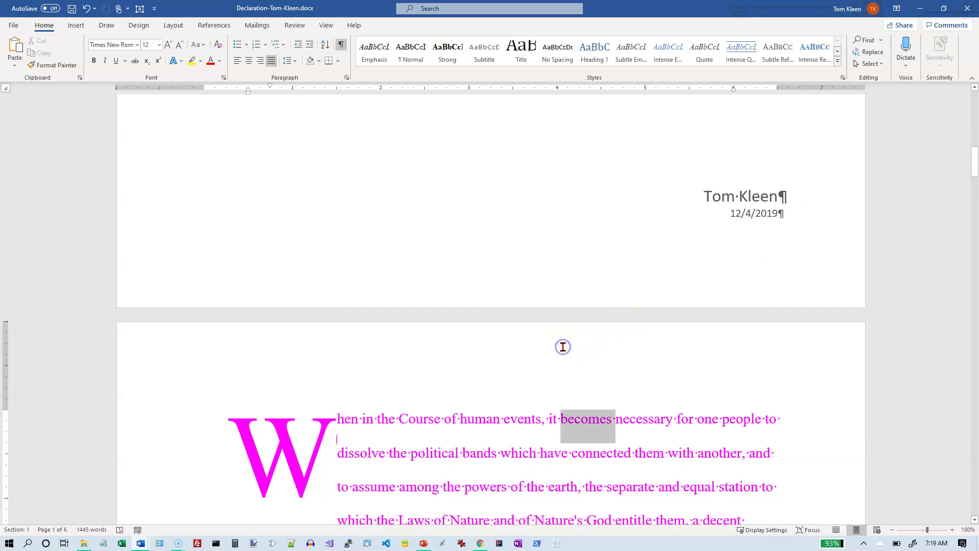
double_click(528, 350)
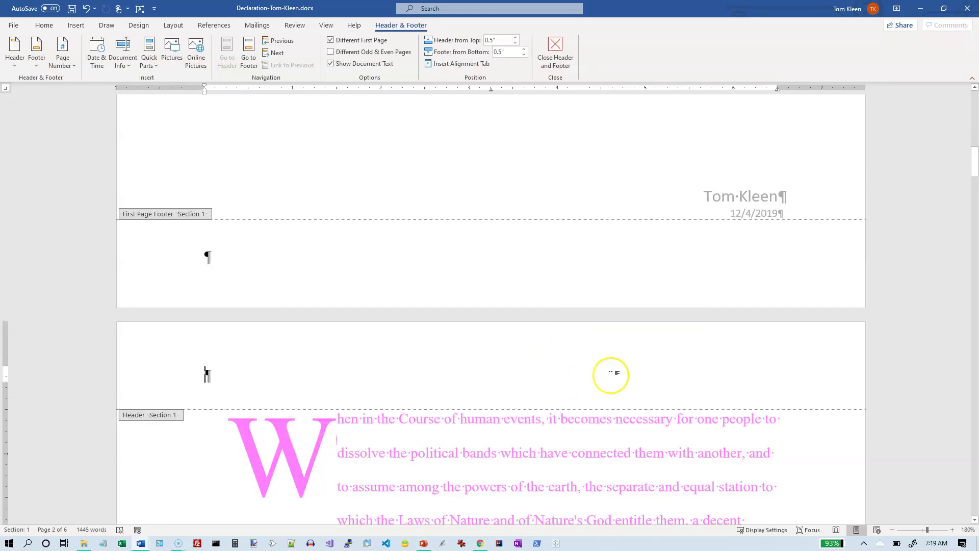
double_click(616, 373)
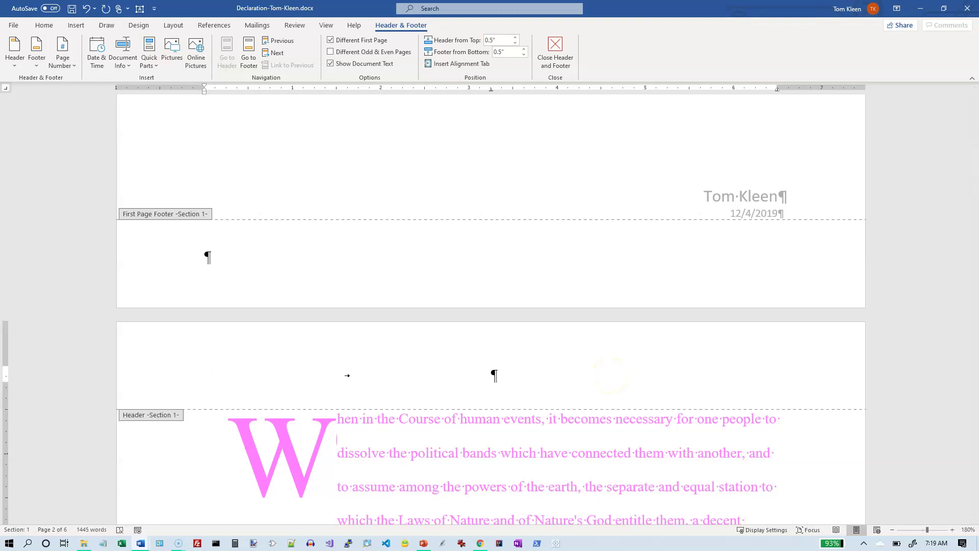
key("Tab")
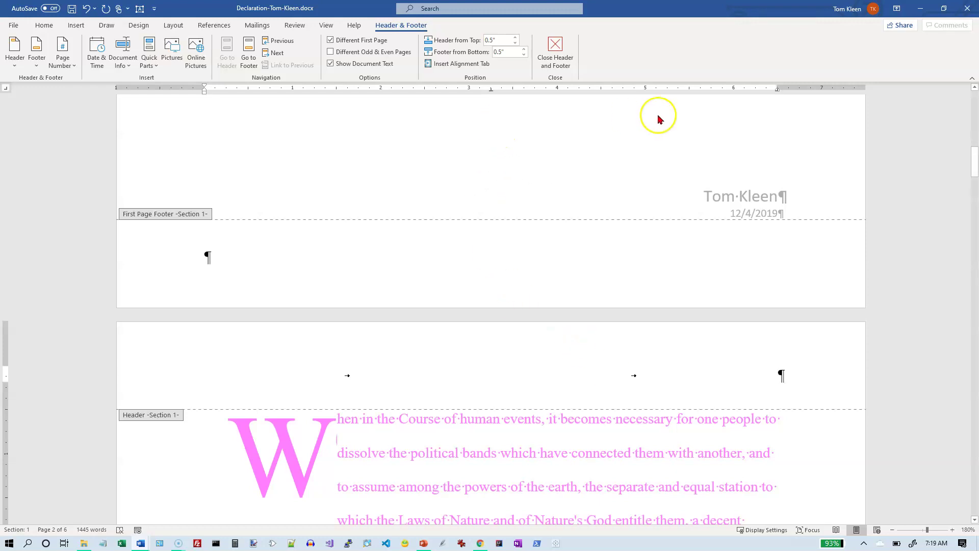
type("T")
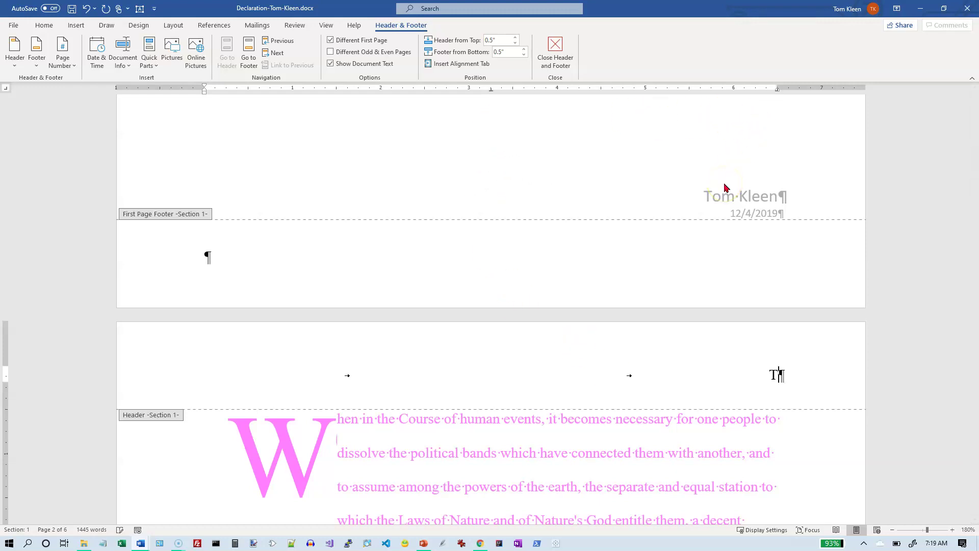
type("om Kleen")
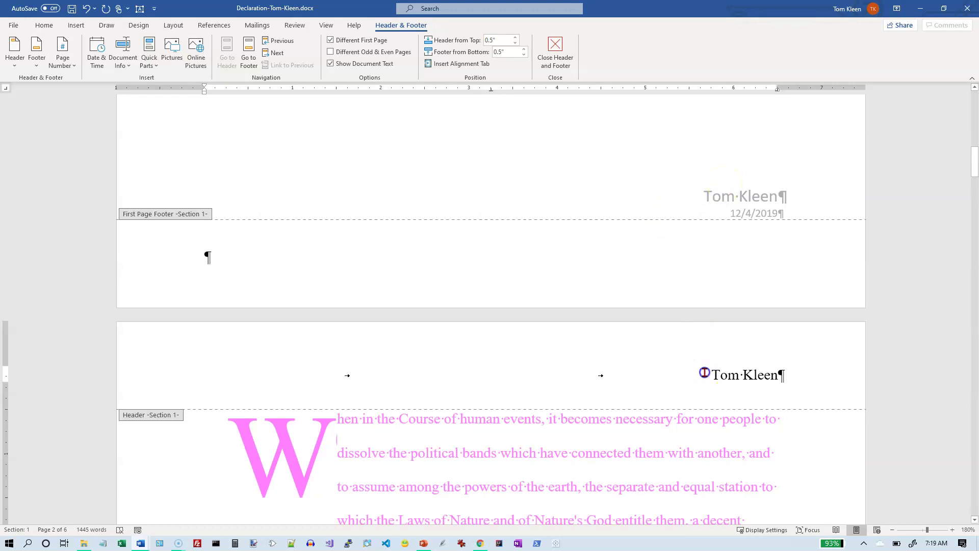
Step: Format the header name in 10-point Verdana
left_click_drag(703, 372, 807, 382)
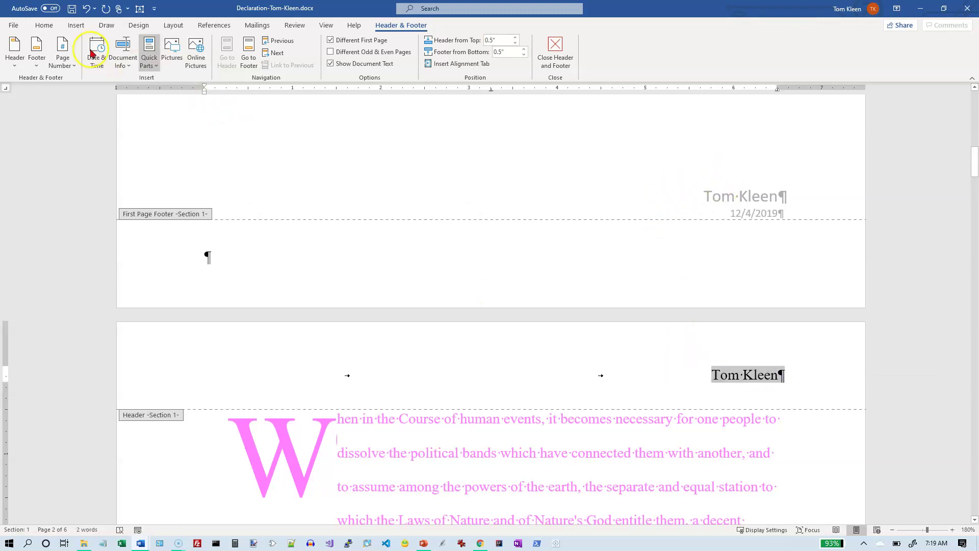
left_click(46, 25)
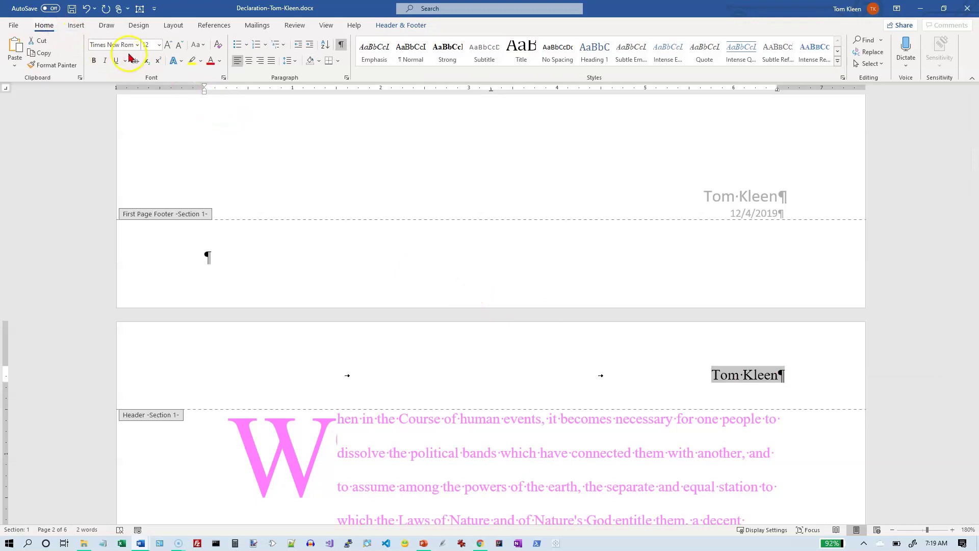
left_click(136, 45)
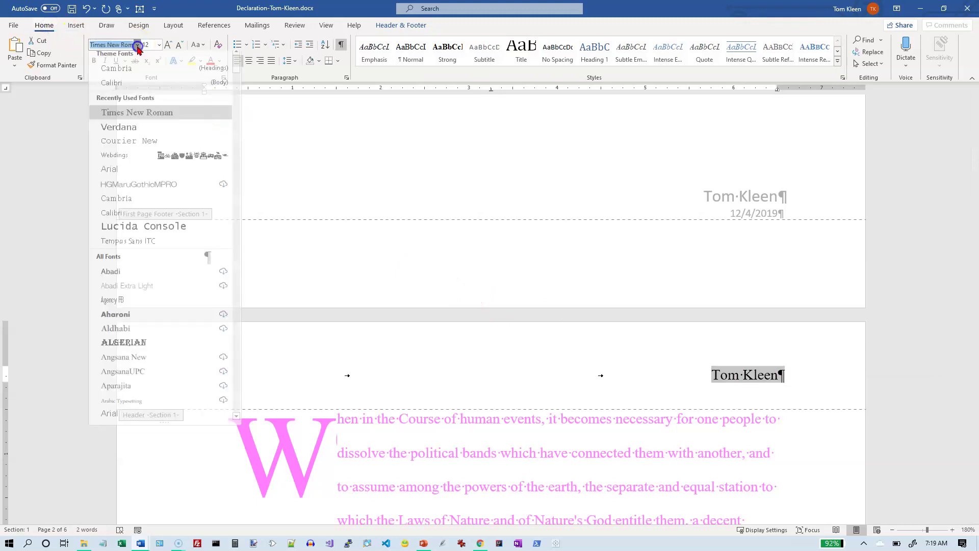
left_click(127, 129)
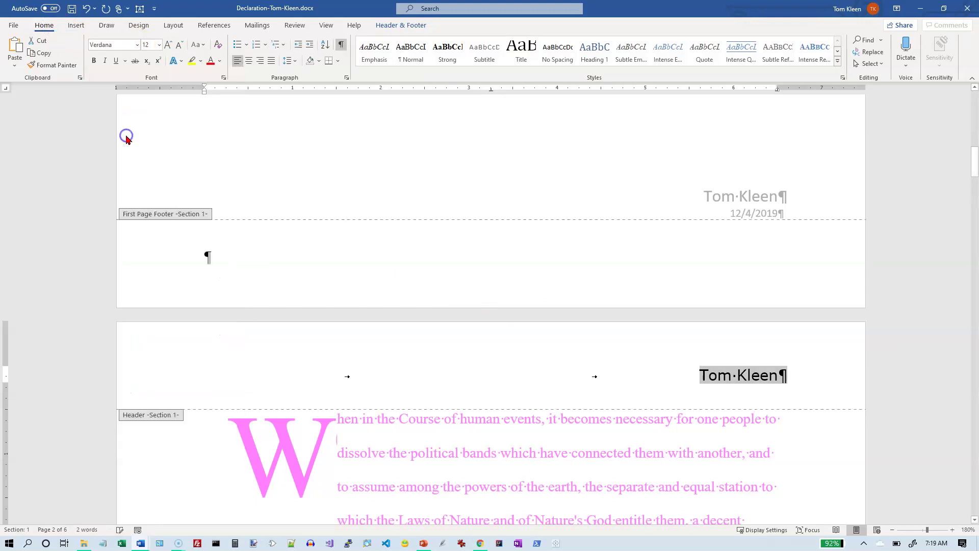
left_click(159, 45)
left_click(150, 81)
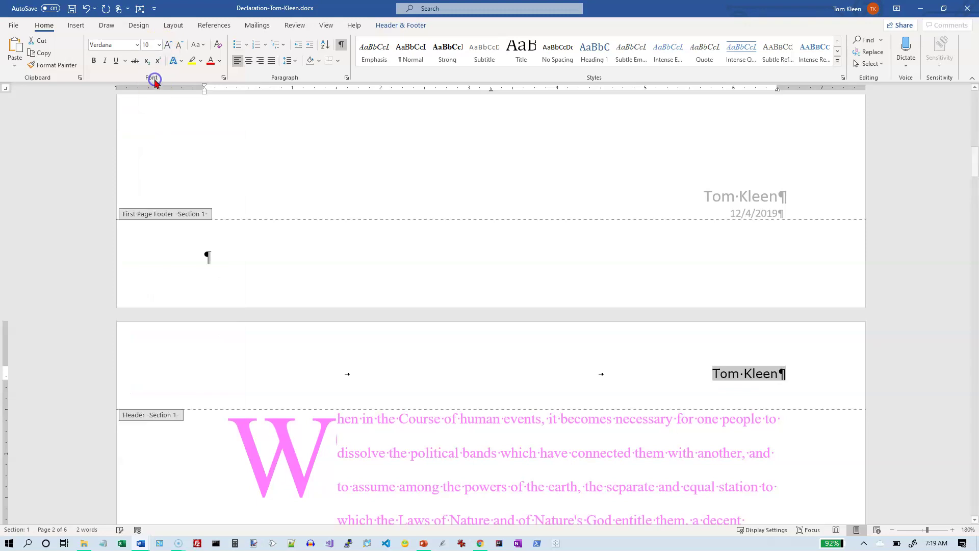
Step: Scroll down to the page 2 footer and place the cursor there
left_click(238, 166)
left_click(327, 250)
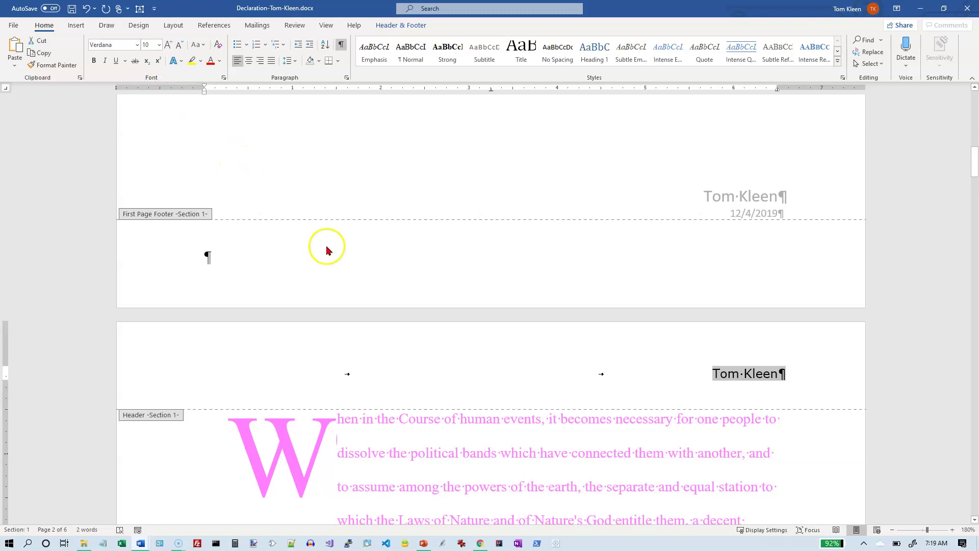
scroll(326, 250, "down", 8)
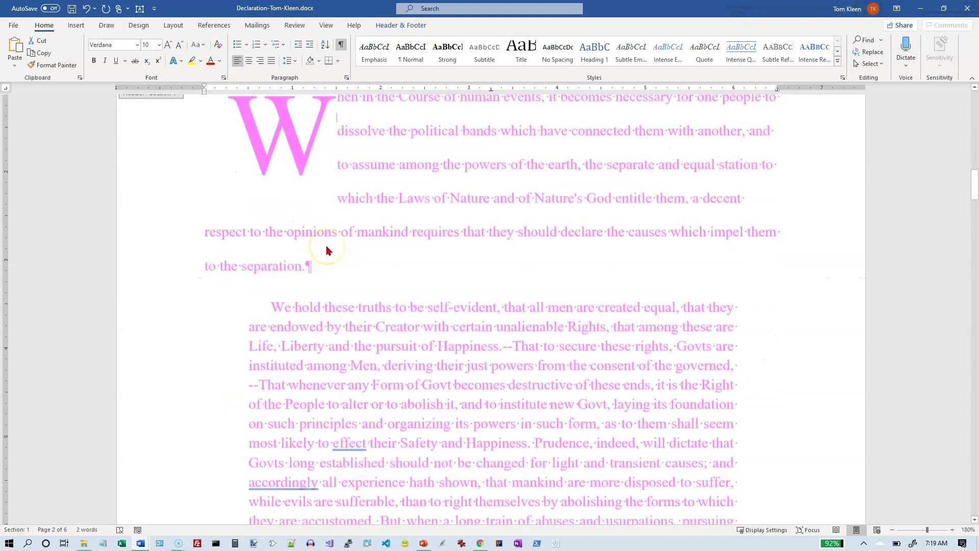
scroll(327, 250, "down", 8)
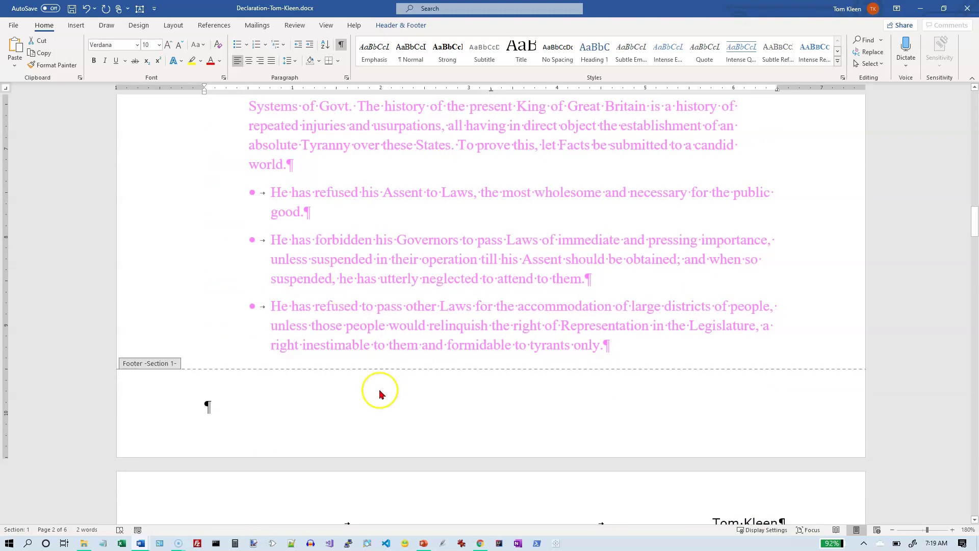
left_click(328, 411)
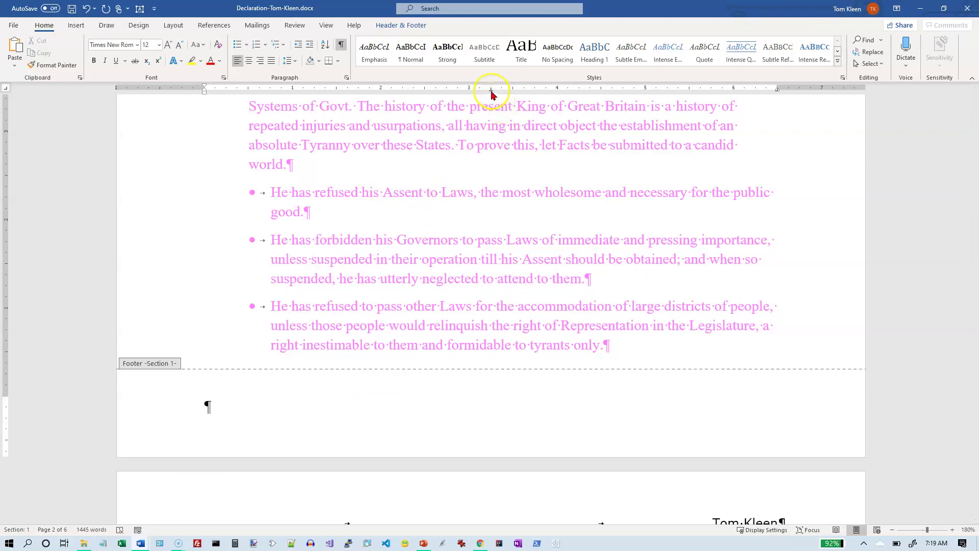
Step: Insert a Plain Number page number at the footer's centre tab stop
left_click(466, 372)
key("Tab")
left_click(413, 27)
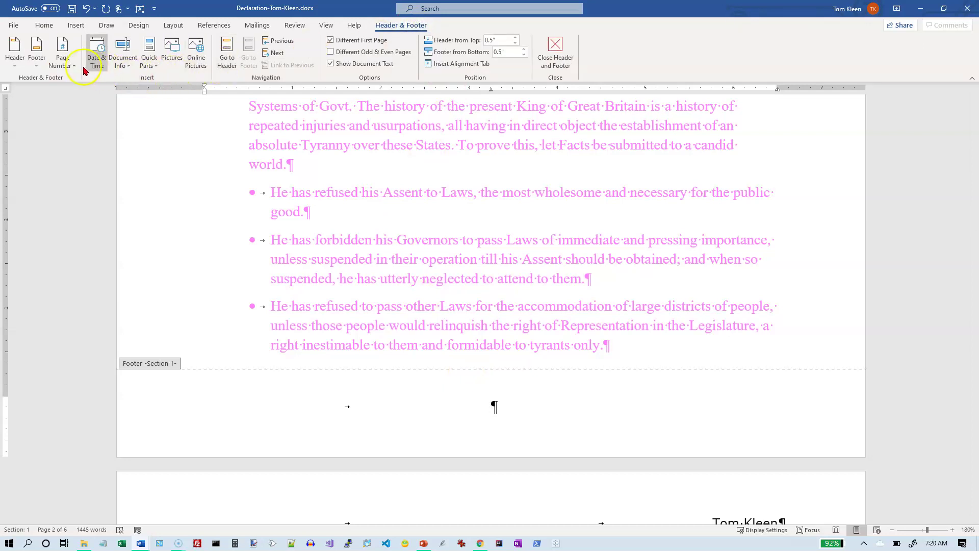
left_click(65, 62)
mouse_move(89, 126)
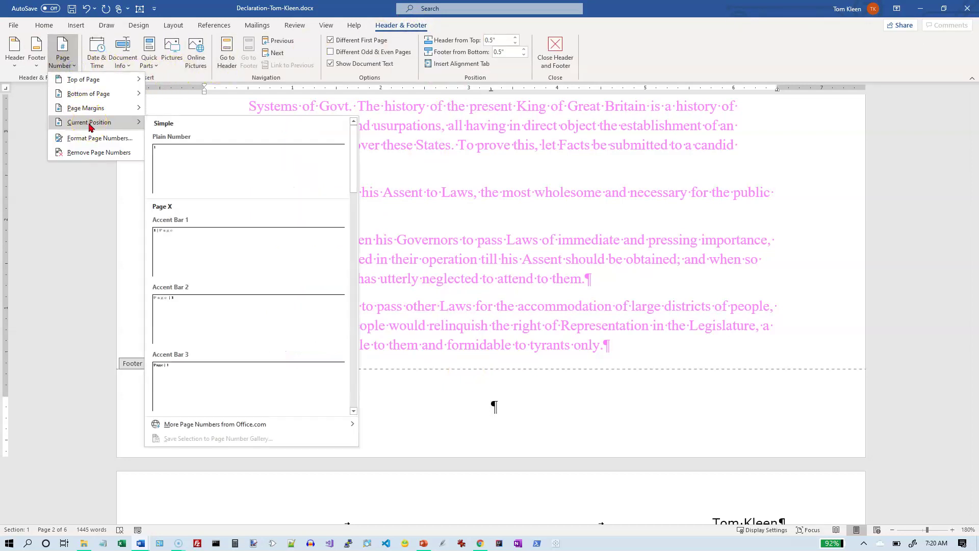
left_click(191, 171)
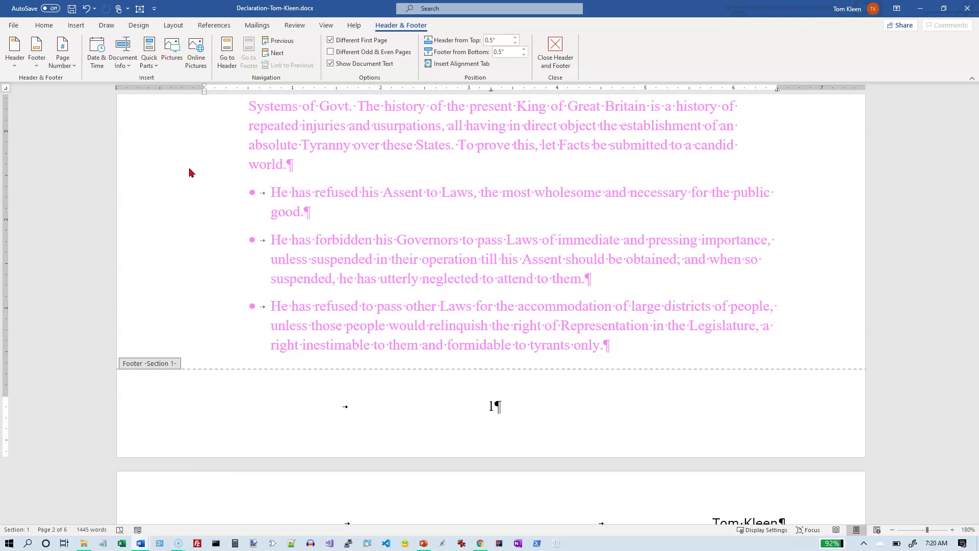
Step: Leave footer editing and return to the opening body paragraph
double_click(309, 196)
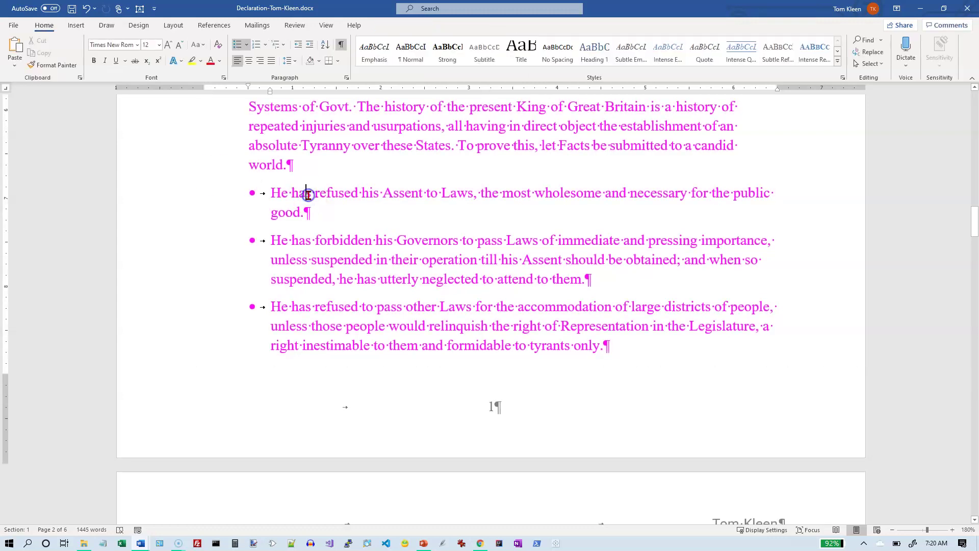
scroll(309, 195, "up", 10)
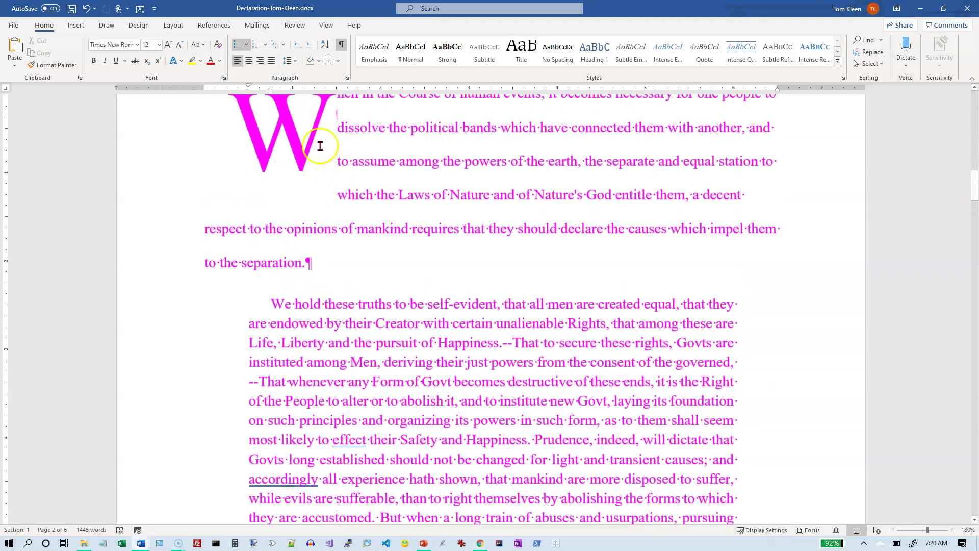
scroll(343, 137, "up", 1)
left_click(340, 154)
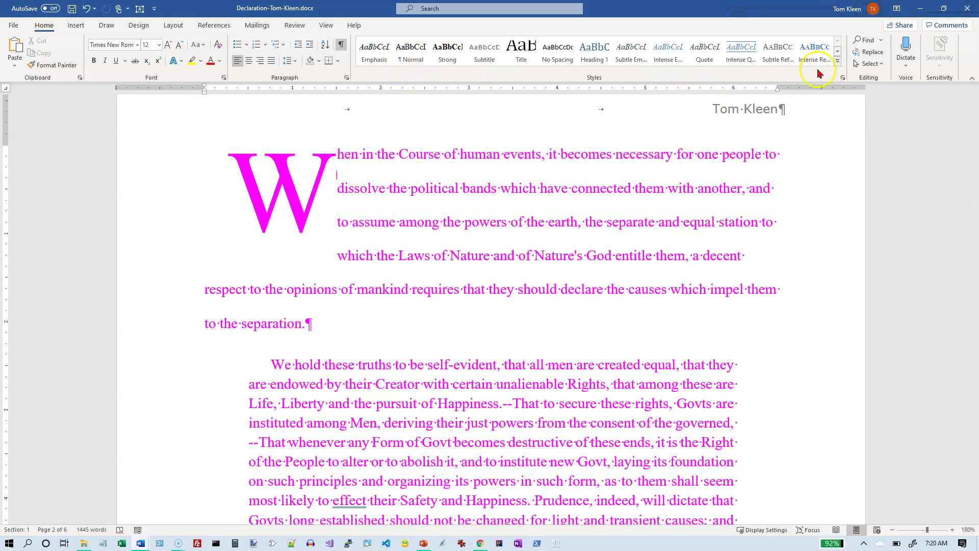
Step: Replace all 9 occurrences of 'govt' with 'government' and close the Replace dialog
left_click(871, 53)
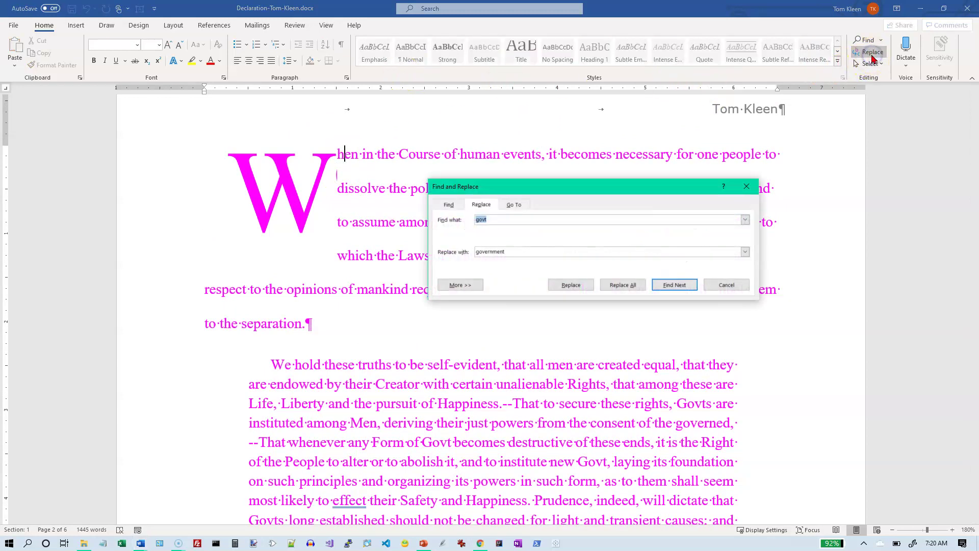
left_click(537, 217)
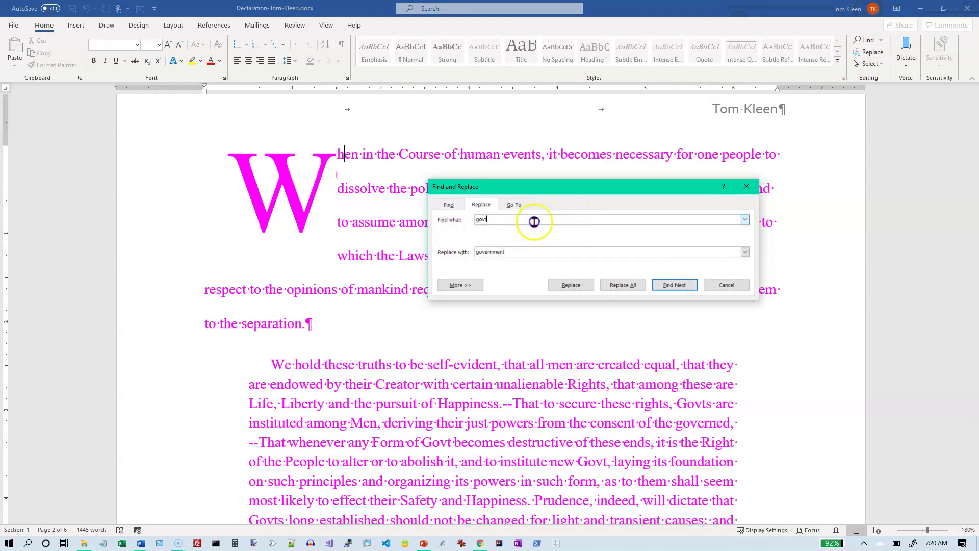
left_click(508, 252)
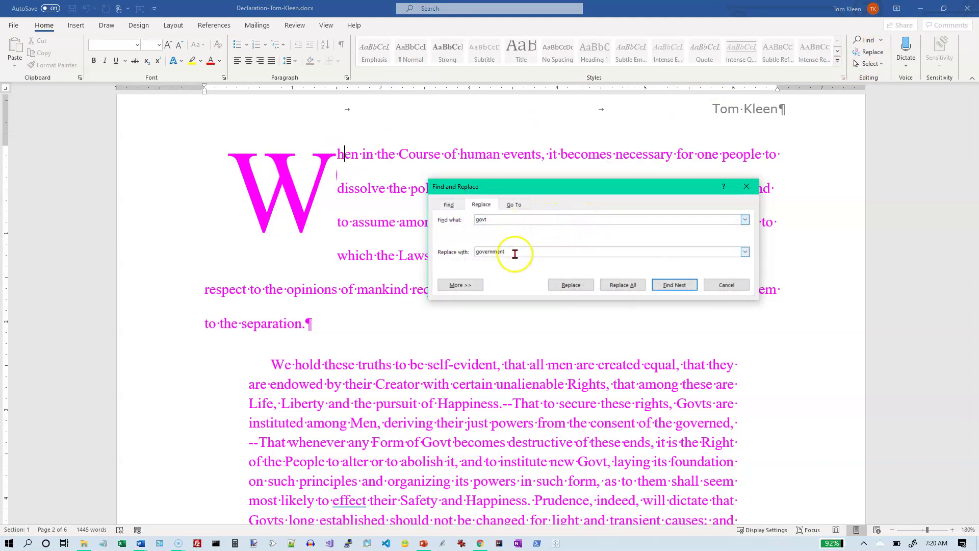
left_click(624, 290)
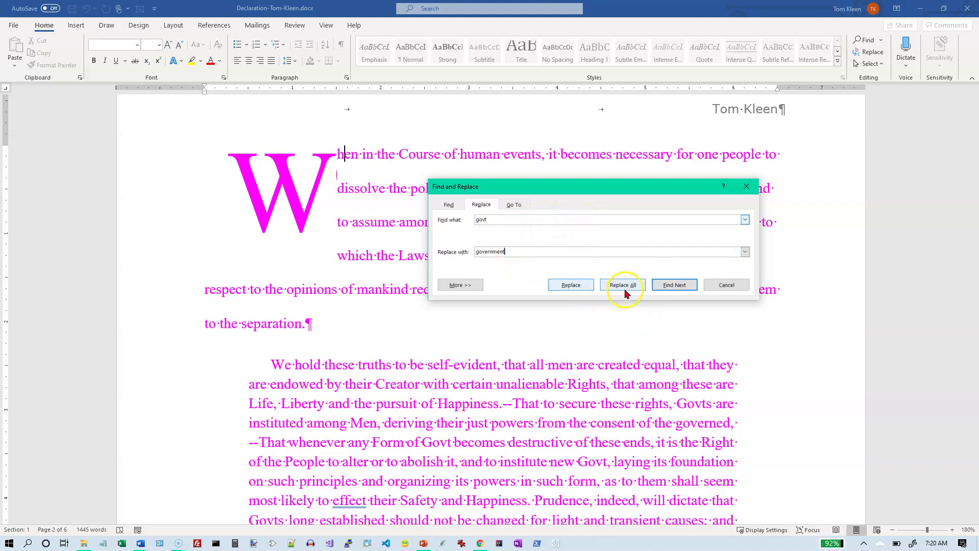
left_click(631, 289)
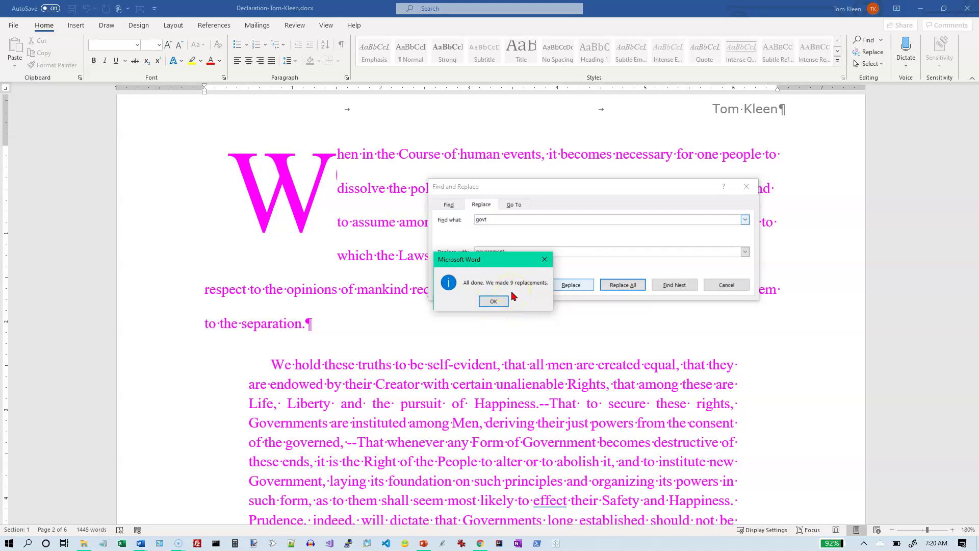
left_click(494, 303)
left_click(727, 285)
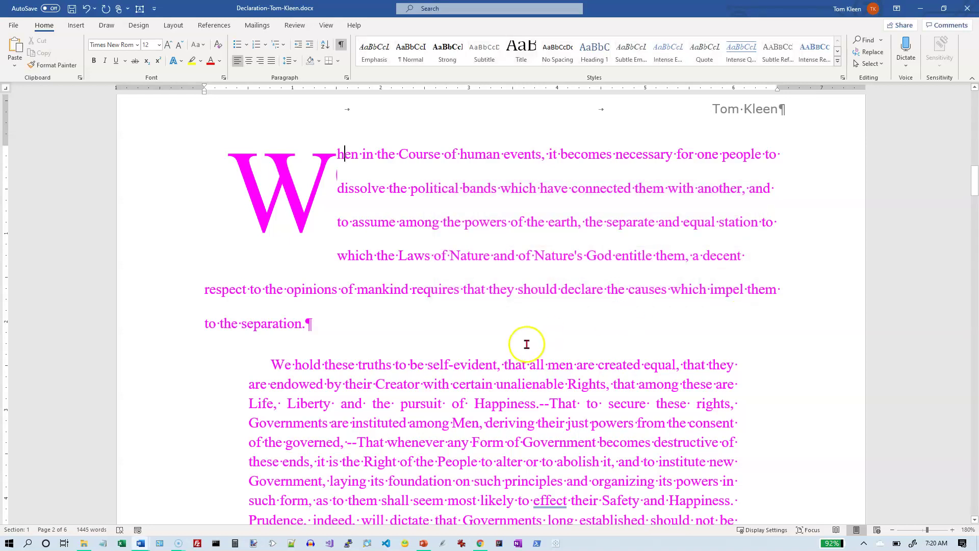
Step: Start a new citation source at the end of 'to the separation.'
left_click(388, 328)
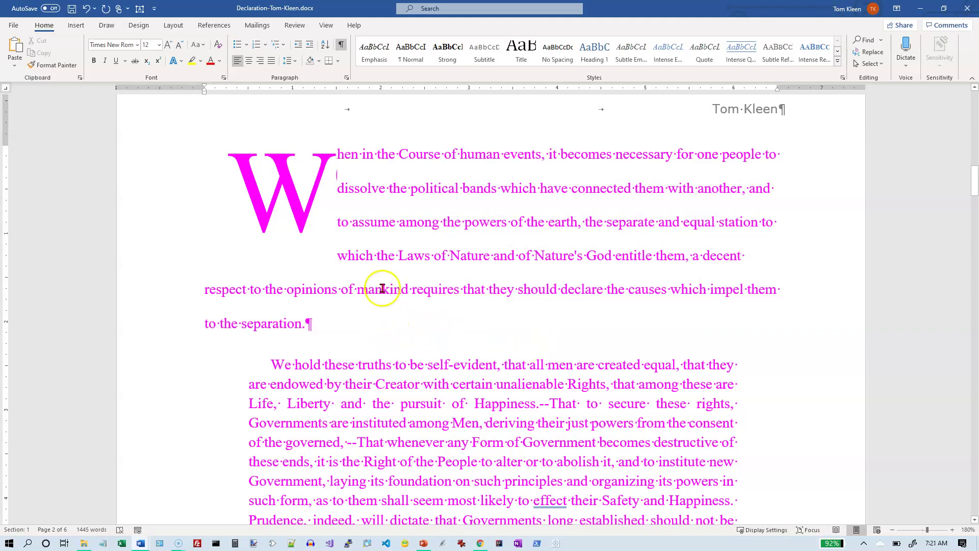
left_click(215, 25)
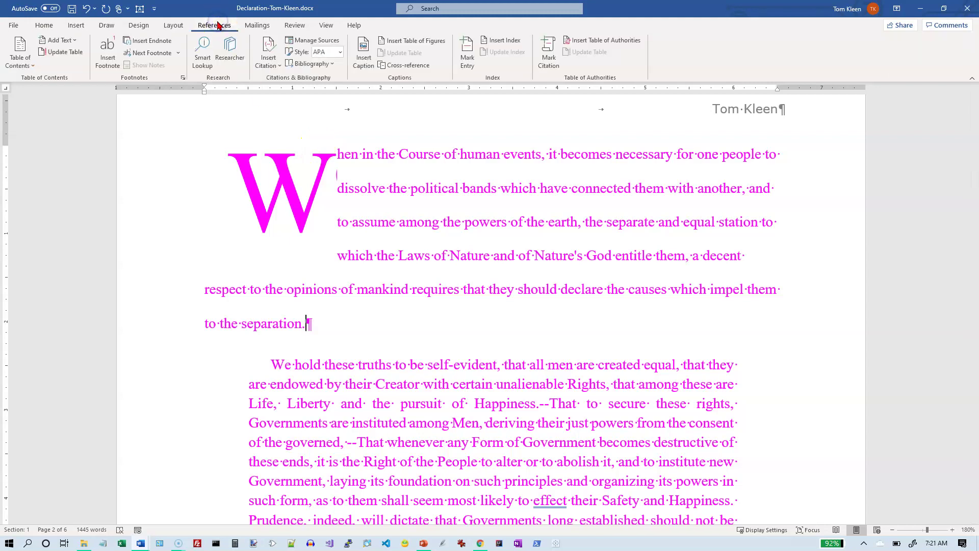
left_click(270, 67)
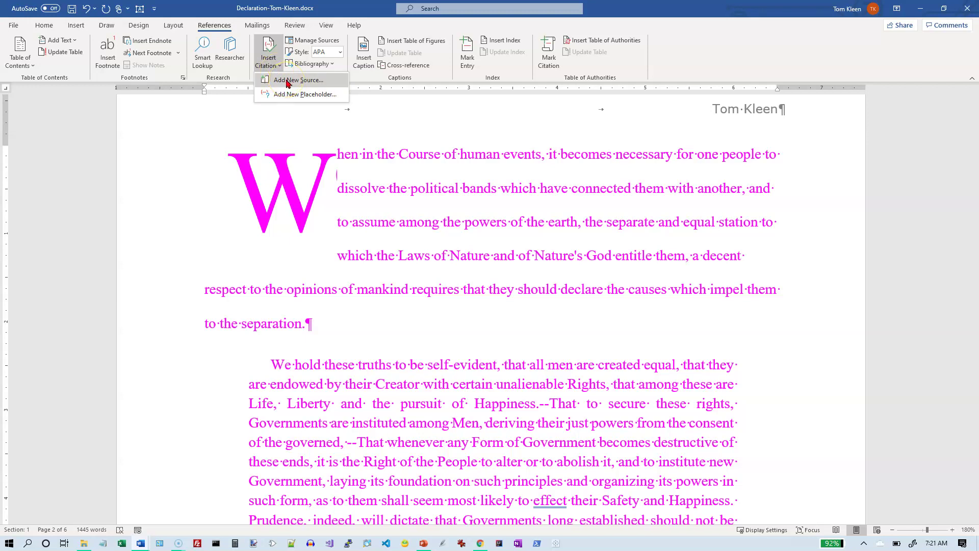
left_click(288, 80)
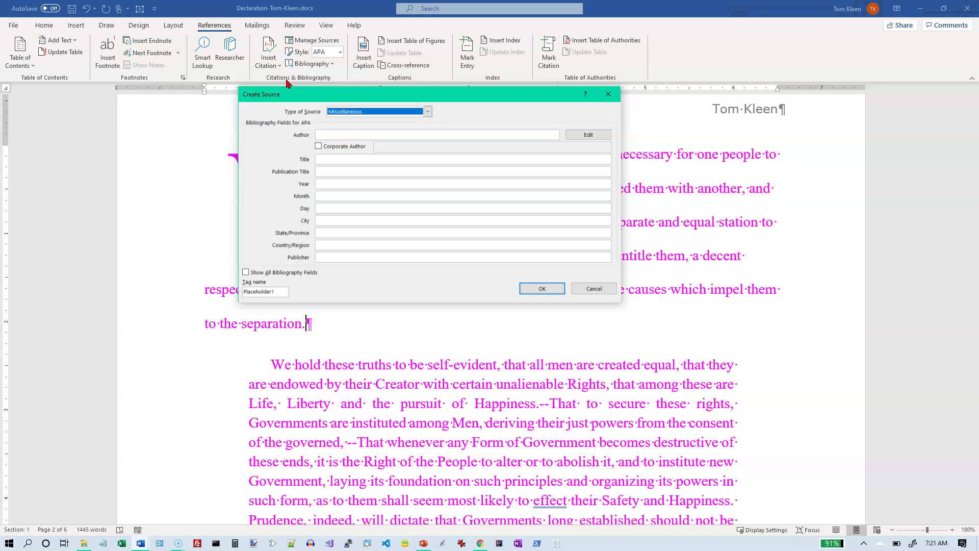
Step: Define a Miscellaneous source: Jefferson, Declaration of Independence, 1776, and insert the citation
left_click(427, 111)
left_click(427, 111)
left_click(383, 135)
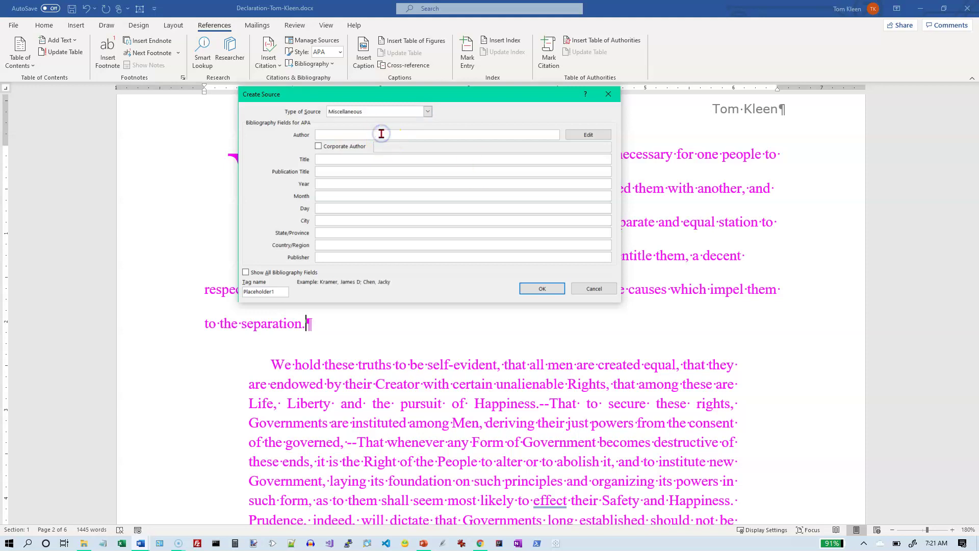
type("Jefferson, Thomas")
left_click(380, 159)
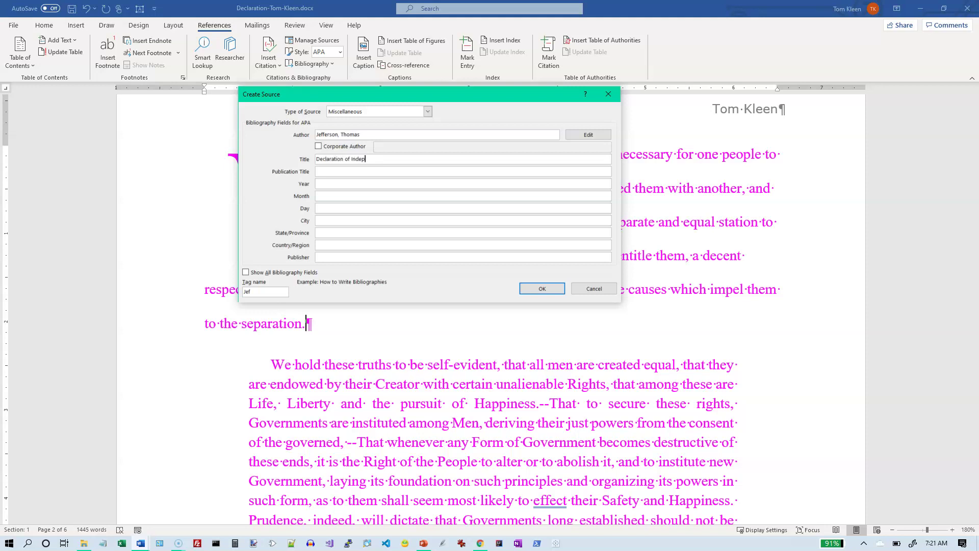
key("Tab")
key("Tab")
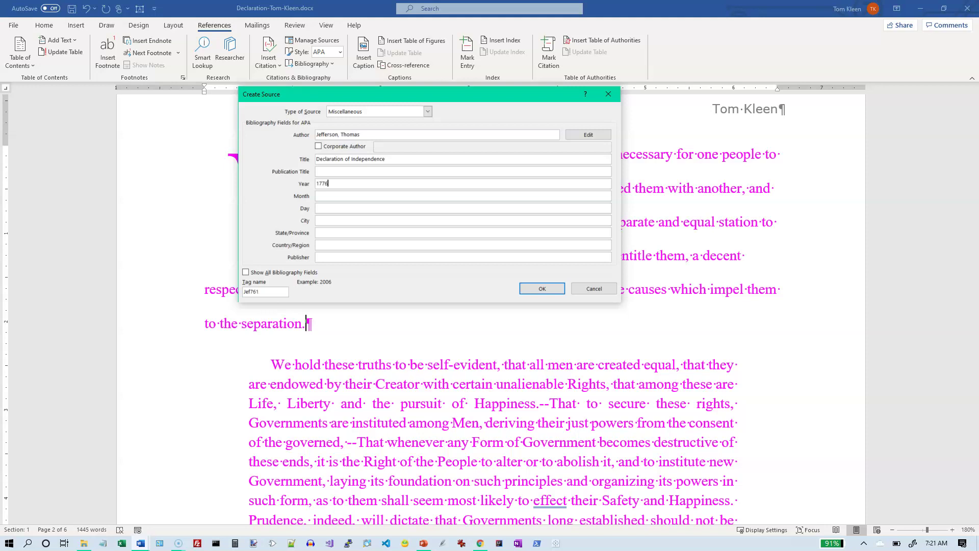
left_click(377, 219)
left_click(542, 289)
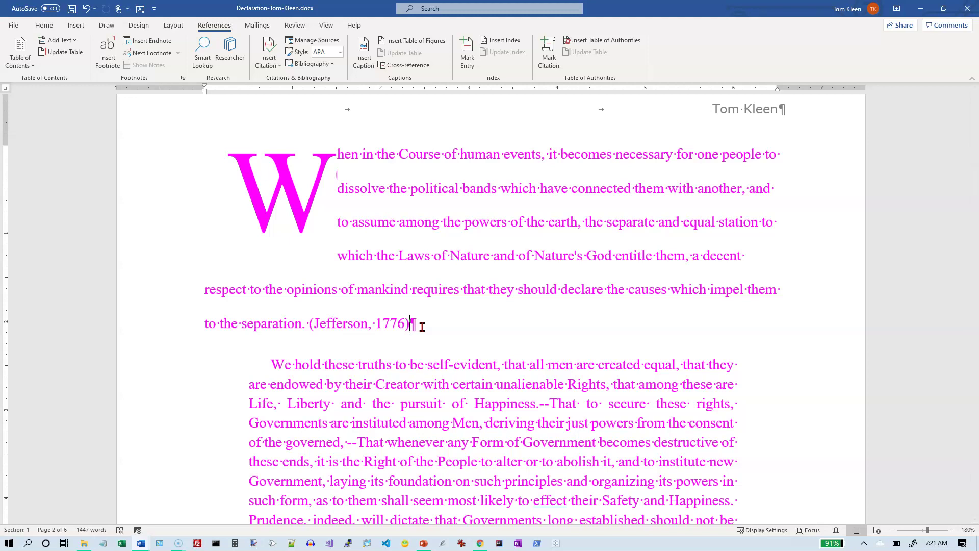
Step: Insert a Works Cited bibliography in the empty closing paragraph
left_click(973, 384)
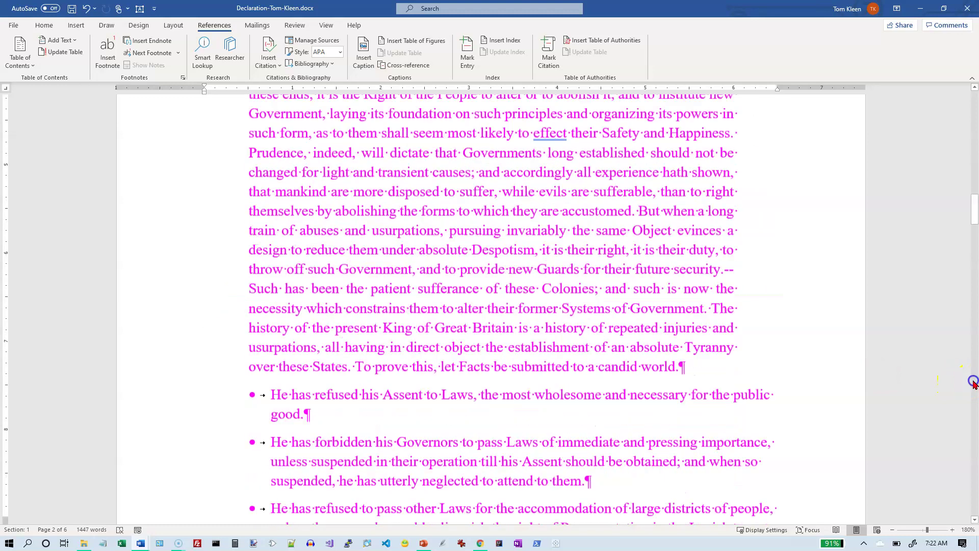
left_click(973, 384)
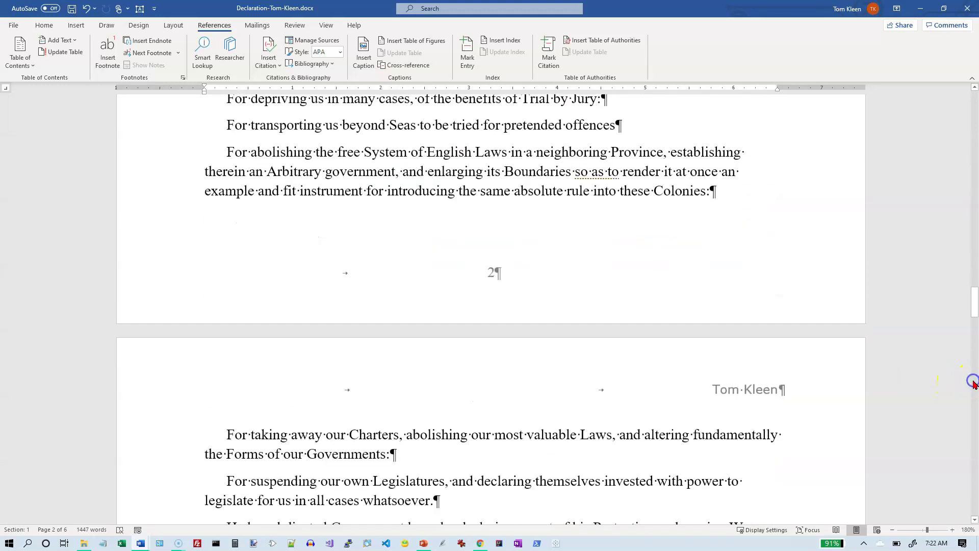
left_click(972, 383)
left_click(973, 383)
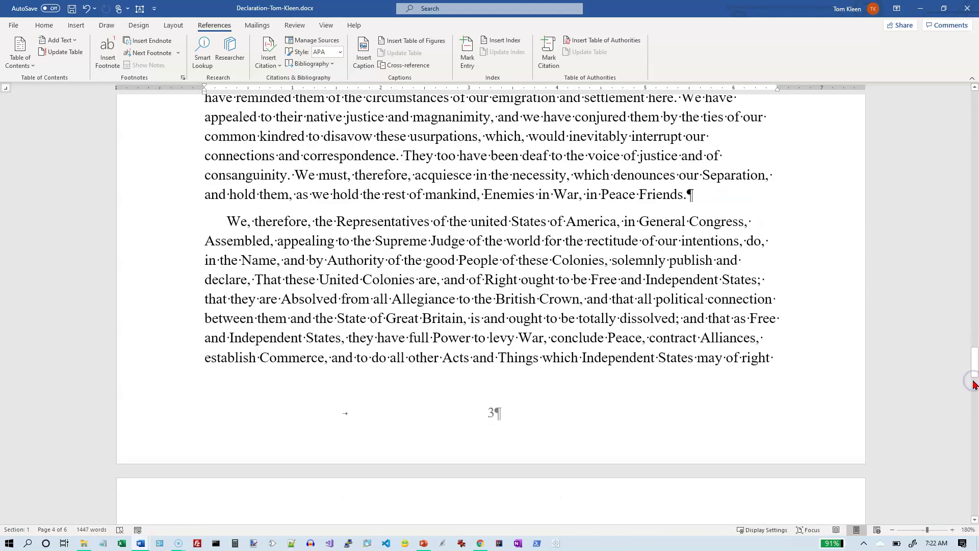
left_click(973, 383)
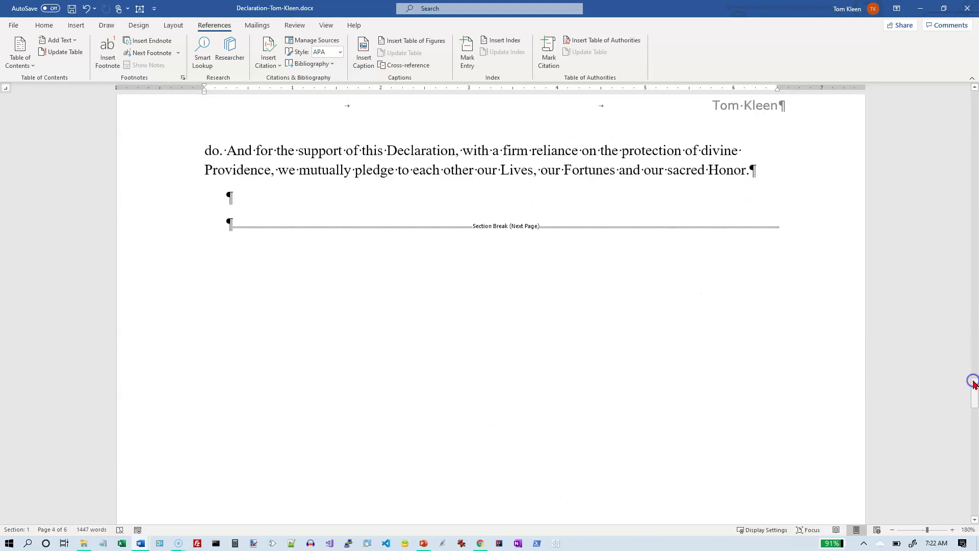
left_click(265, 197)
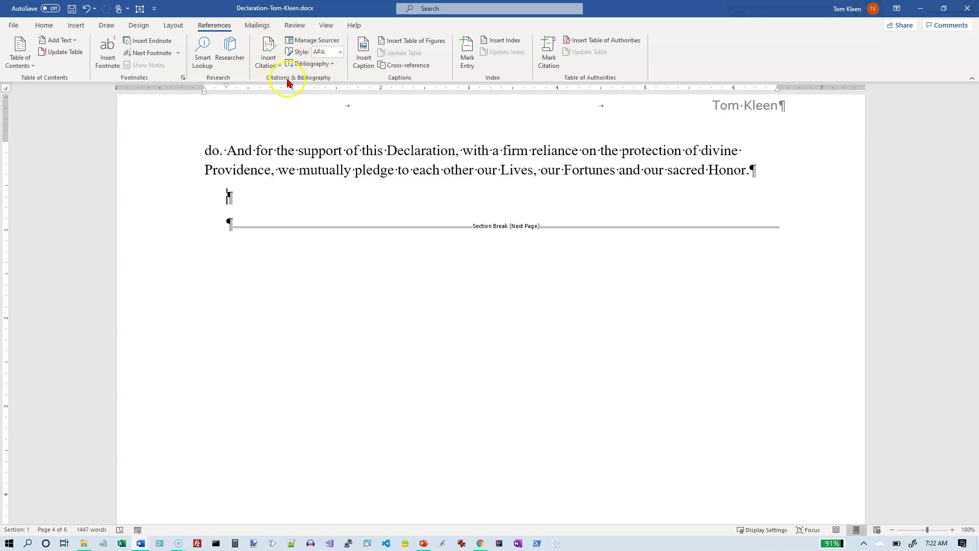
left_click(327, 64)
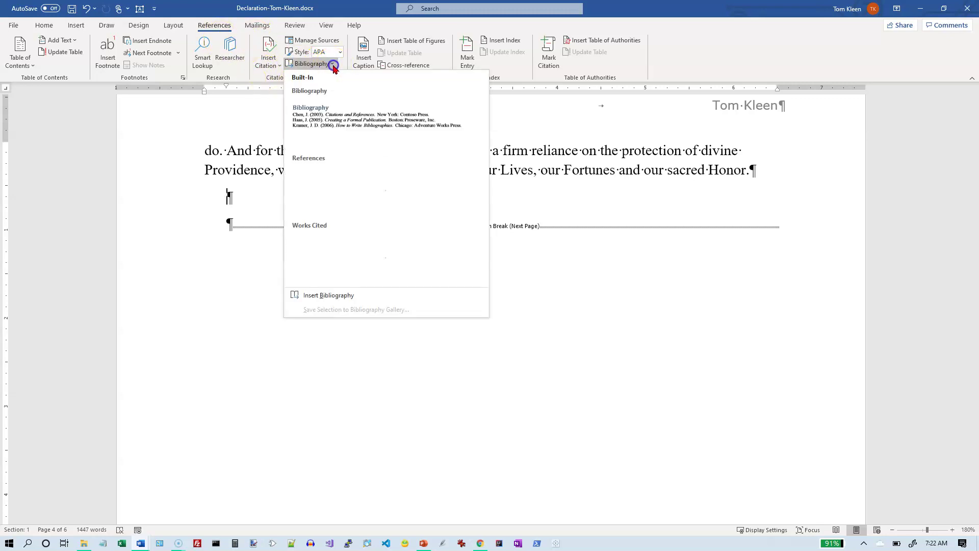
left_click(325, 240)
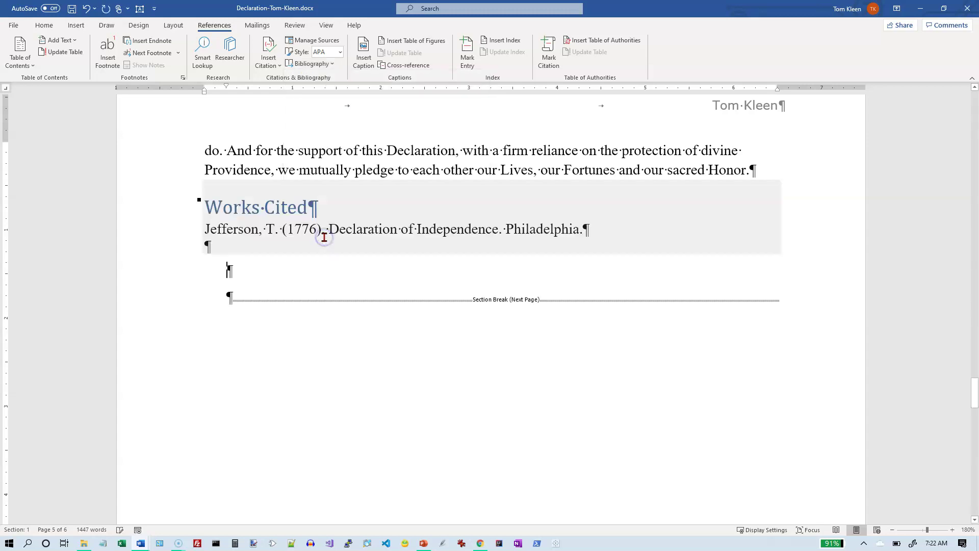
Step: Add parentheses in the Jefferson Works Cited entry, then scroll down to section 2
left_click(284, 228)
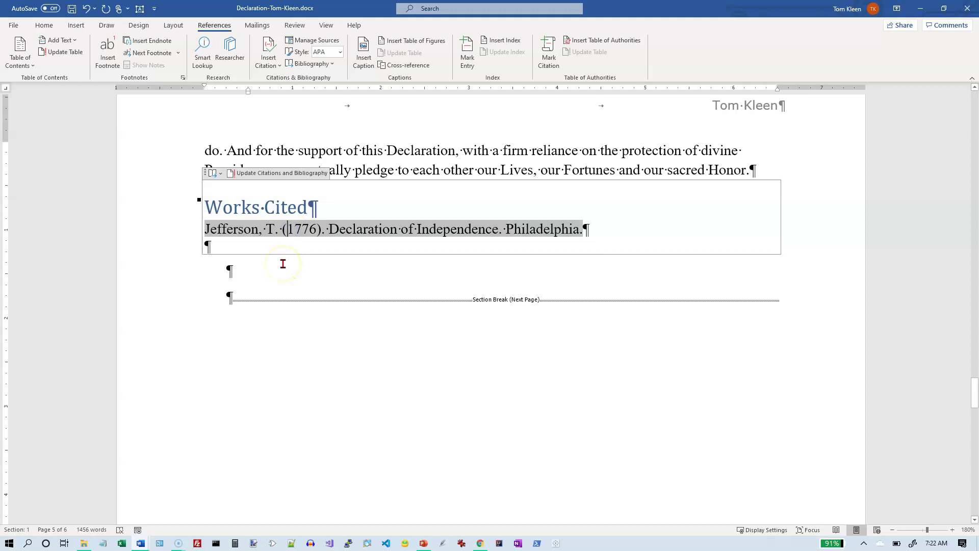
type("(")
type(")")
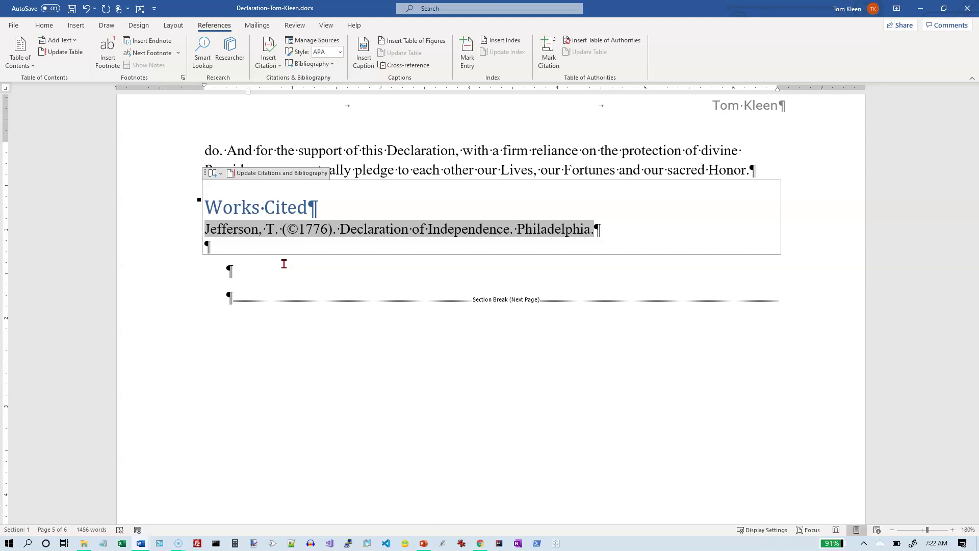
left_click(403, 209)
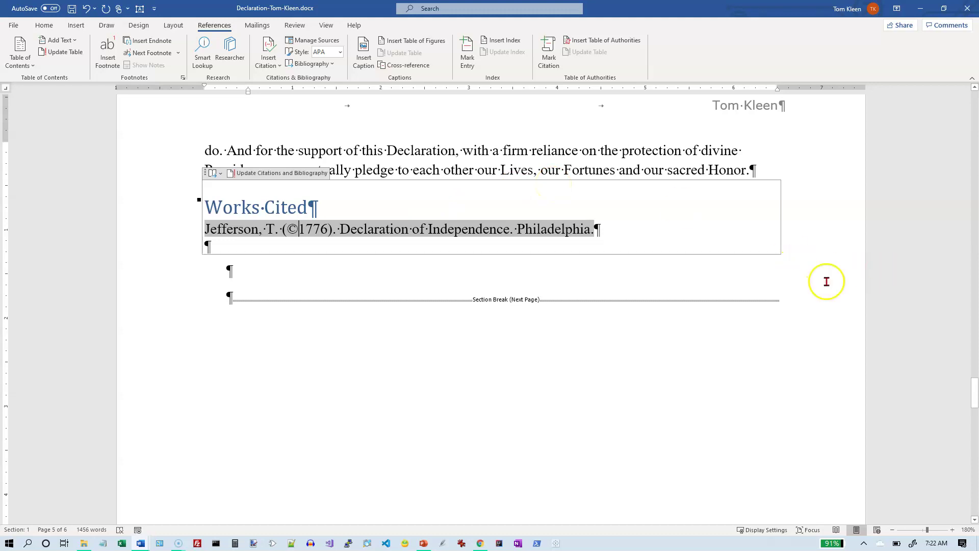
left_click_drag(975, 393, 970, 462)
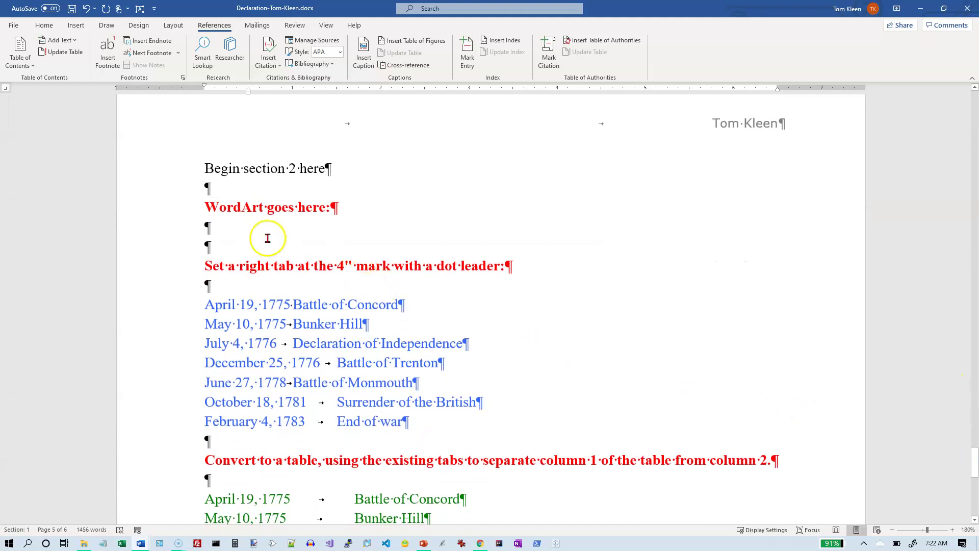
Step: Make 'Begin section 2 here' a Heading 1
left_click(191, 172)
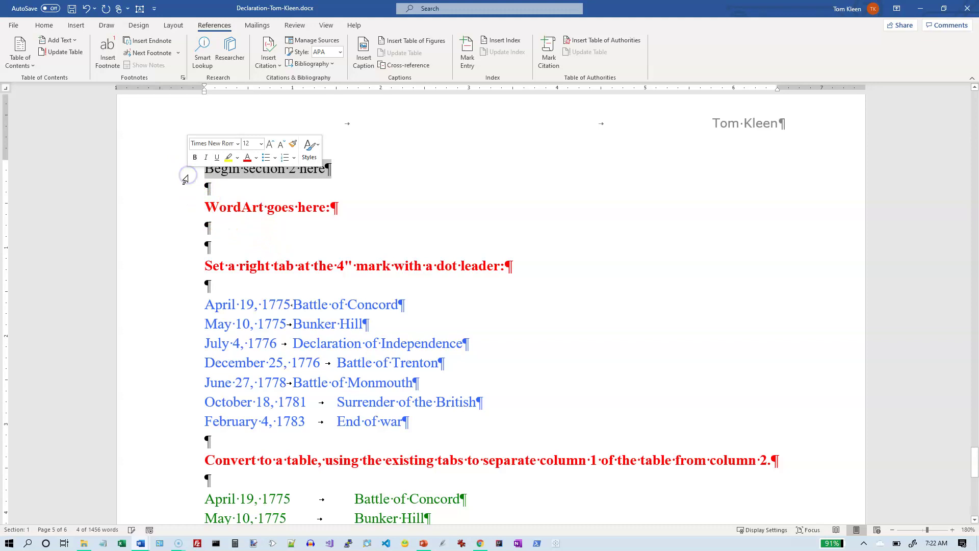
left_click(52, 27)
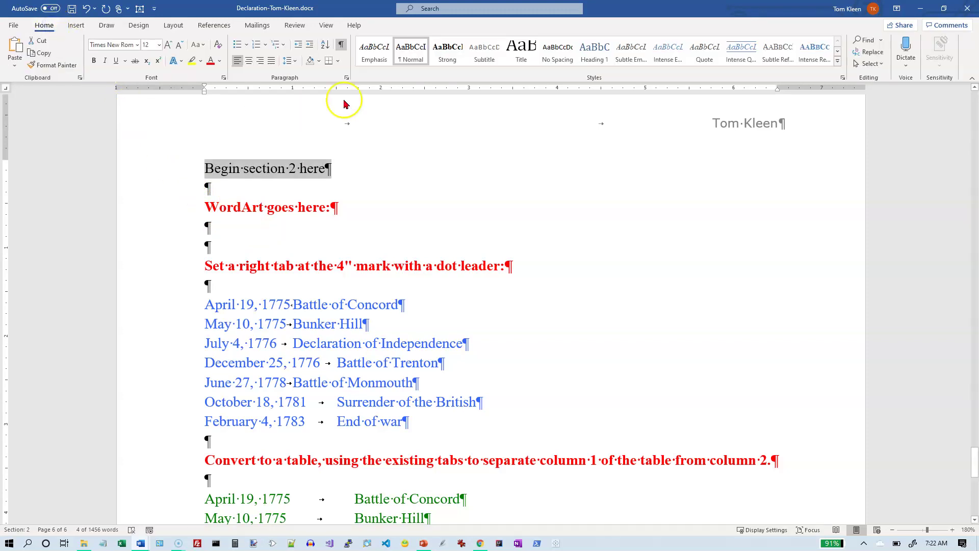
left_click(600, 60)
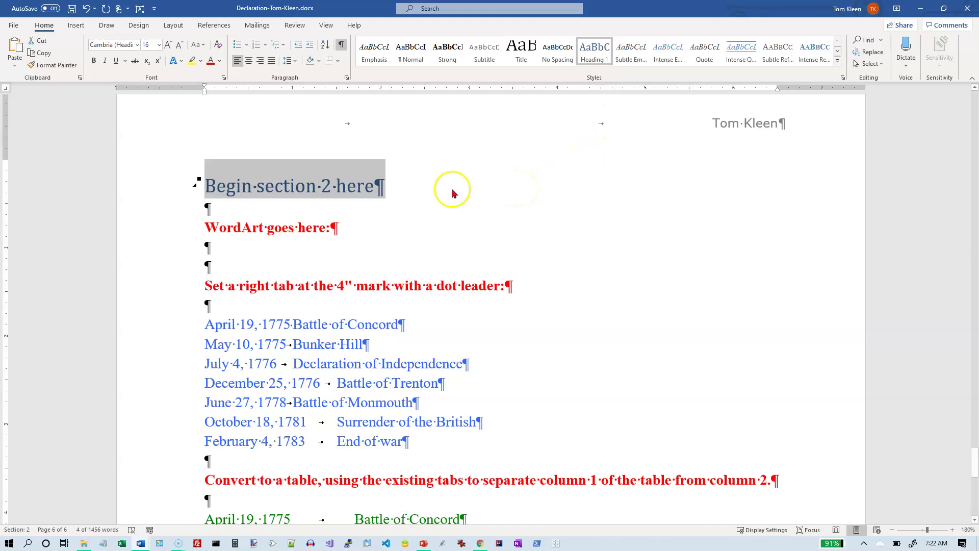
Step: Switch section 2 to Landscape orientation and zoom out slightly
left_click(173, 25)
left_click(51, 65)
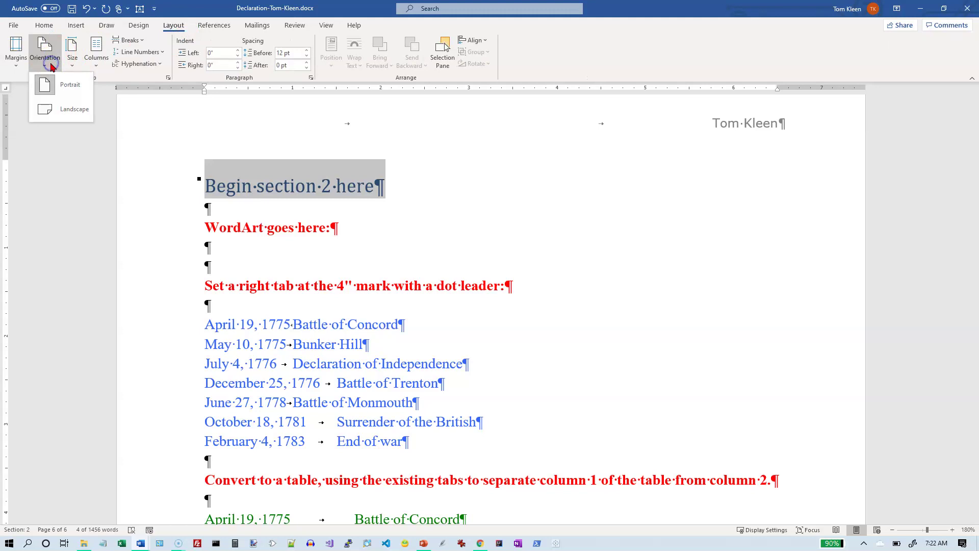
left_click(62, 113)
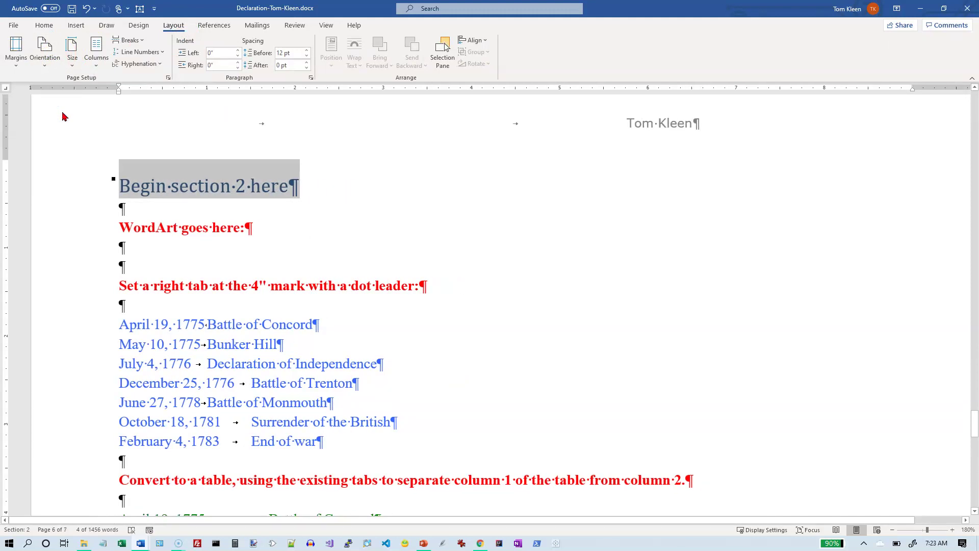
left_click(891, 531)
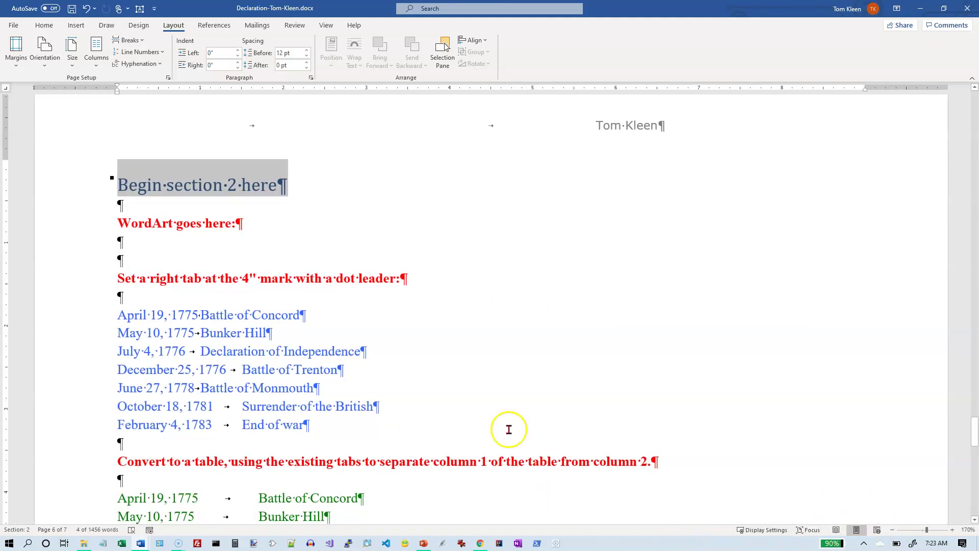
Step: Lay out section 2 in two columns
left_click(244, 315)
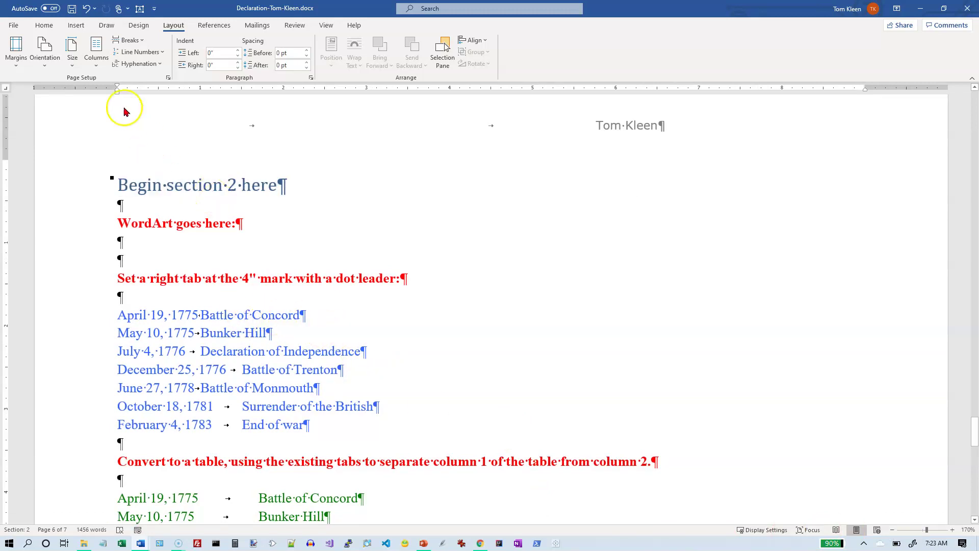
left_click(96, 53)
left_click(112, 110)
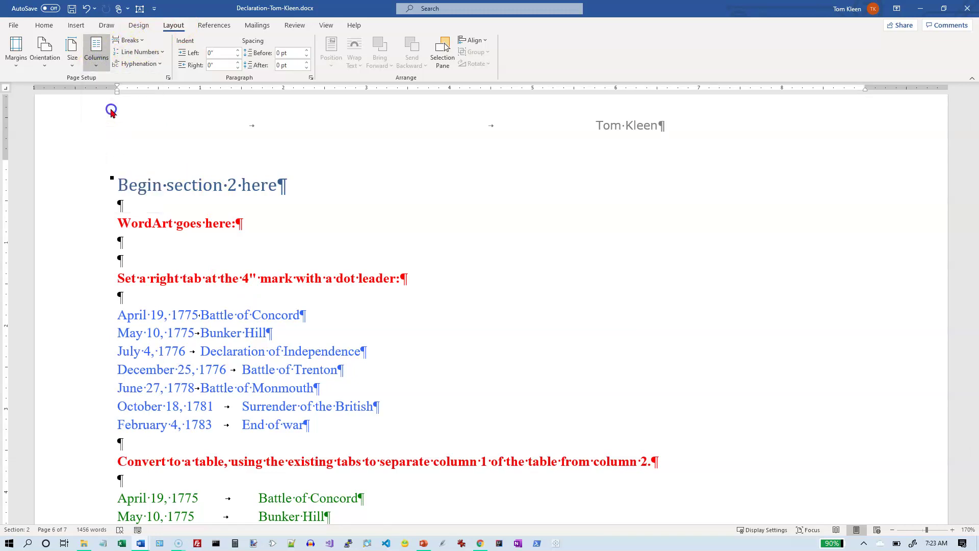
Step: Turn on the Line between option for section 2's two equal columns
left_click(98, 71)
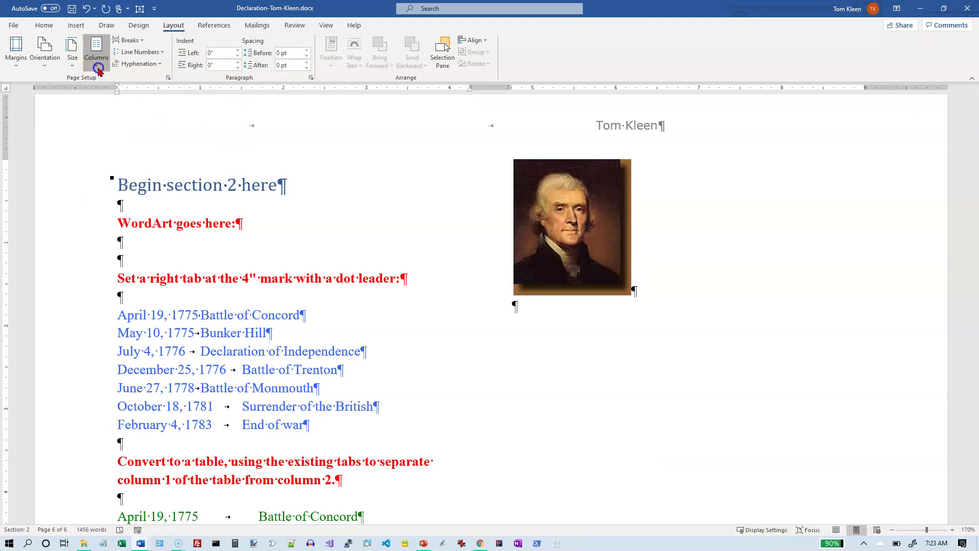
left_click(109, 206)
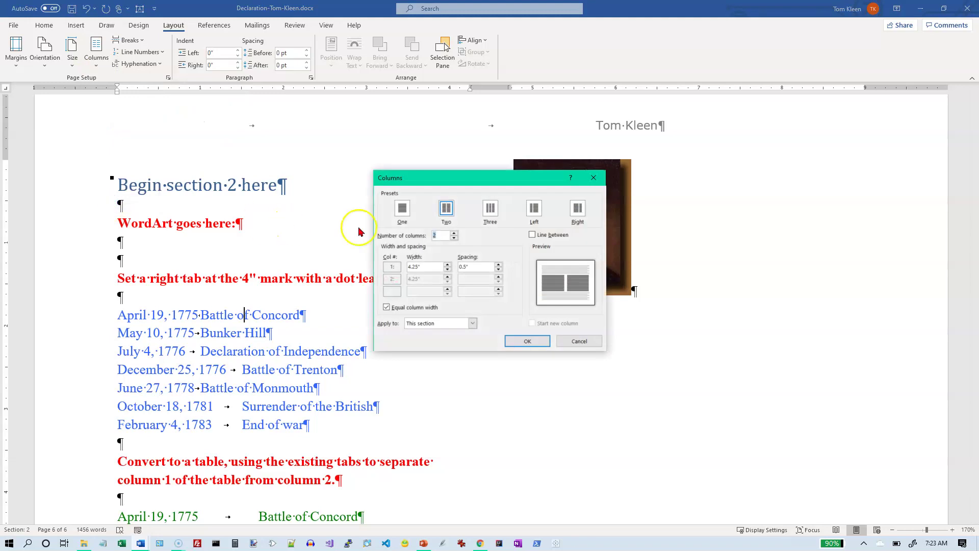
left_click(533, 236)
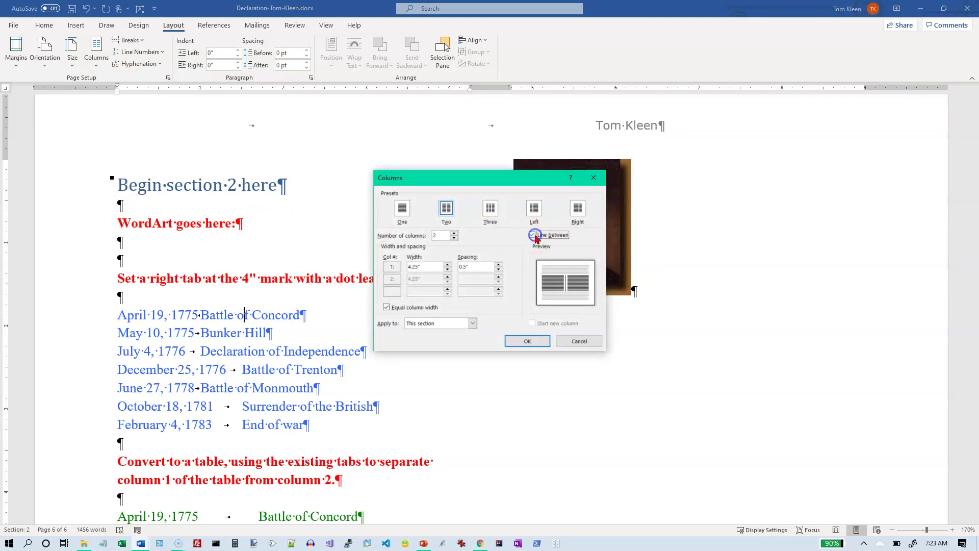
left_click(528, 340)
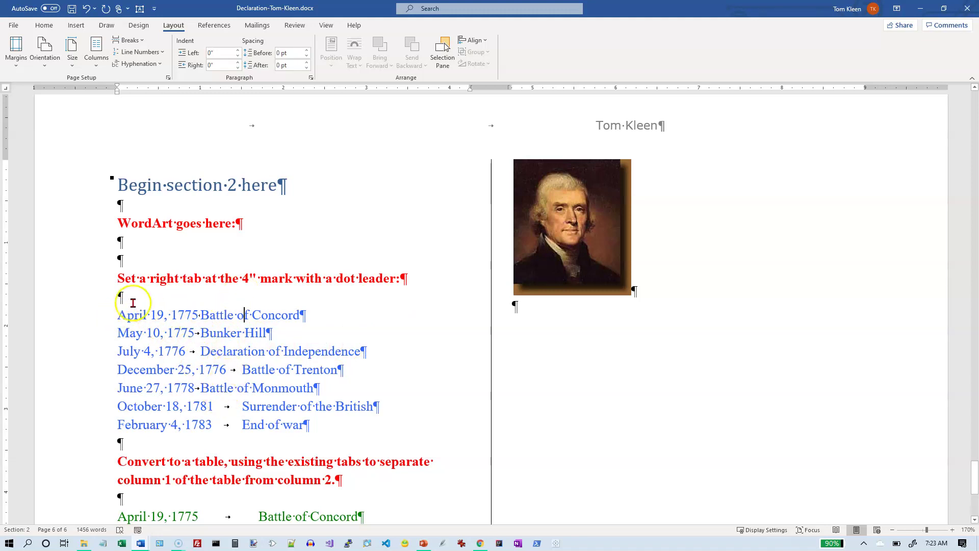
Step: Set a right-aligned tab stop at 4" for the seven blue battle-date lines
left_click_drag(116, 314, 332, 421)
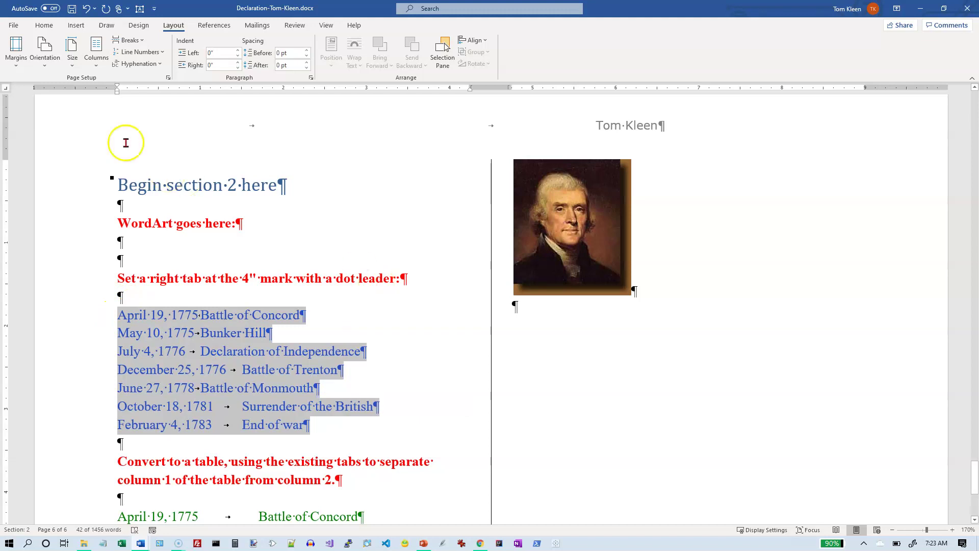
left_click(8, 91)
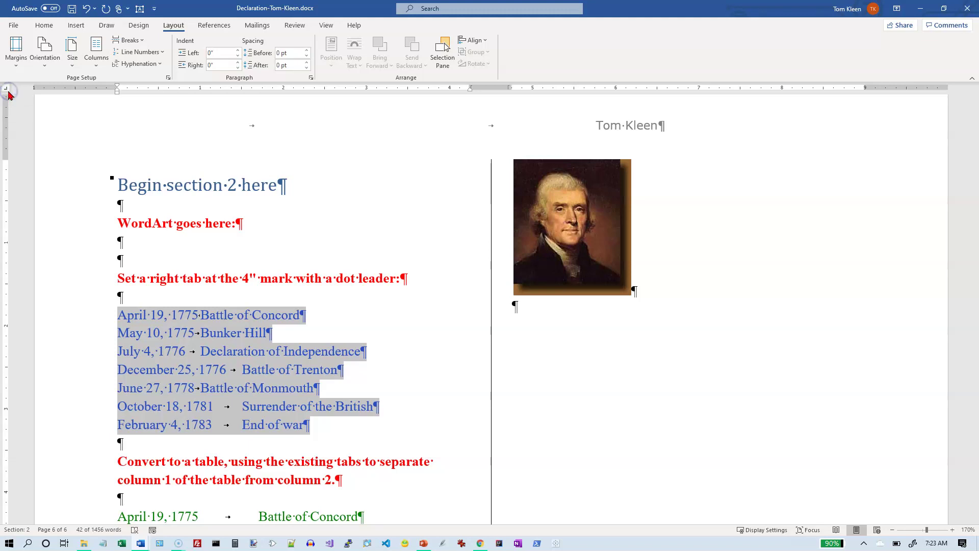
left_click(450, 91)
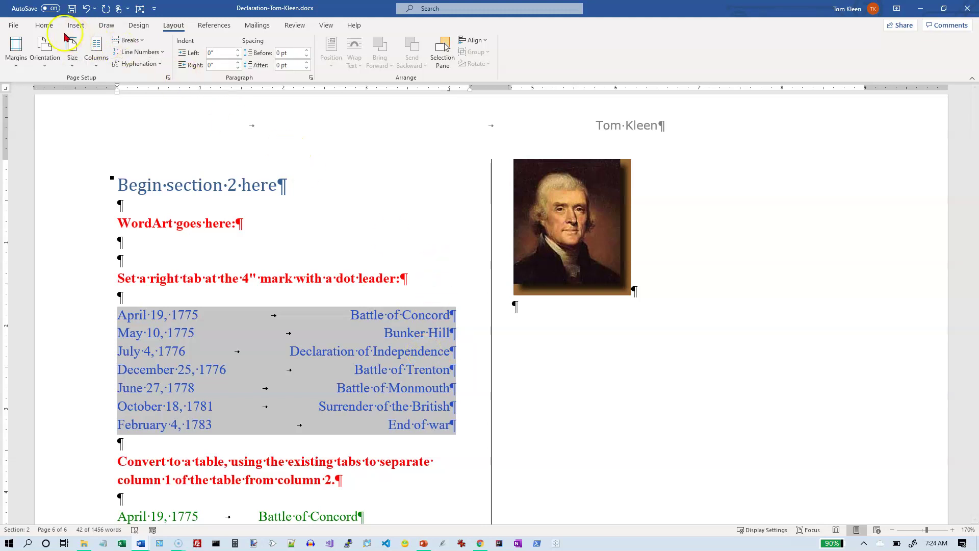
left_click(44, 25)
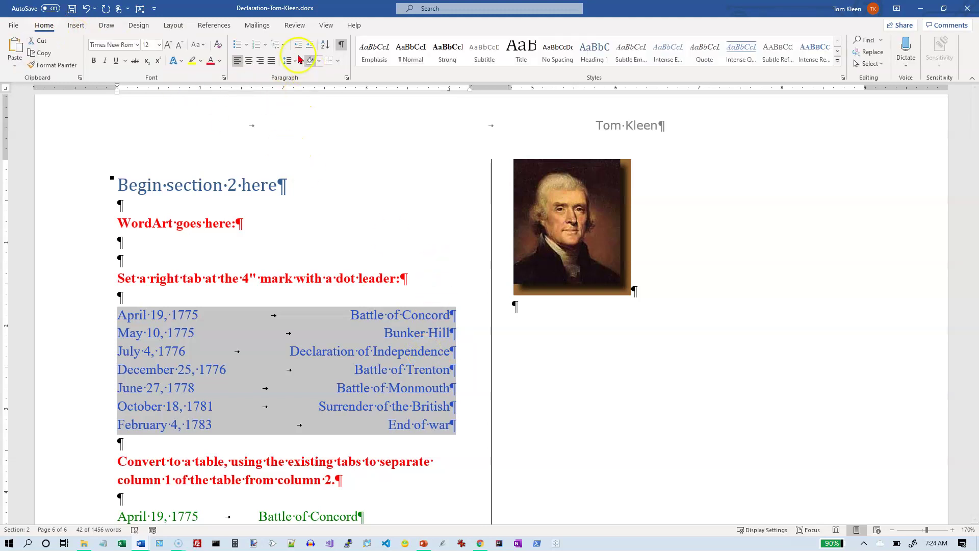
Step: Give the 4" right tab stop a dotted leader (style 2) in the blue date lines
left_click(346, 78)
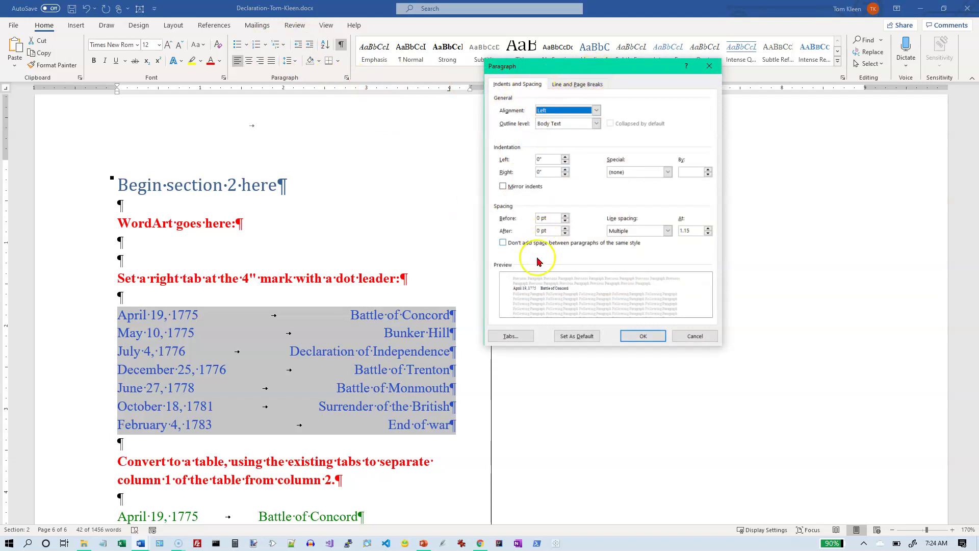
left_click(517, 336)
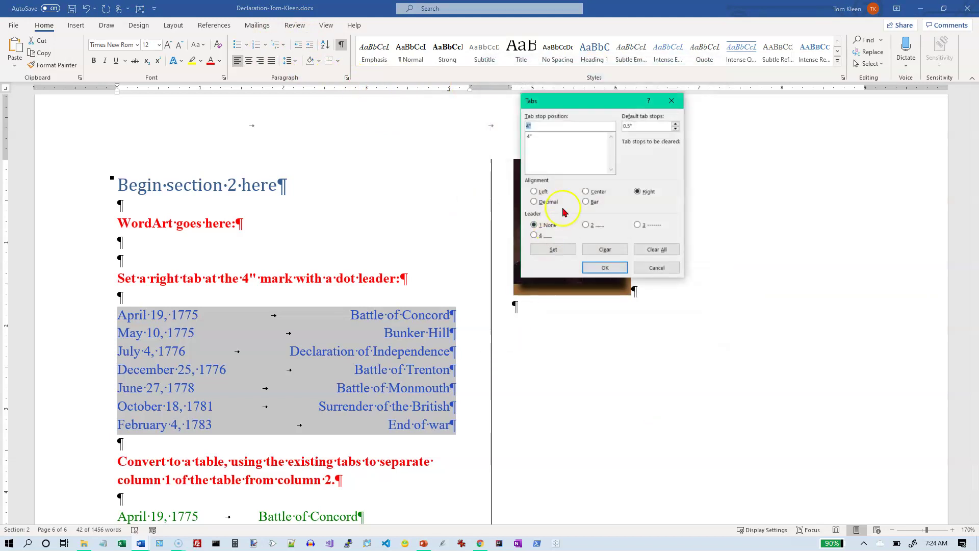
left_click(538, 139)
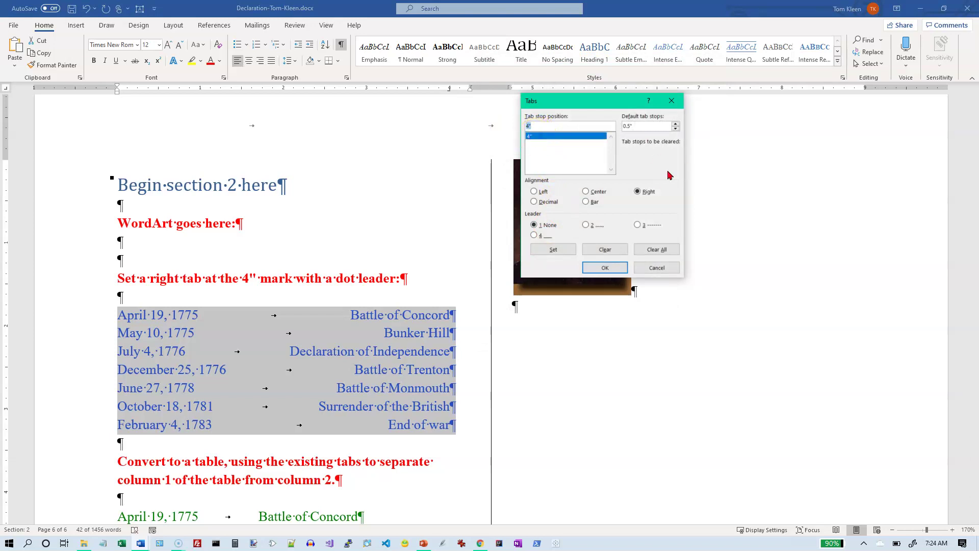
left_click(551, 127)
left_click(603, 227)
left_click(604, 269)
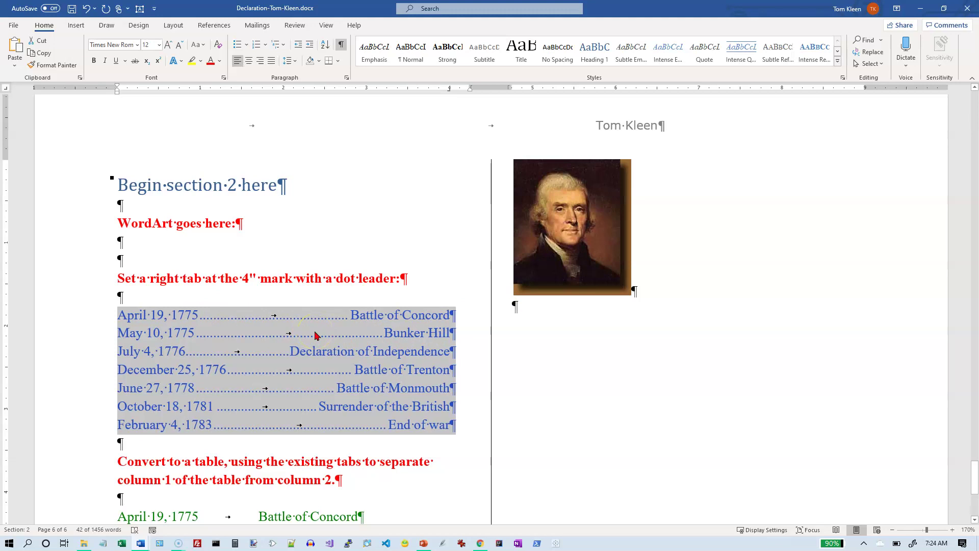
scroll(315, 335, "down", 5)
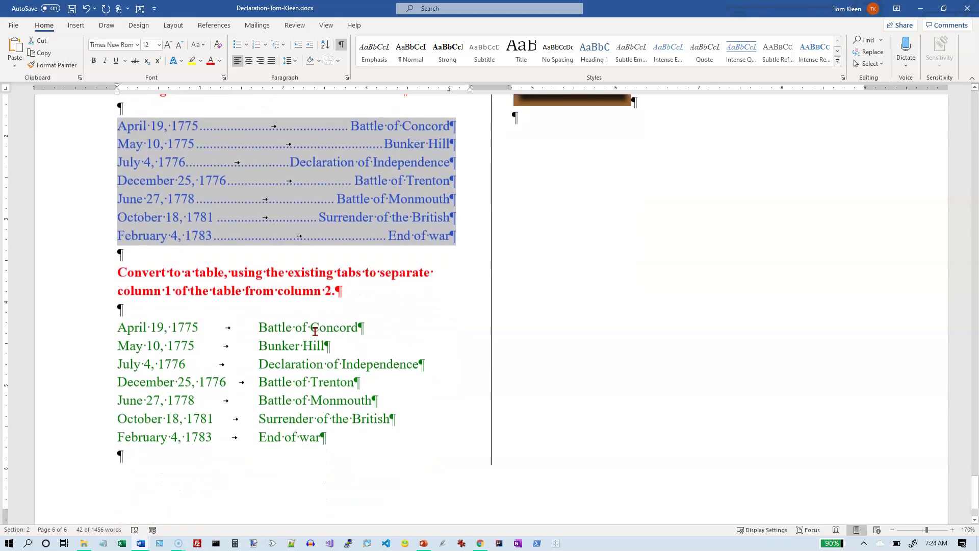
Step: Convert the seven green tab-separated lines into a two-column table split at tabs
left_click_drag(119, 326, 348, 433)
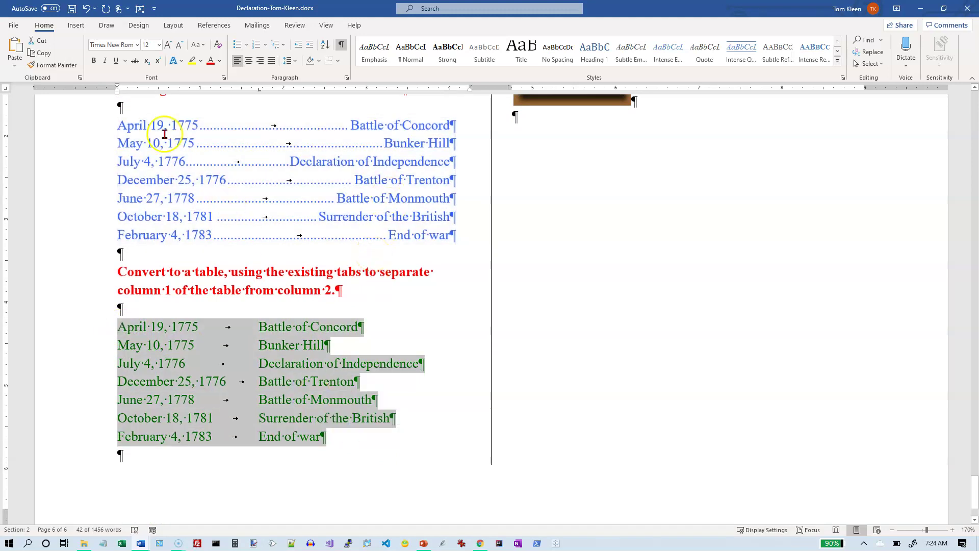
left_click(79, 28)
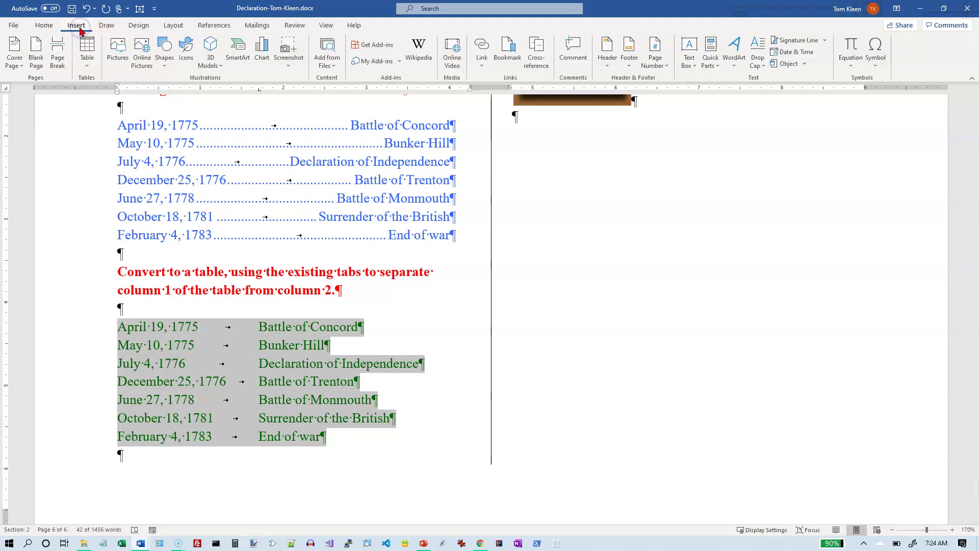
left_click(87, 67)
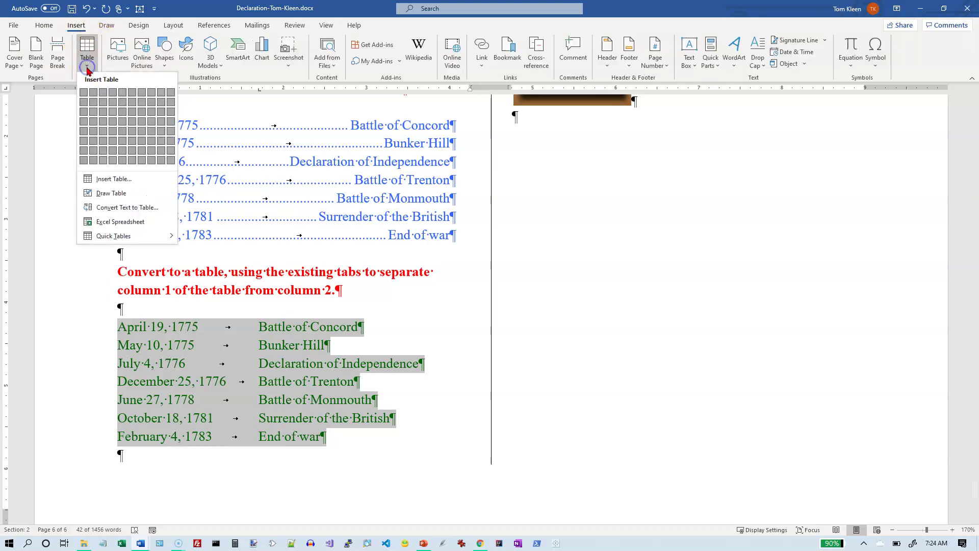
left_click(117, 207)
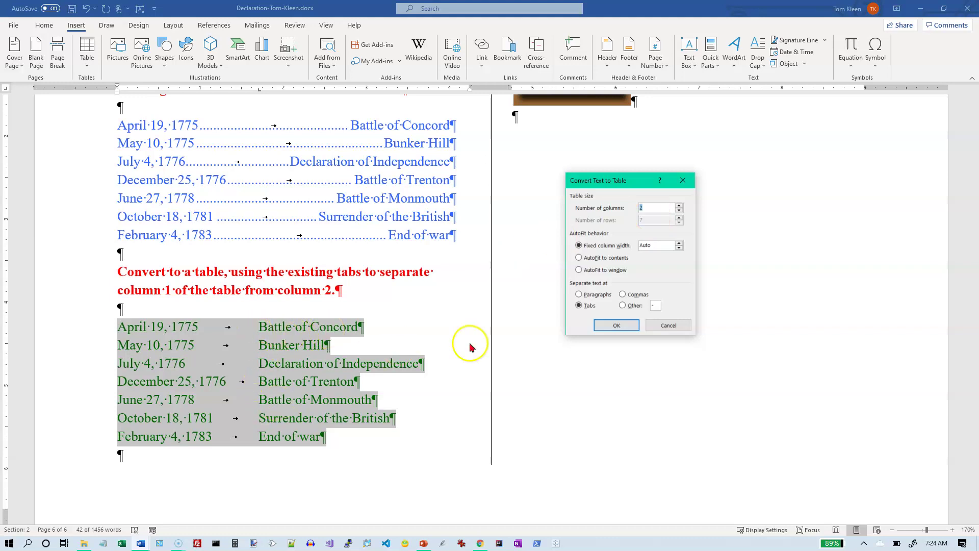
left_click(616, 326)
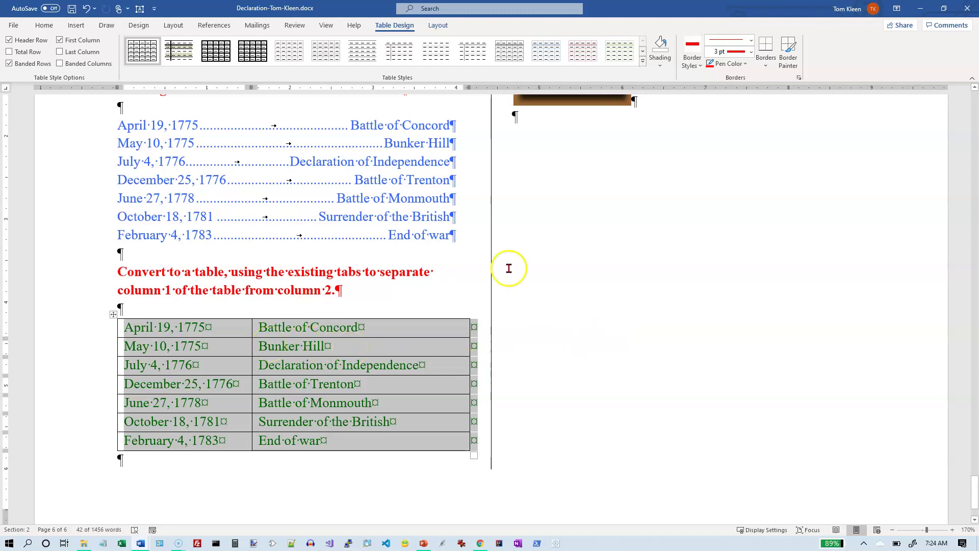
Step: Apply red 3 pt outside and inside borders to the green date table
left_click(767, 66)
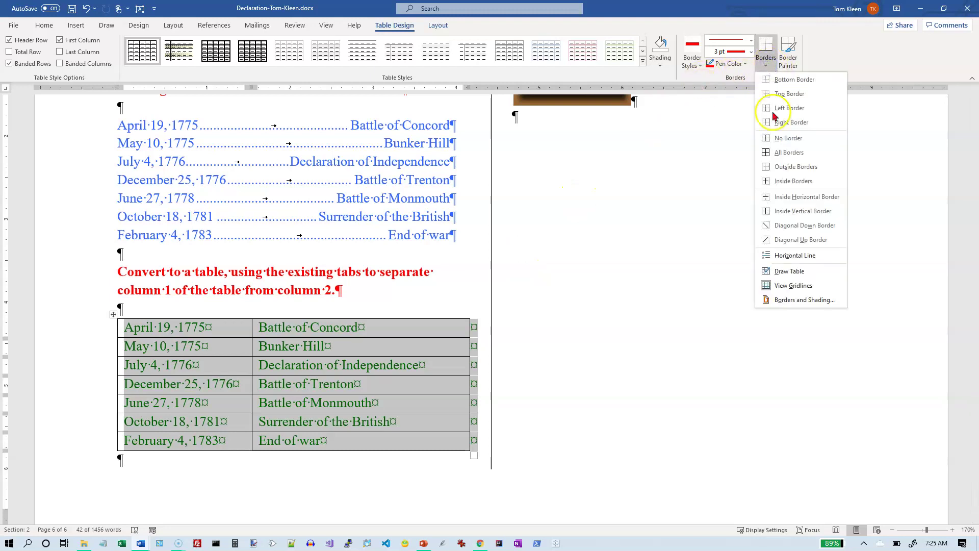
left_click(784, 301)
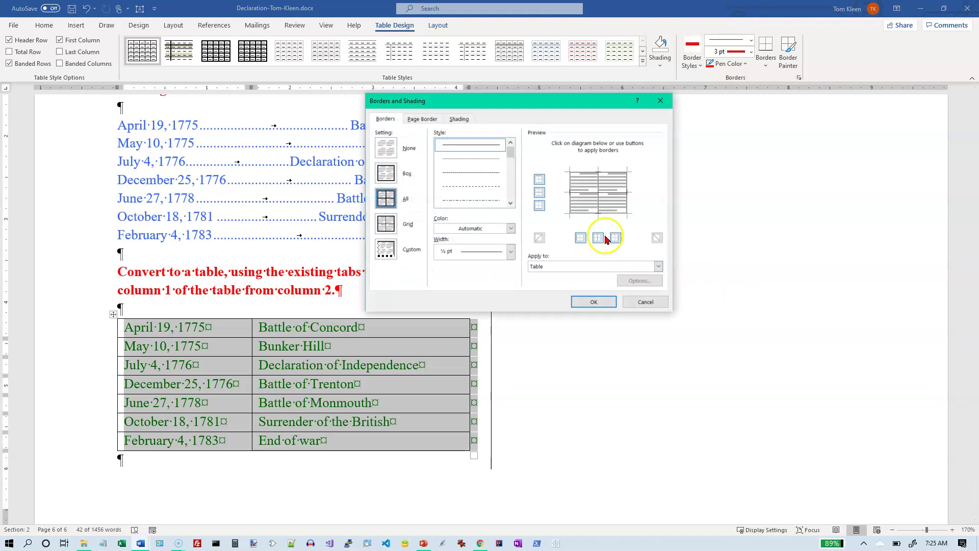
left_click(510, 228)
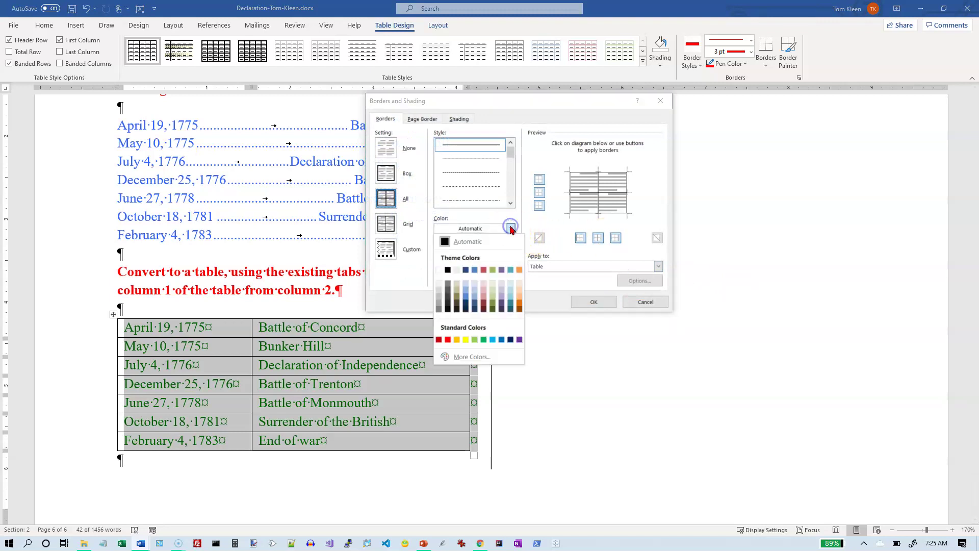
left_click(447, 340)
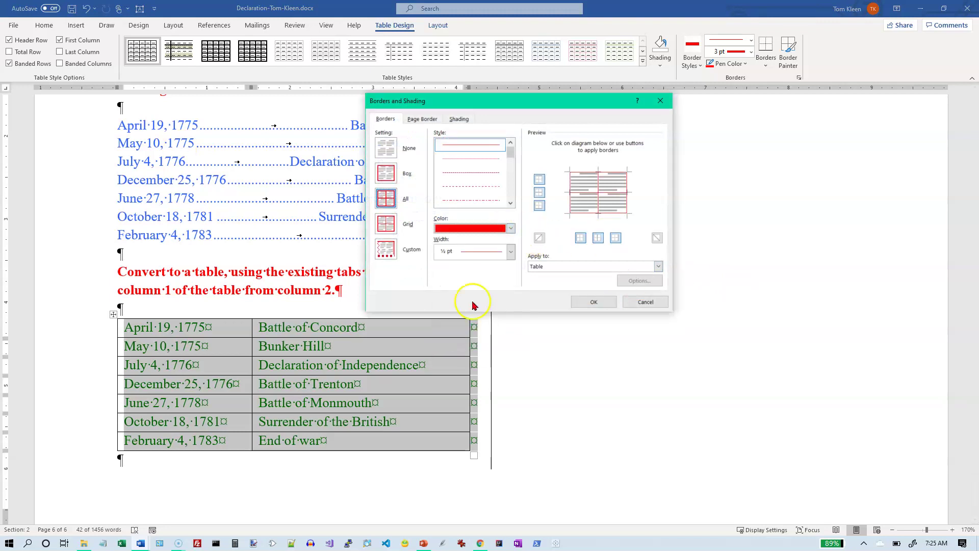
left_click(511, 253)
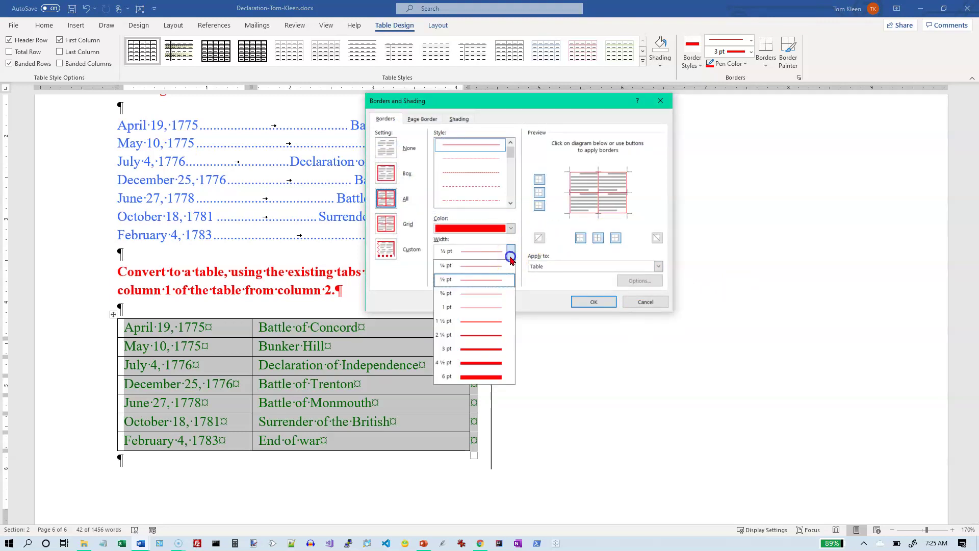
left_click(484, 348)
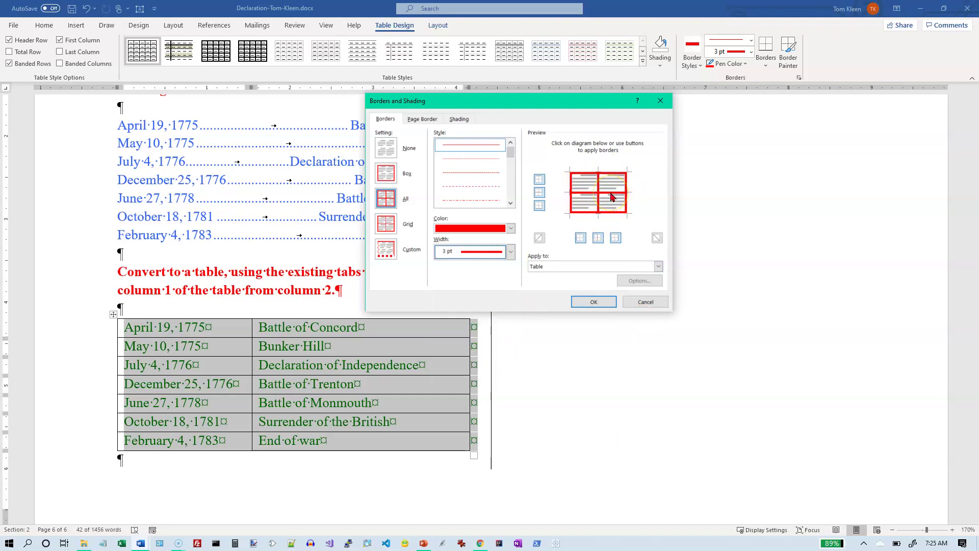
left_click(598, 184)
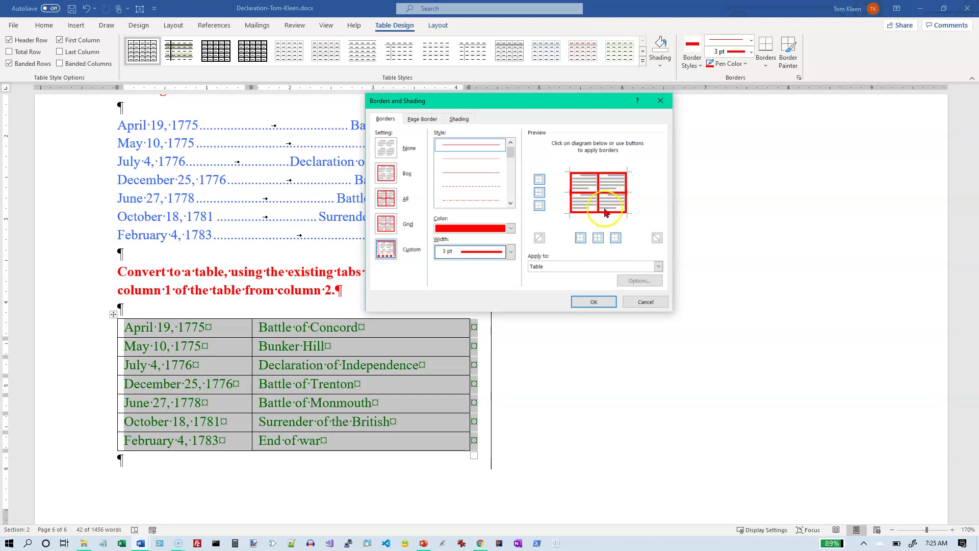
left_click(593, 302)
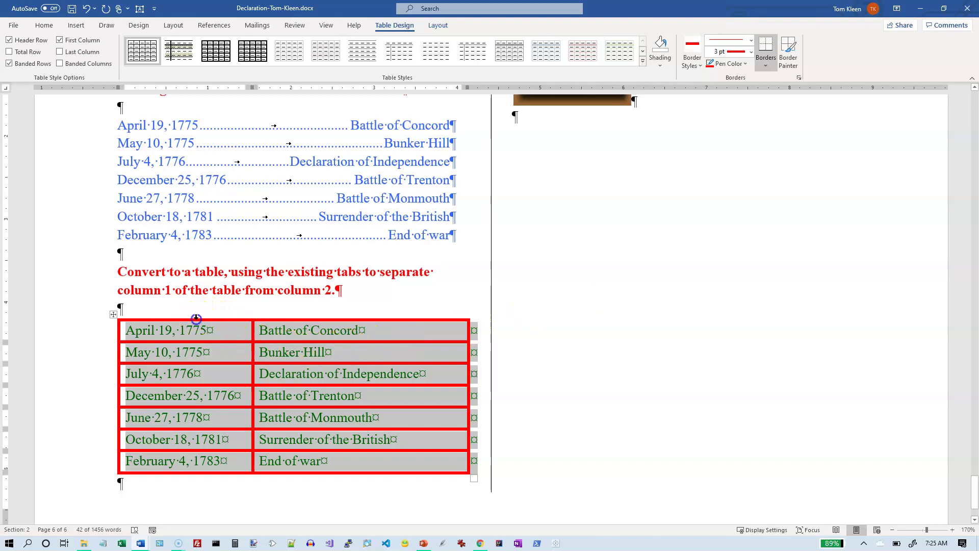
Step: Widen the table's first (date) column to 1.7"
left_click(197, 318)
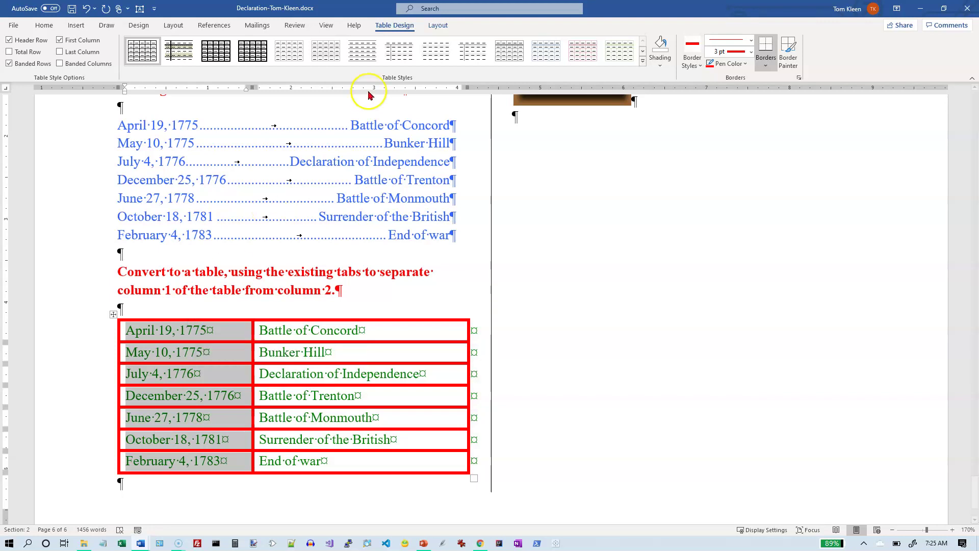
left_click(396, 27)
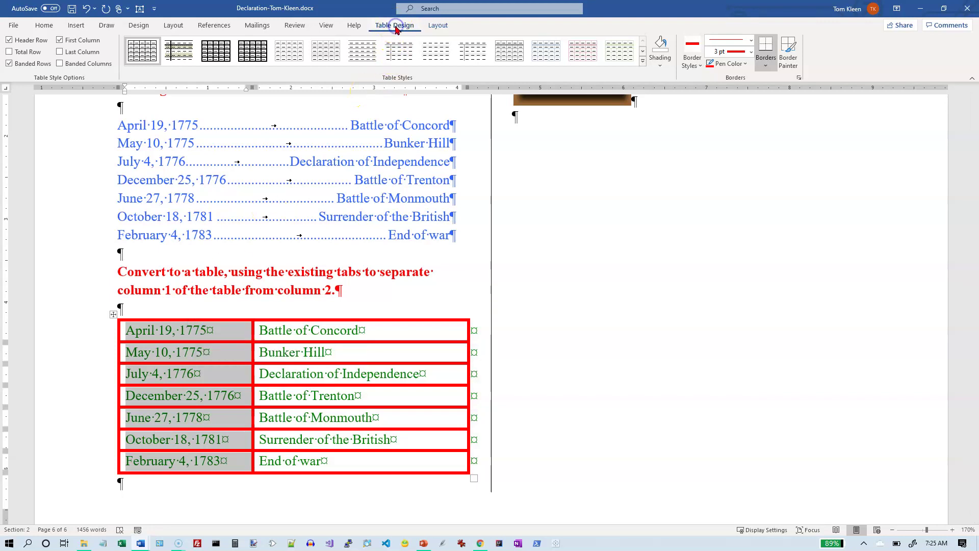
left_click(438, 26)
left_click(417, 62)
double_click(417, 62)
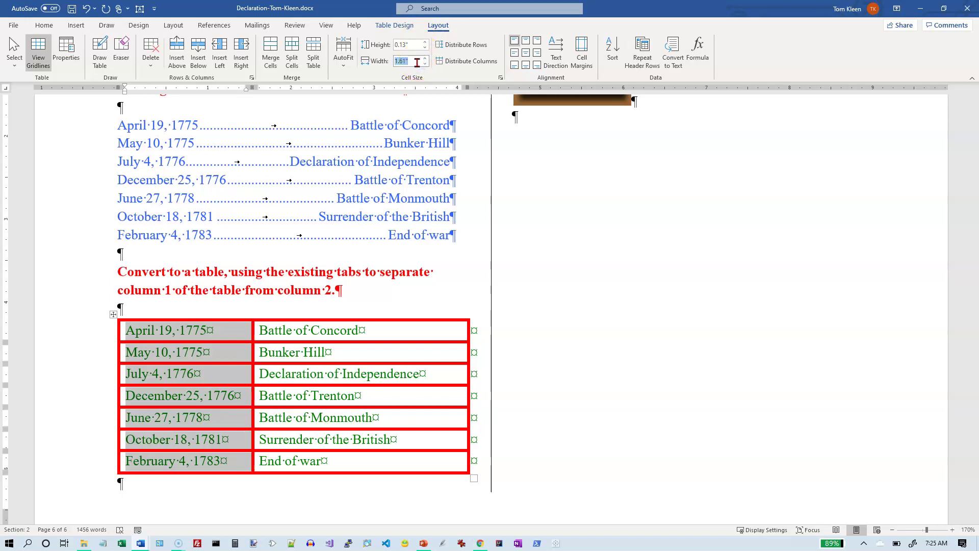
left_click(425, 62)
left_click(426, 59)
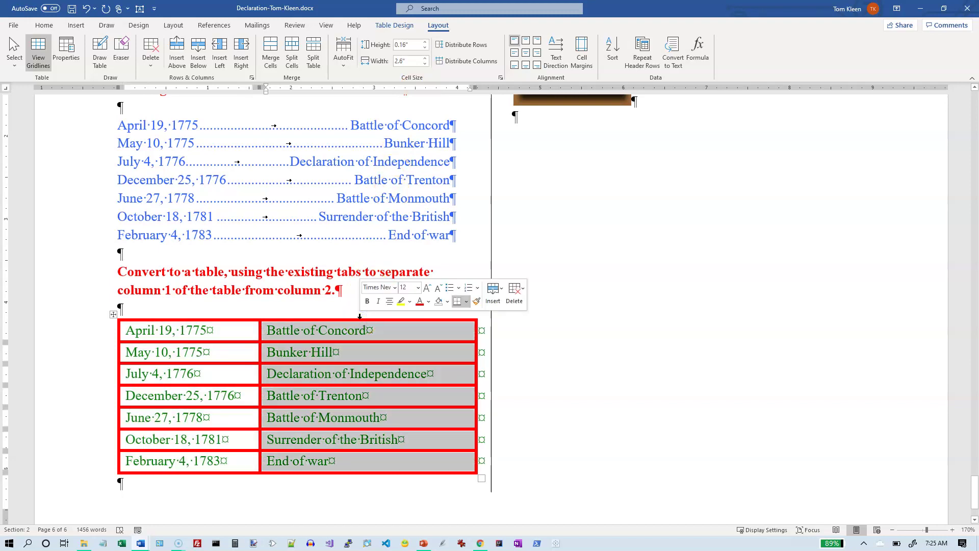
Step: Narrow the second (battle name) column to 2.2"
left_click(425, 63)
left_click(426, 63)
left_click(426, 63)
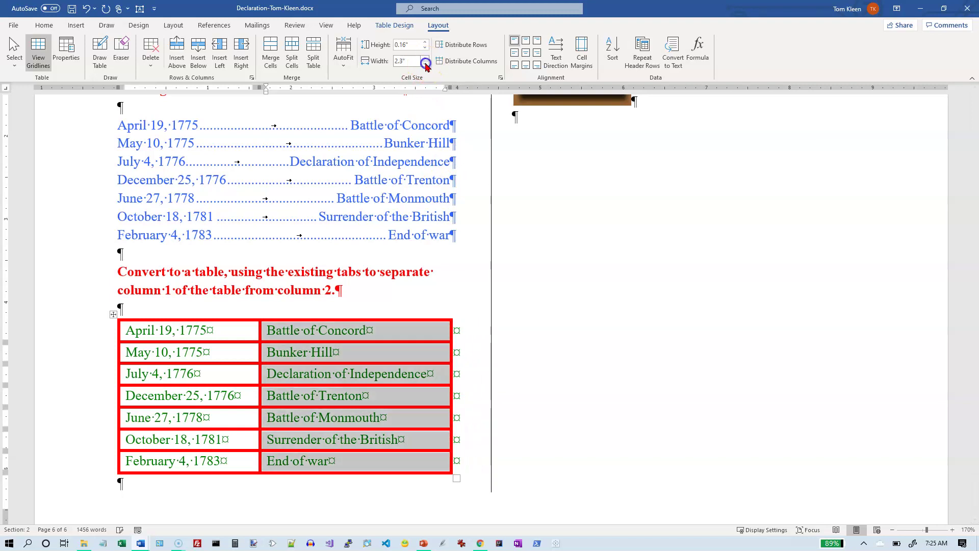
left_click(425, 64)
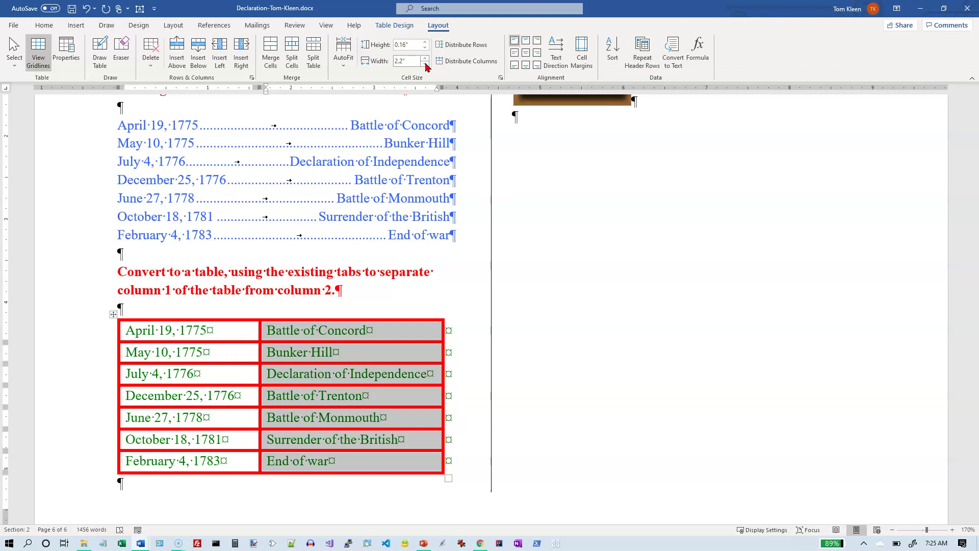
left_click(146, 306)
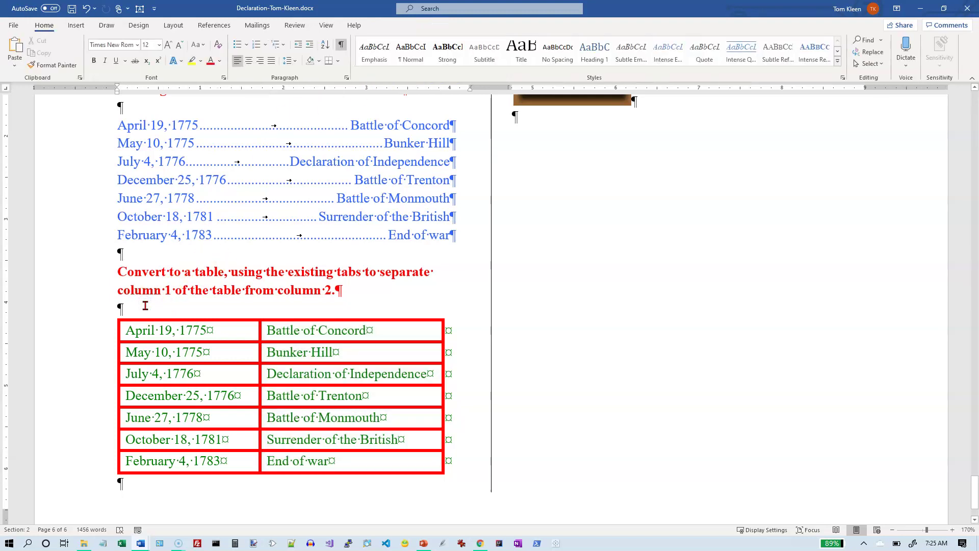
Step: Insert a column break in the blank line above the battle-date table
left_click(189, 308)
left_click(176, 30)
left_click(141, 43)
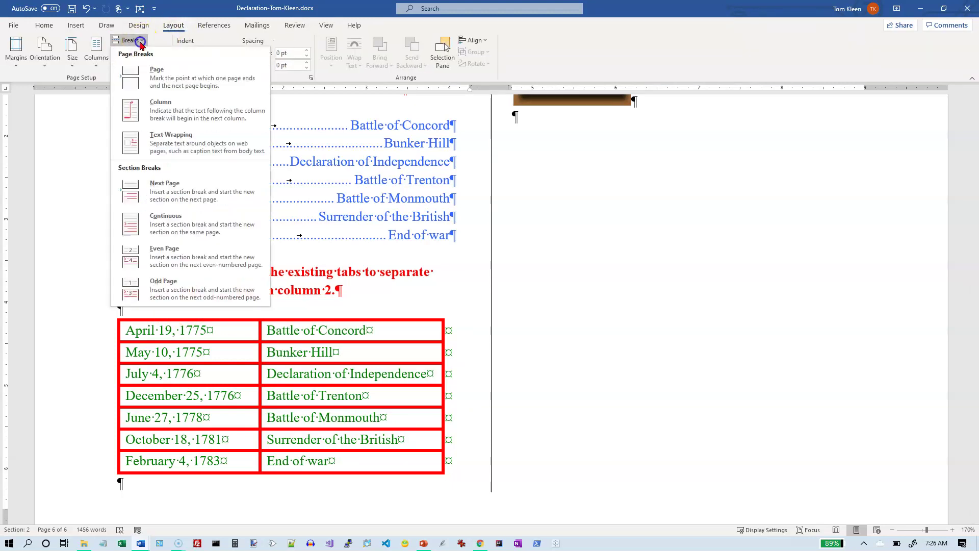
left_click(159, 111)
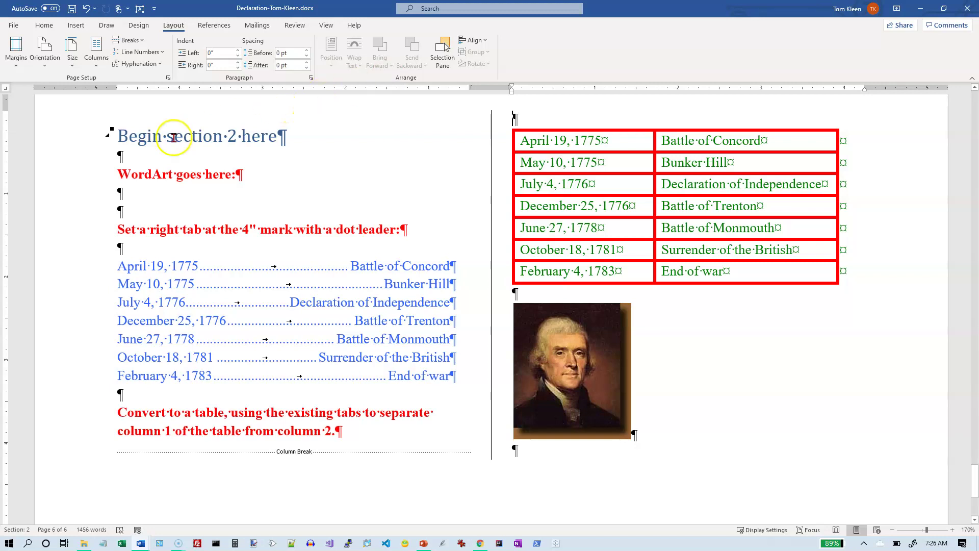
Step: Replace 'WordArt goes here:' with 'Declaration of Independence' styled as light blue gradient WordArt
left_click_drag(117, 175, 277, 183)
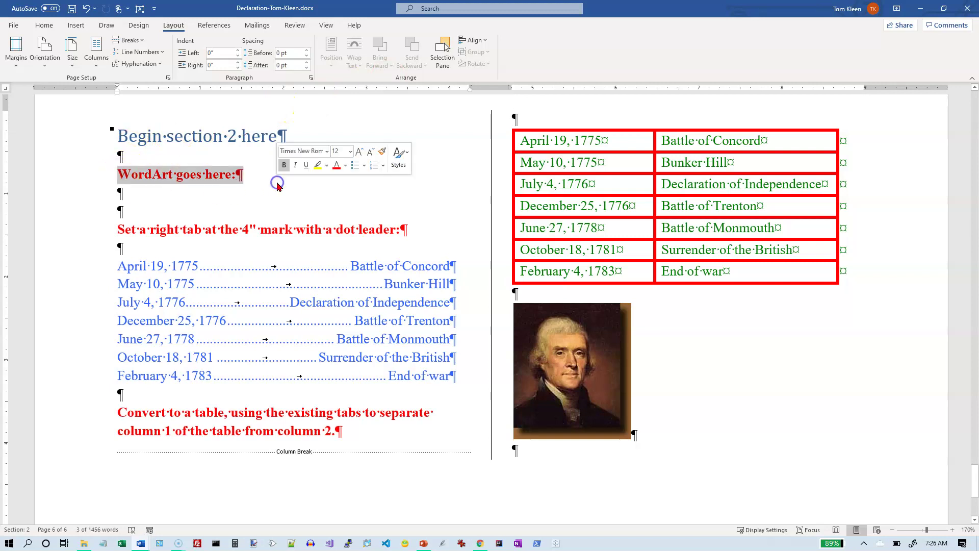
type("De")
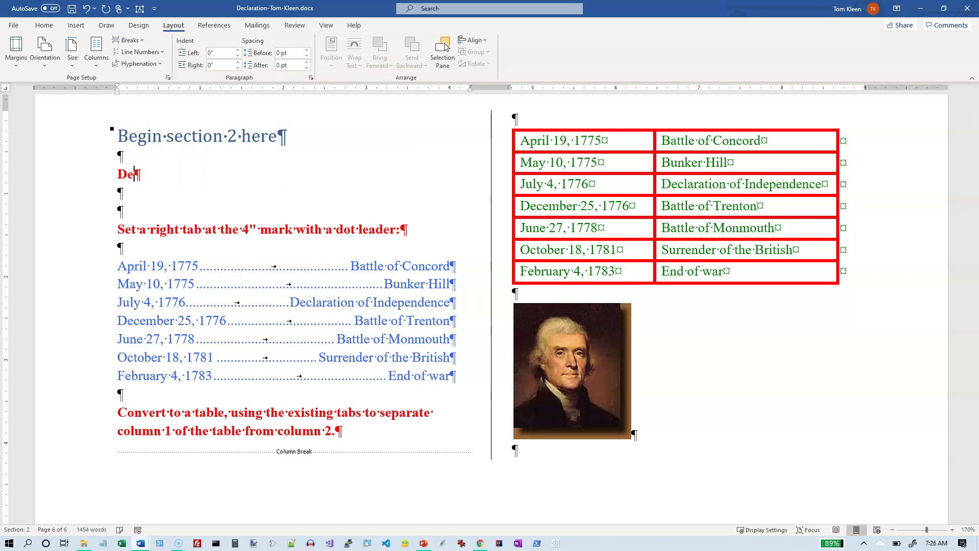
type("claration o")
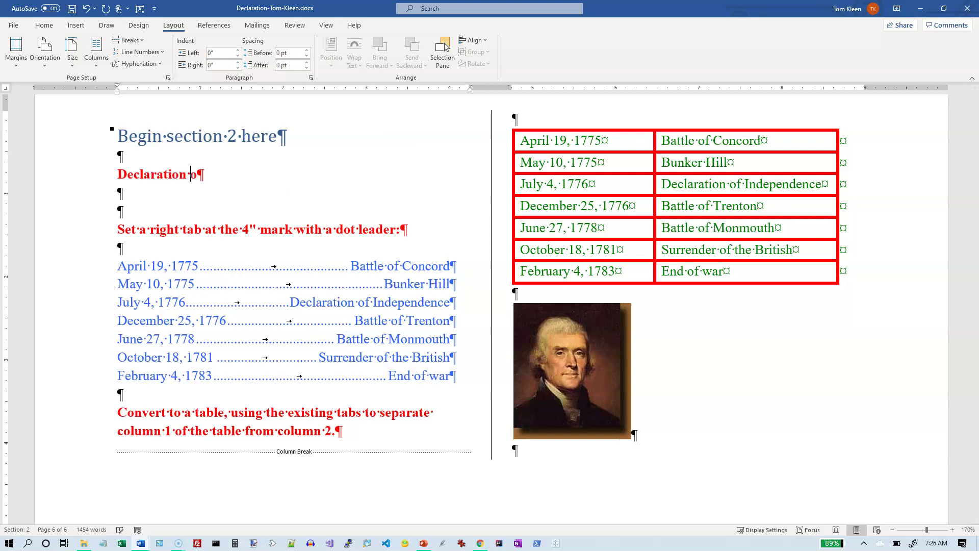
type("f Independence")
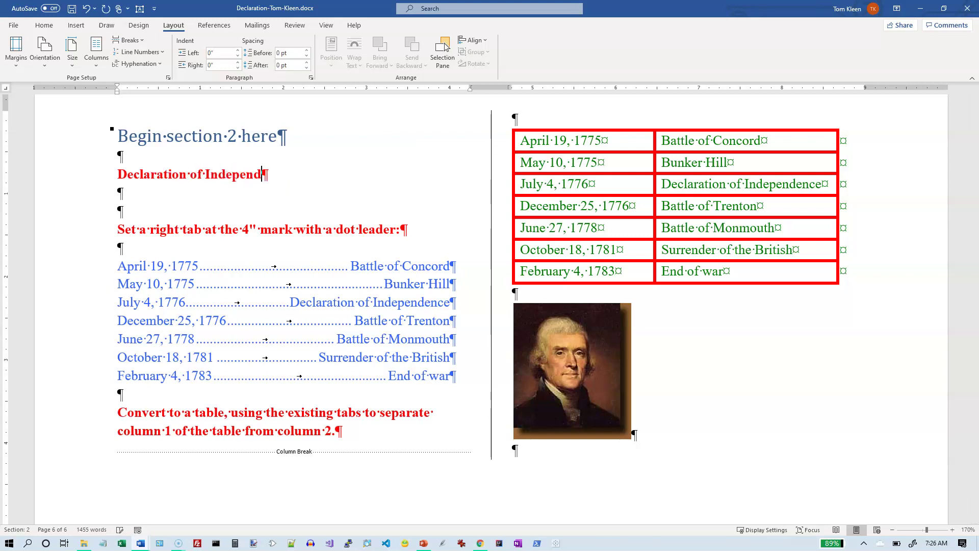
left_click(106, 177)
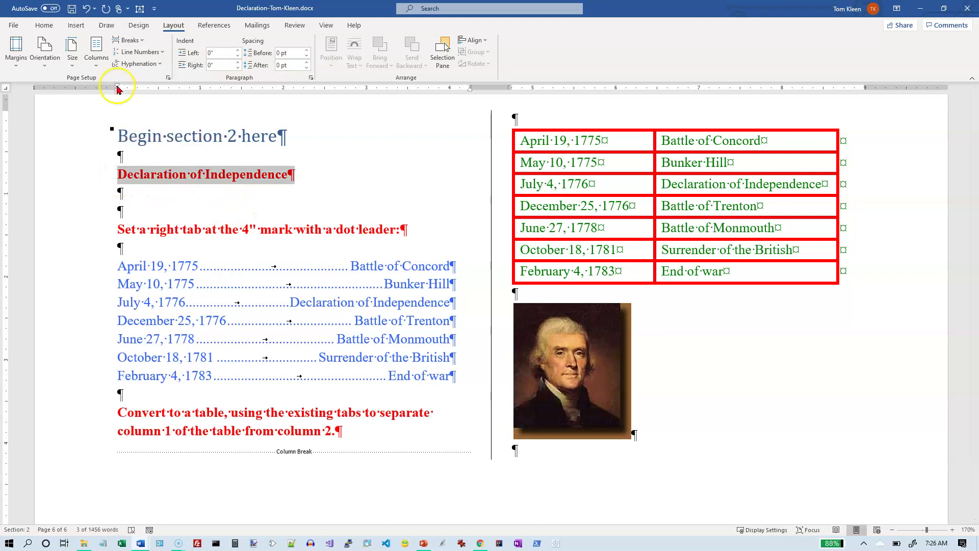
left_click(77, 26)
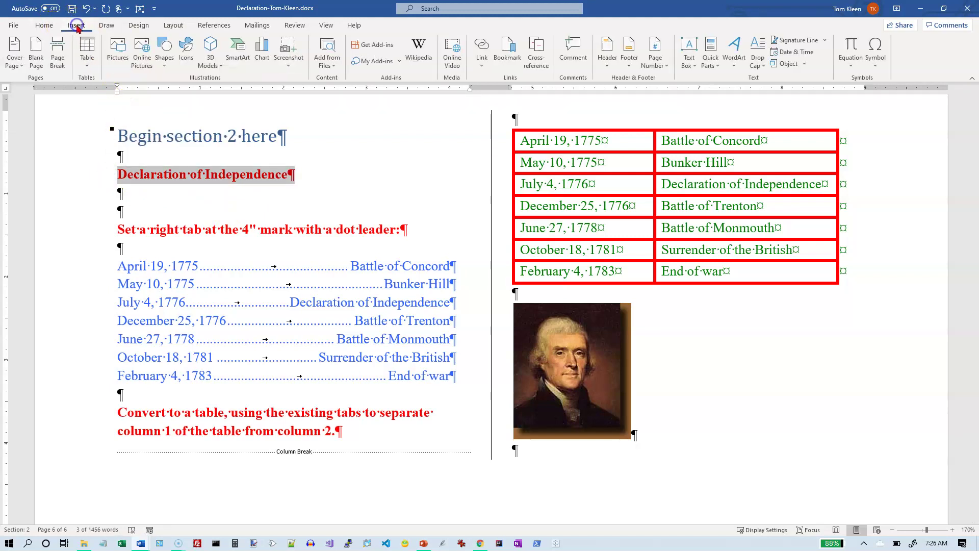
left_click(737, 70)
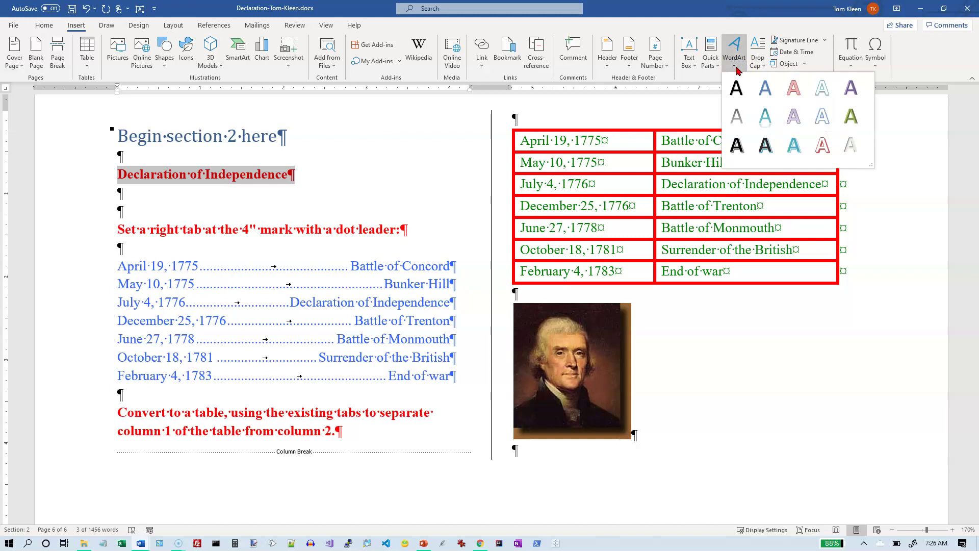
left_click(766, 119)
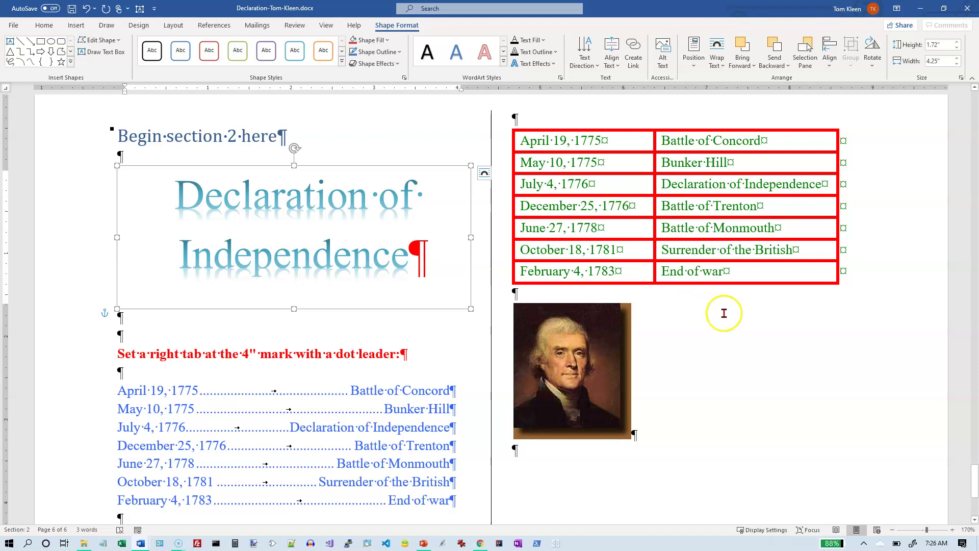
left_click(586, 368)
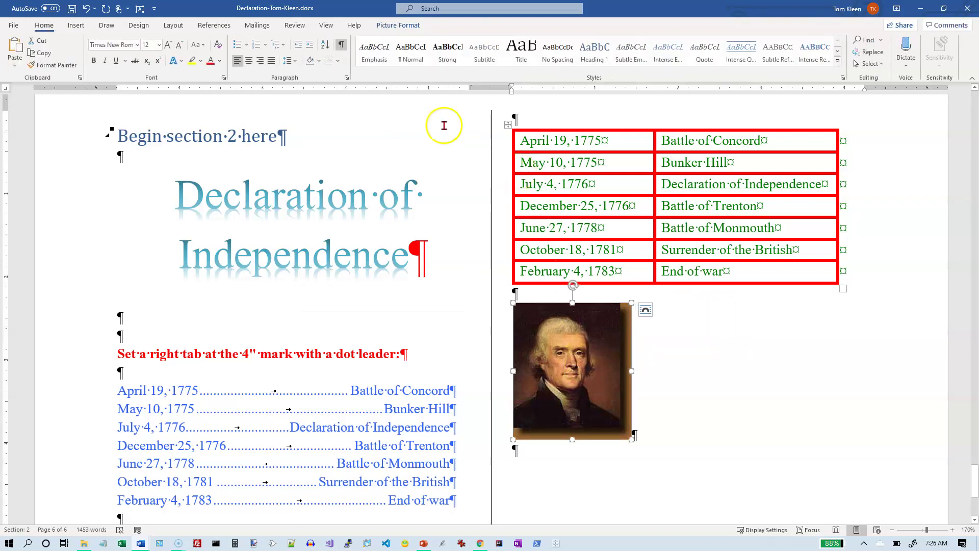
Step: Apply the Beveled Oval, Black picture style to the Jefferson portrait and center it
left_click(408, 31)
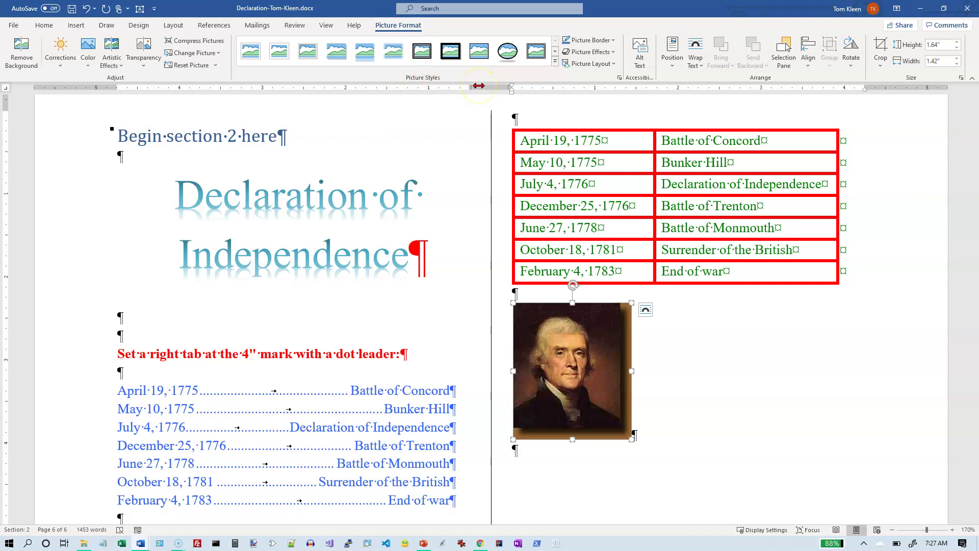
left_click(555, 62)
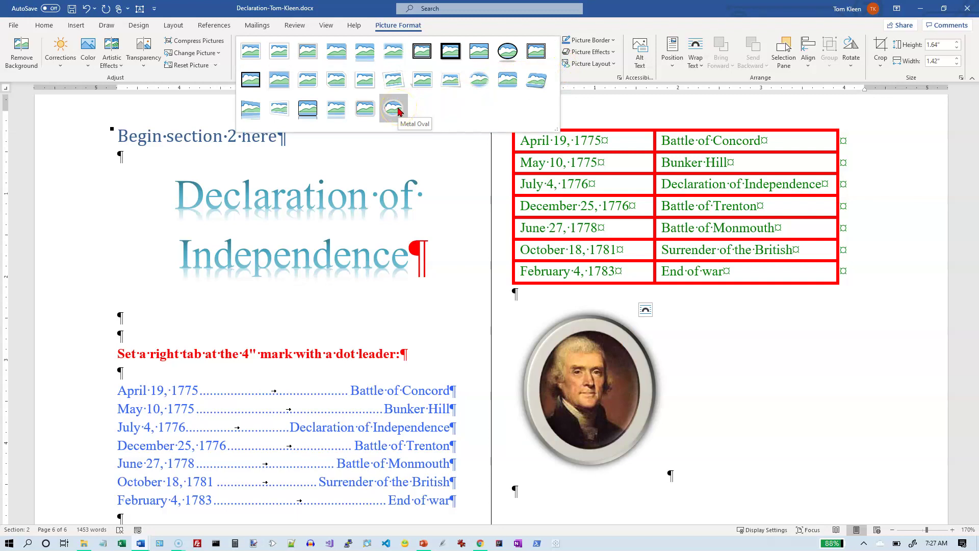
left_click(508, 58)
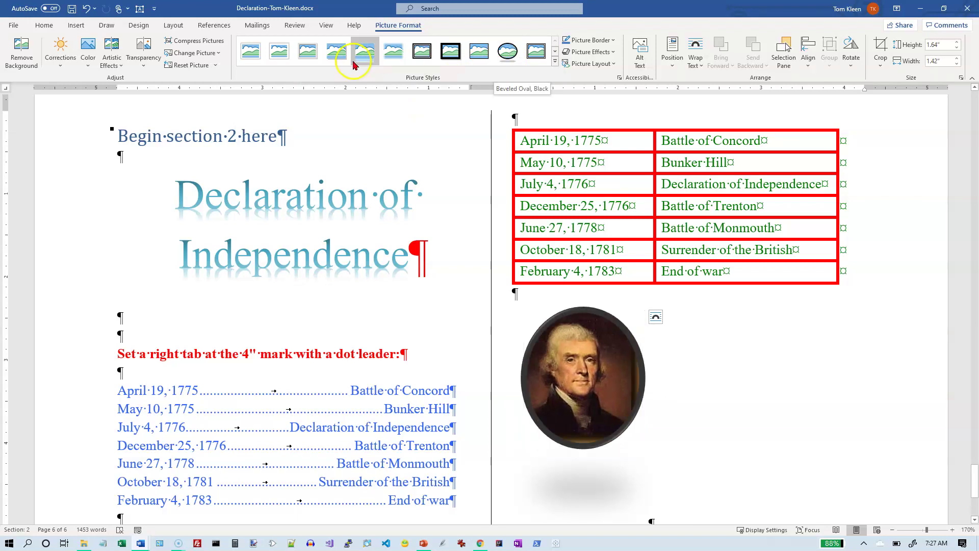
left_click(52, 28)
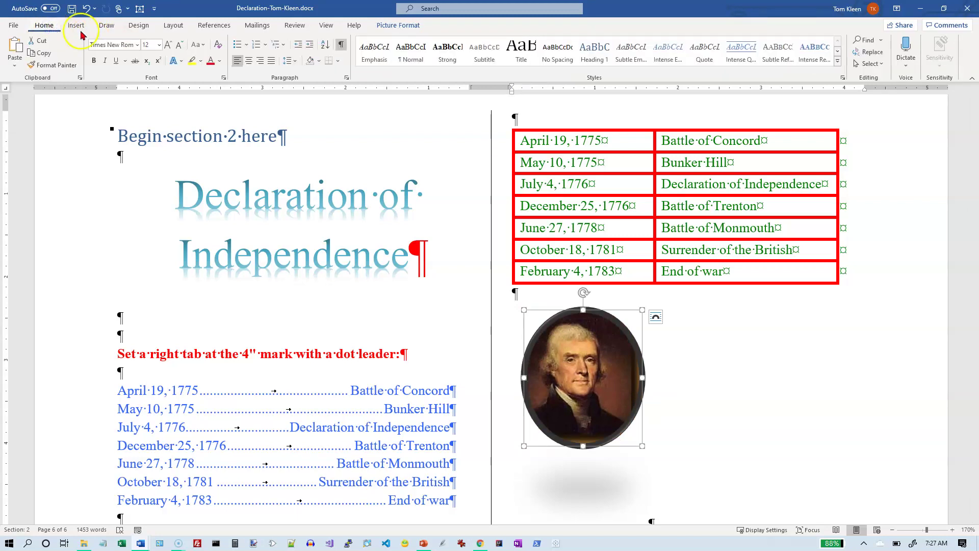
left_click(249, 62)
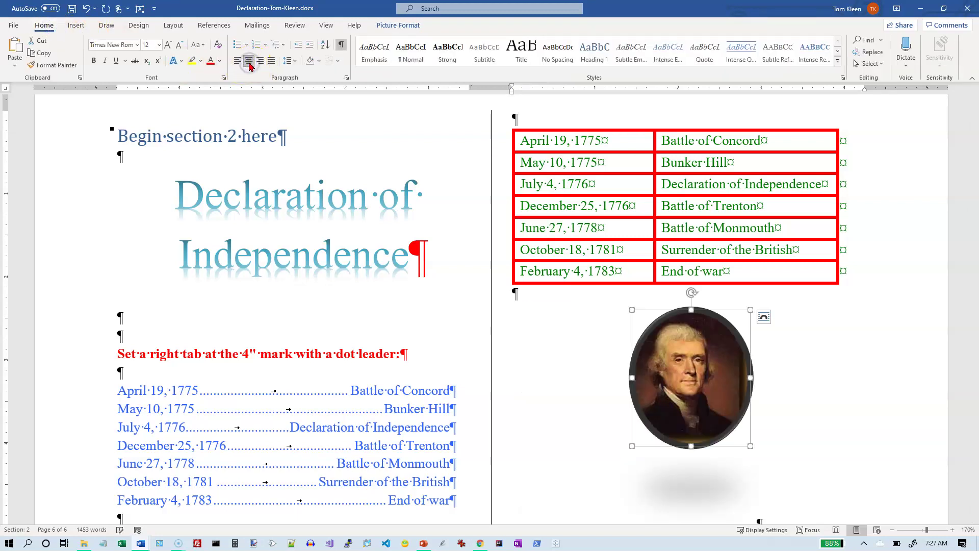